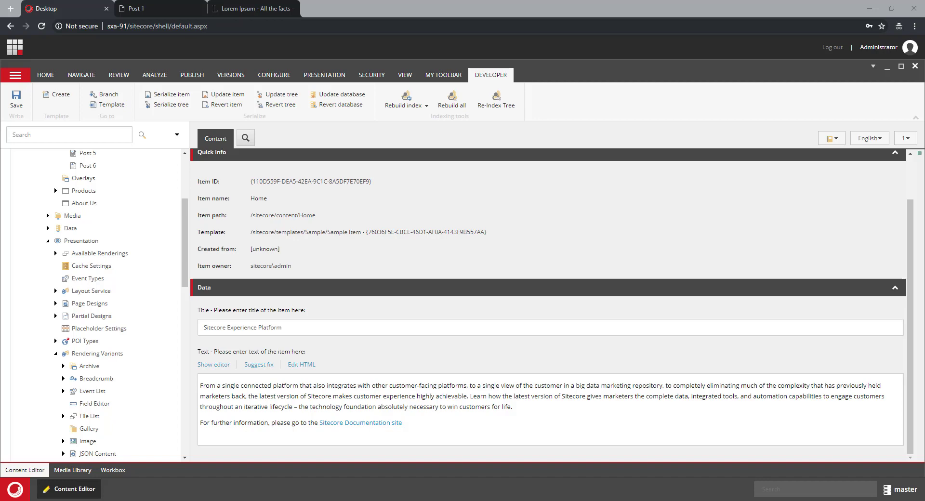
- Scroll the content tree to the top and collapse the Presentation node so the blog posts show
scroll(167, 229, up, 5)
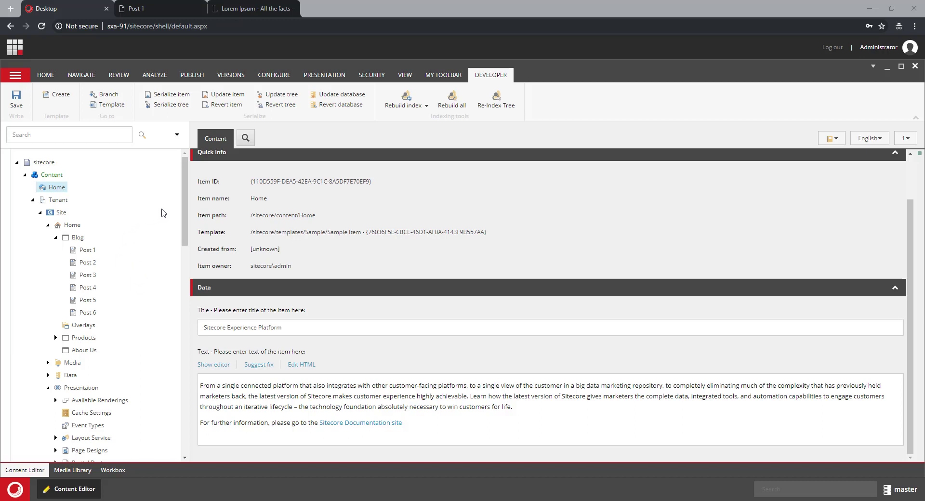
mouse_move(185, 198)
mouse_down()
mouse_move(185, 219)
mouse_move(182, 199)
mouse_up()
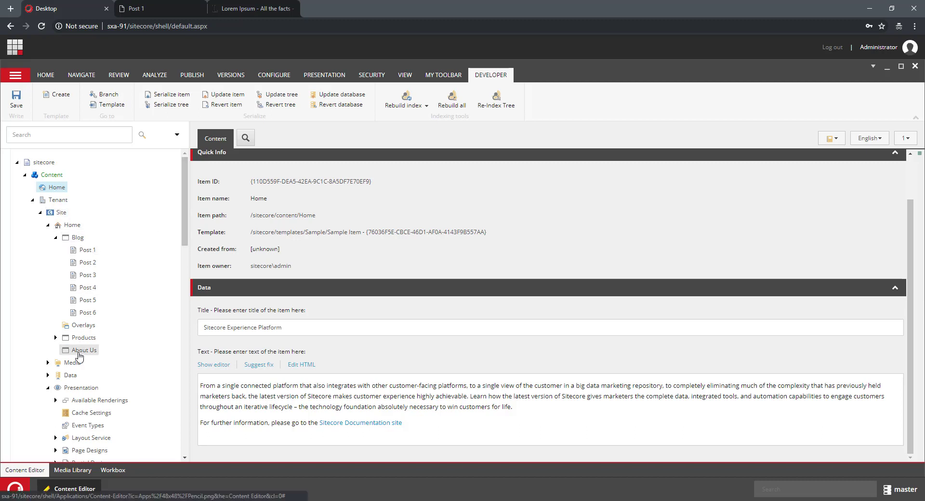
click(47, 388)
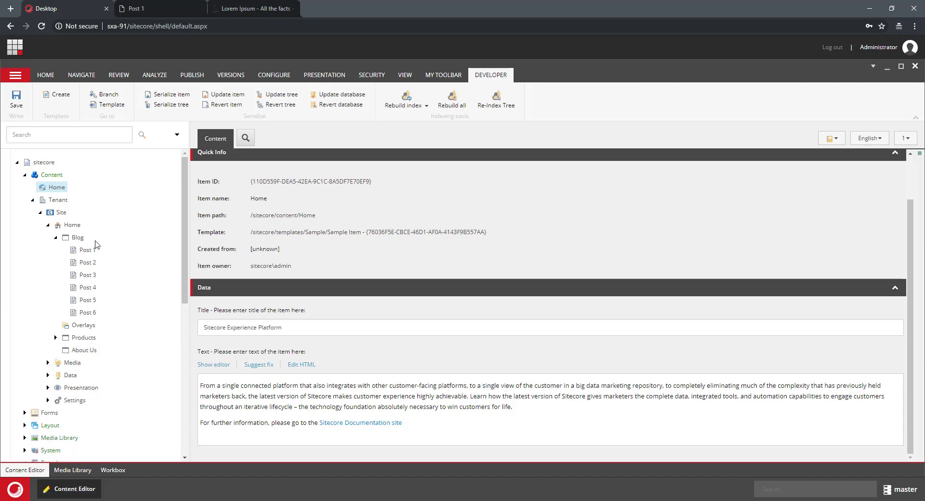
- Review Post 1's blog fields, such as Author and WebPublication
click(86, 250)
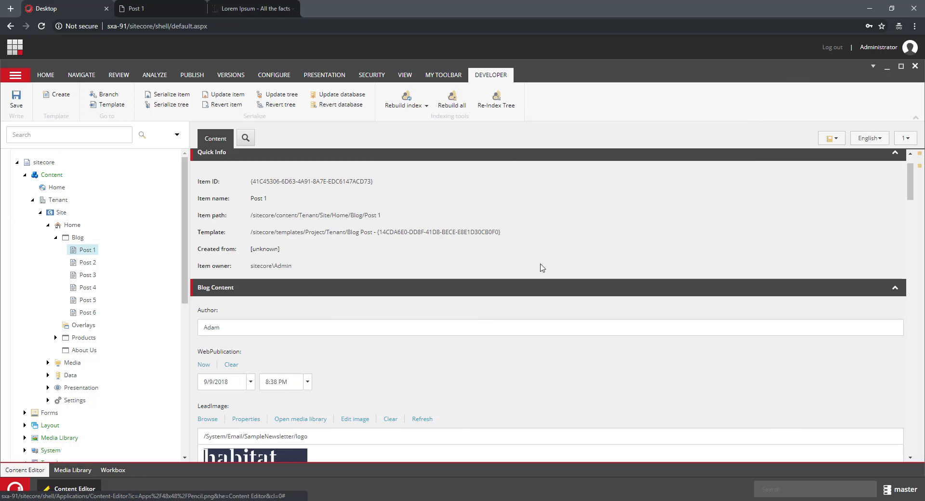
scroll(503, 291, down, 2)
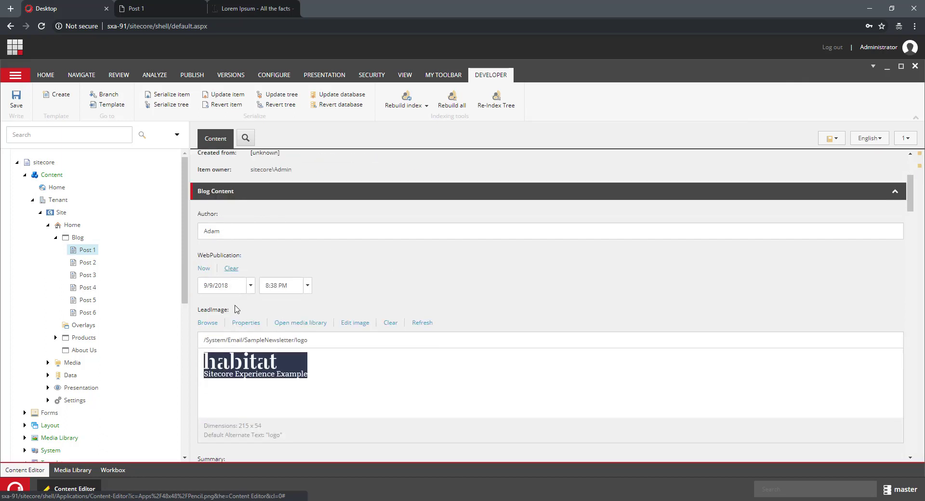
scroll(379, 393, down, 4)
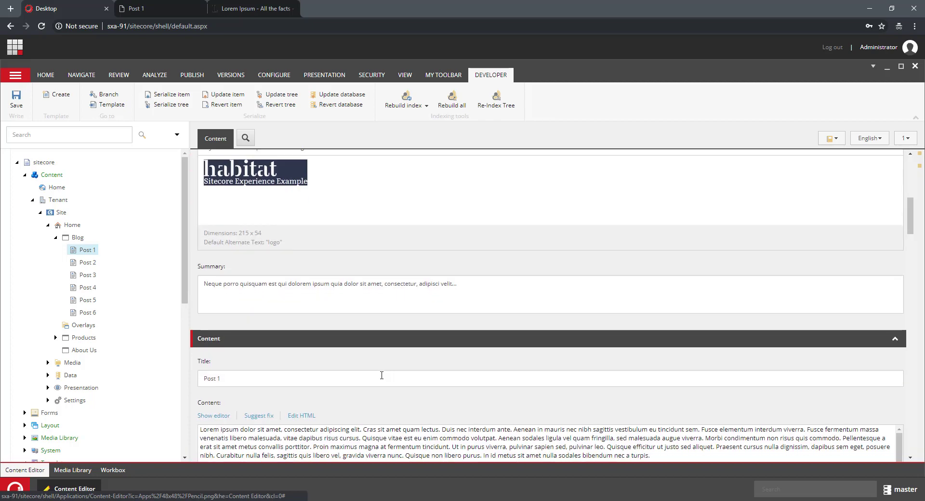
scroll(337, 372, up, 4)
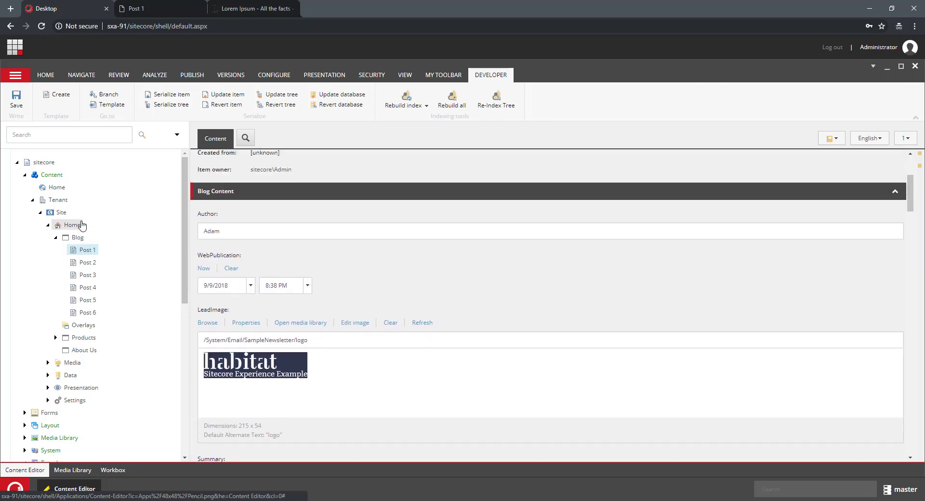
scroll(83, 270, down, 5)
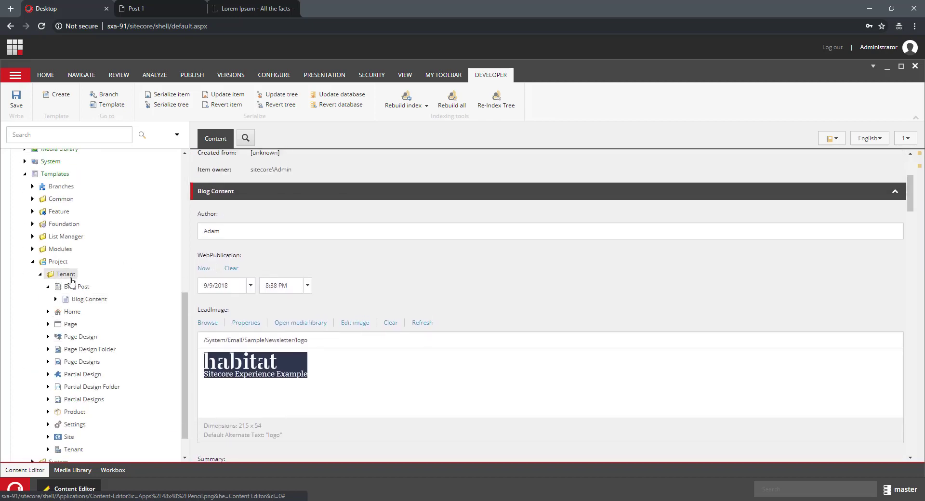
- Inspect the Blog Post template's field definitions under Templates > Project > Tenant
click(73, 287)
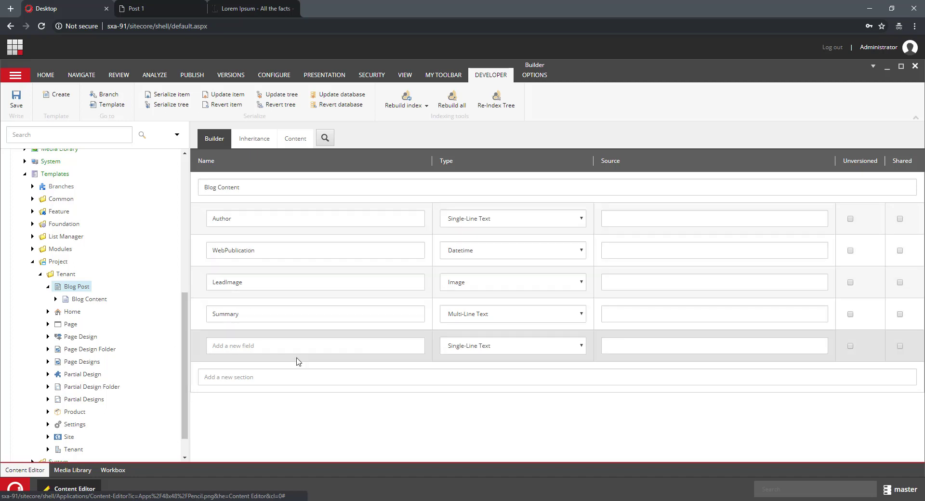
scroll(147, 317, up, 3)
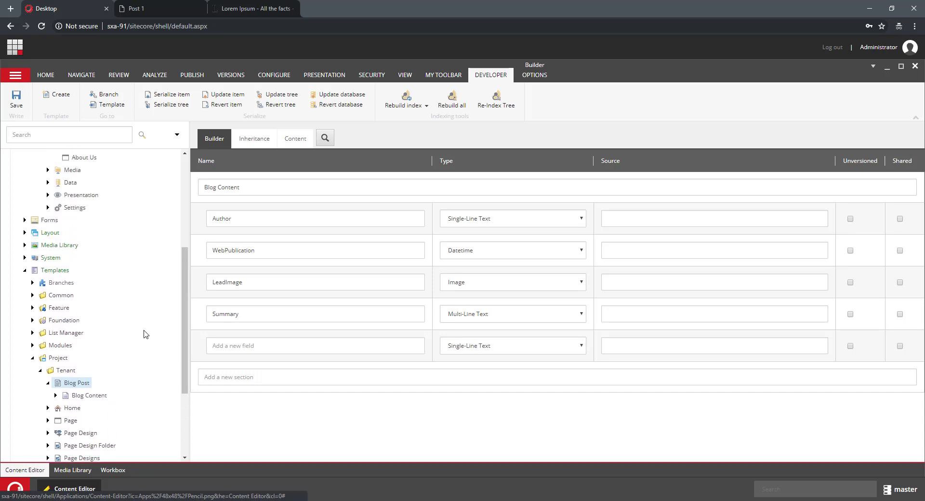
scroll(139, 350, up, 3)
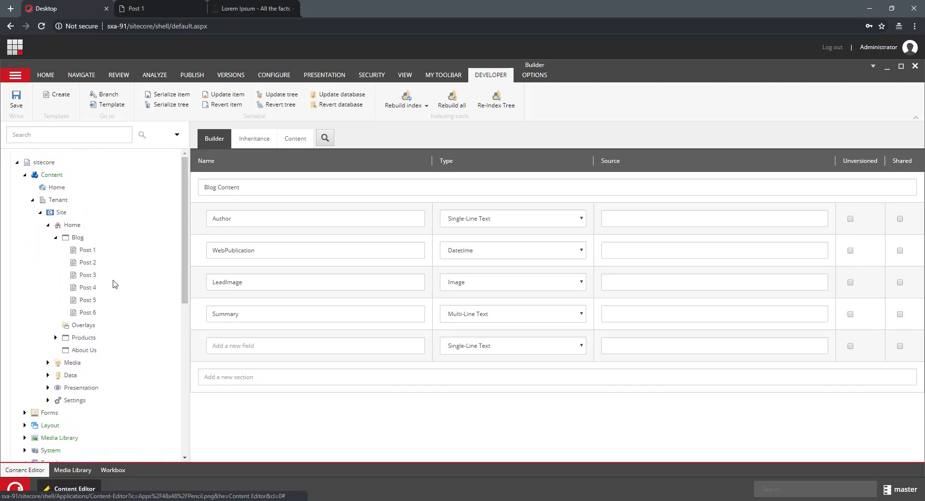
- Return to Post 1's fields, then bring up its page in the Experience Editor
click(92, 252)
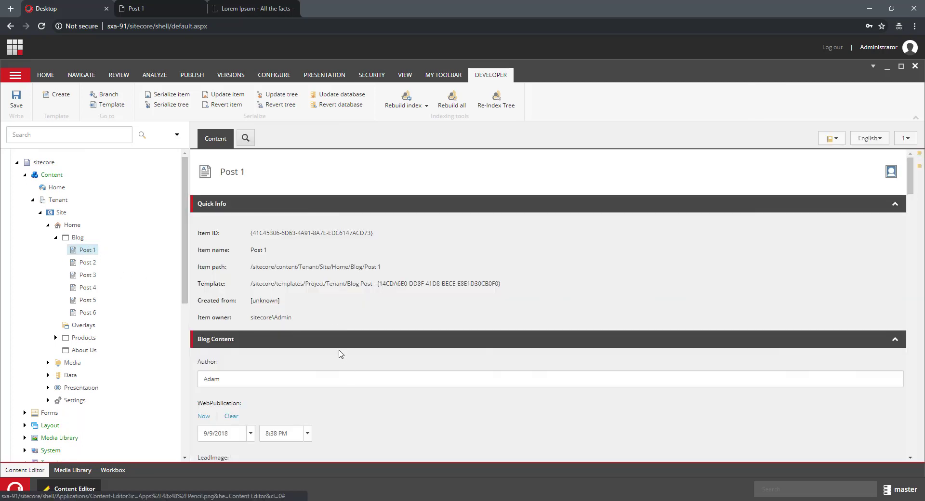
scroll(311, 341, down, 2)
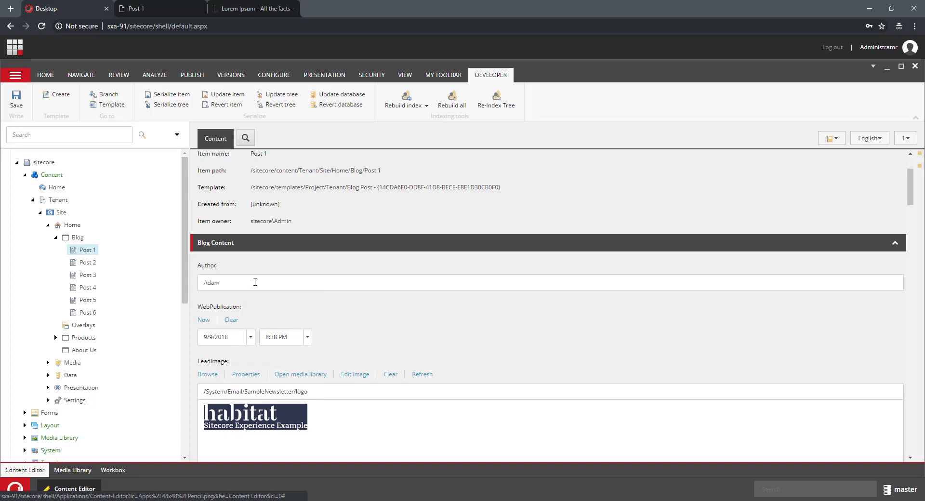
scroll(398, 320, down, 2)
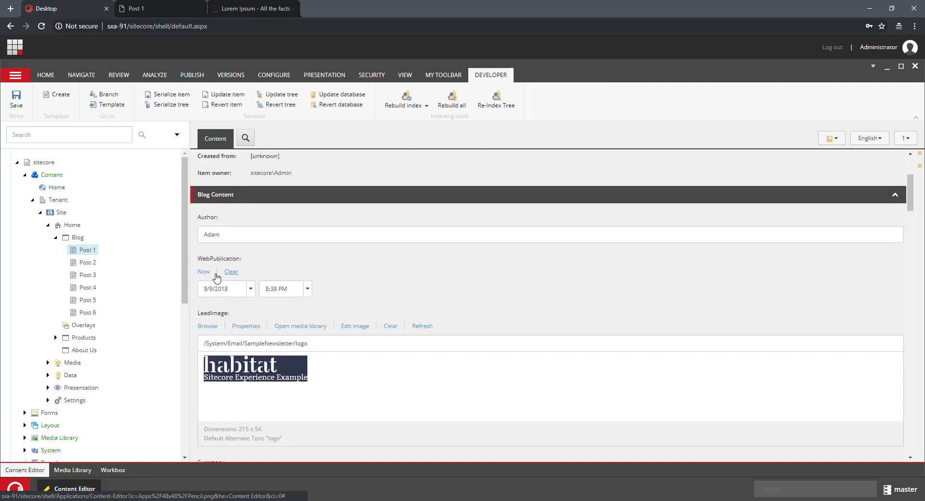
scroll(241, 323, down, 1)
scroll(285, 367, down, 6)
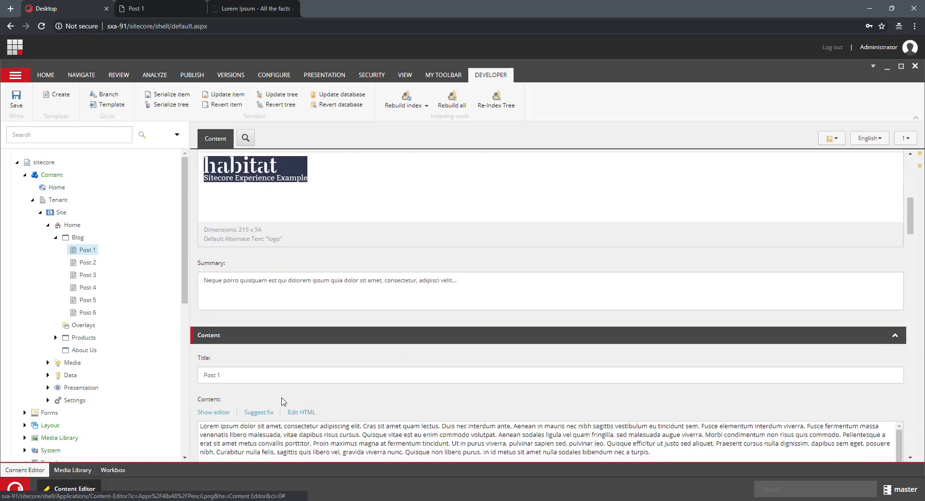
scroll(288, 393, up, 2)
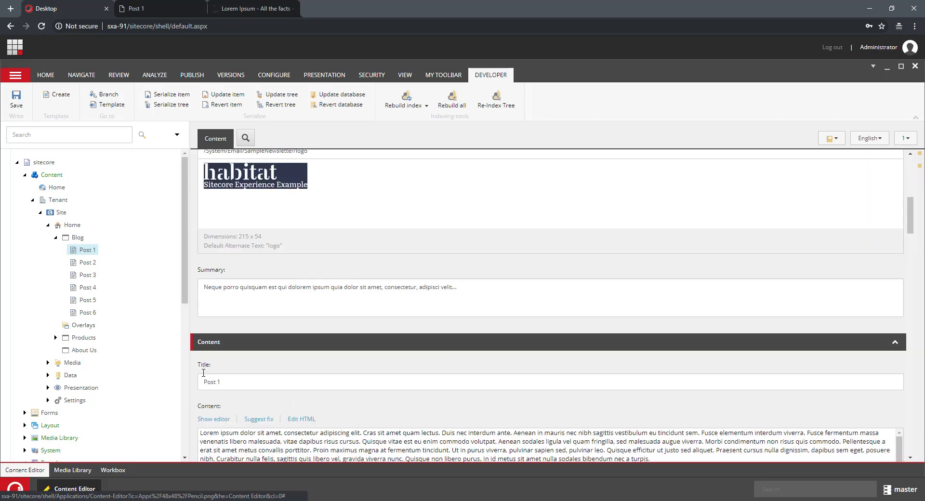
click(168, 8)
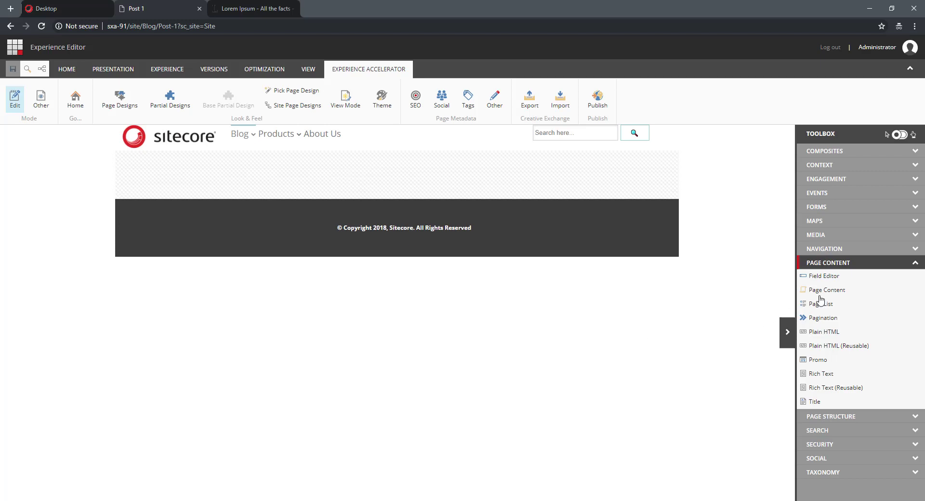
- Drop a Page Content component into Post 1's empty body and check its available variants
drag(827, 295, 390, 186)
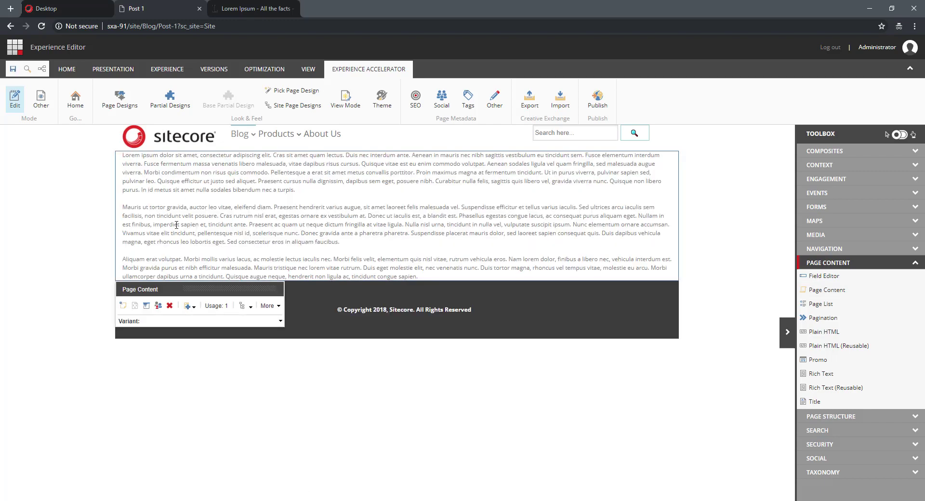
click(217, 321)
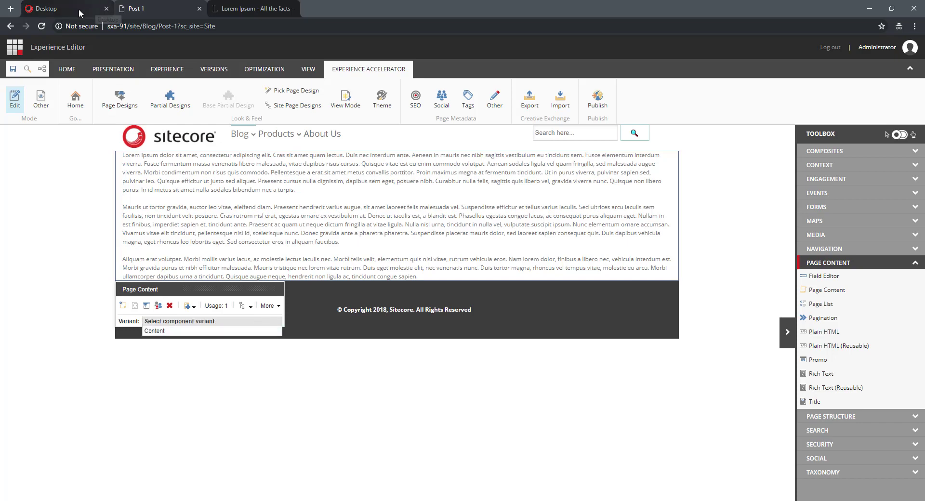
click(59, 6)
- Insert a variant definition named Blog Post under Presentation > Rendering Variants > Page Content
scroll(149, 302, down, 1)
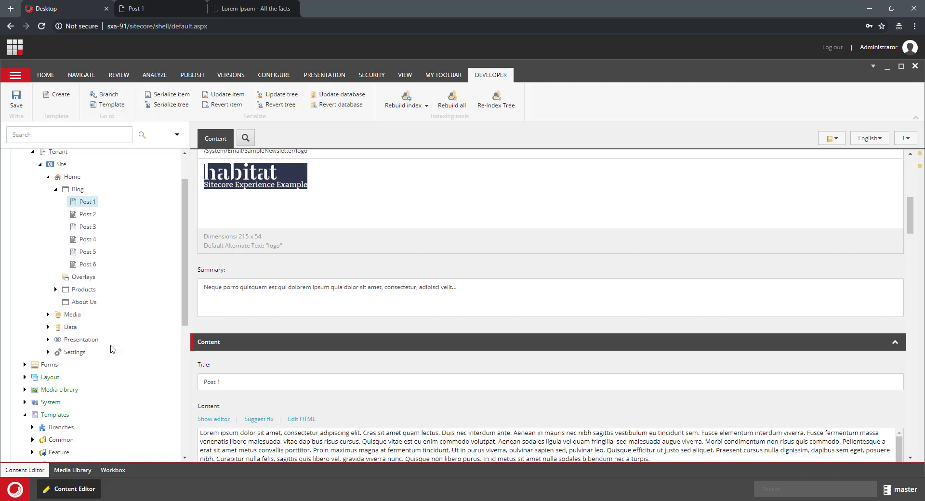
click(48, 339)
scroll(146, 317, down, 2)
scroll(146, 317, down, 1)
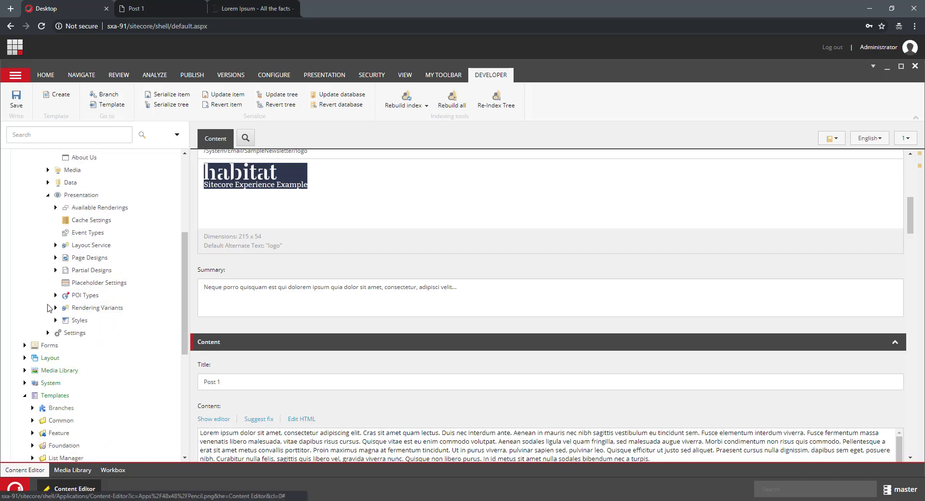
click(55, 308)
scroll(145, 328, down, 3)
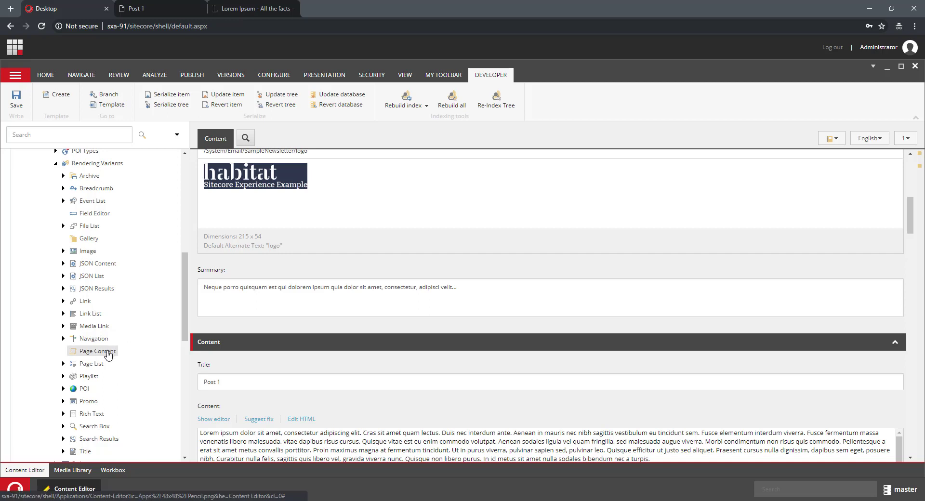
right_click(108, 355)
mouse_move(169, 321)
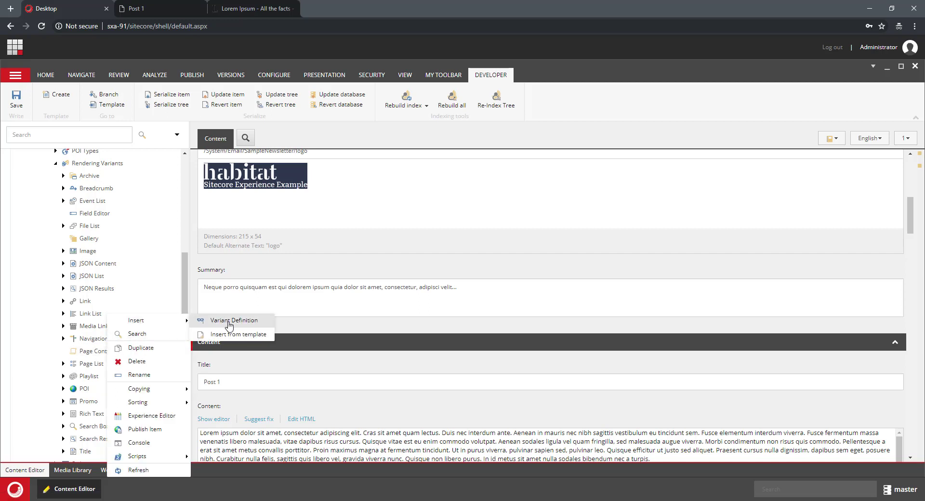
click(210, 325)
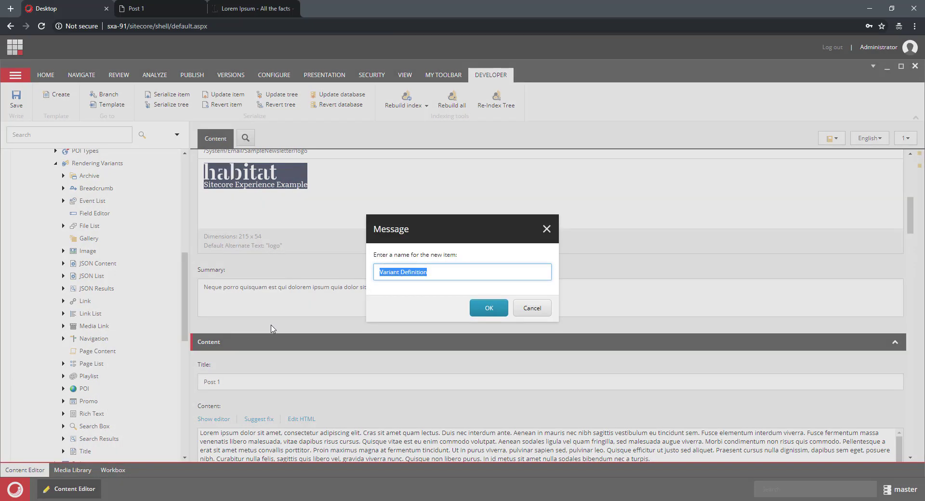
text(Blog Post)
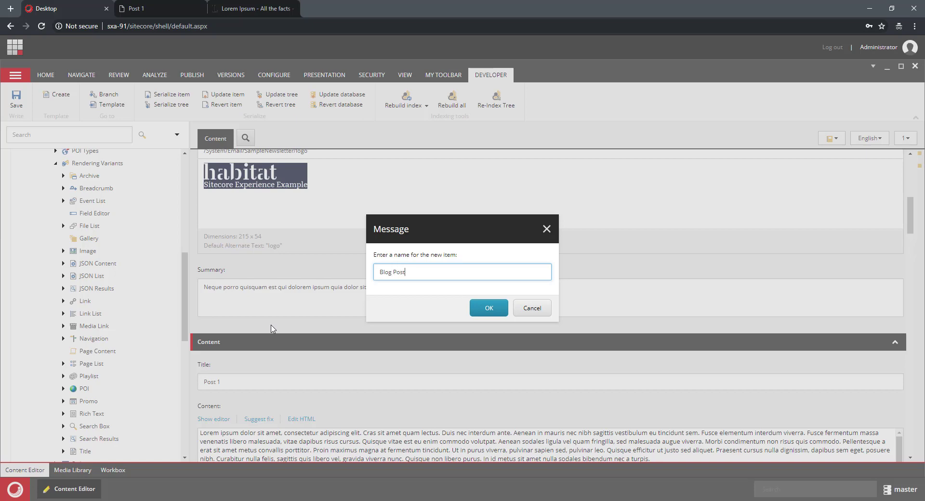
key(Return)
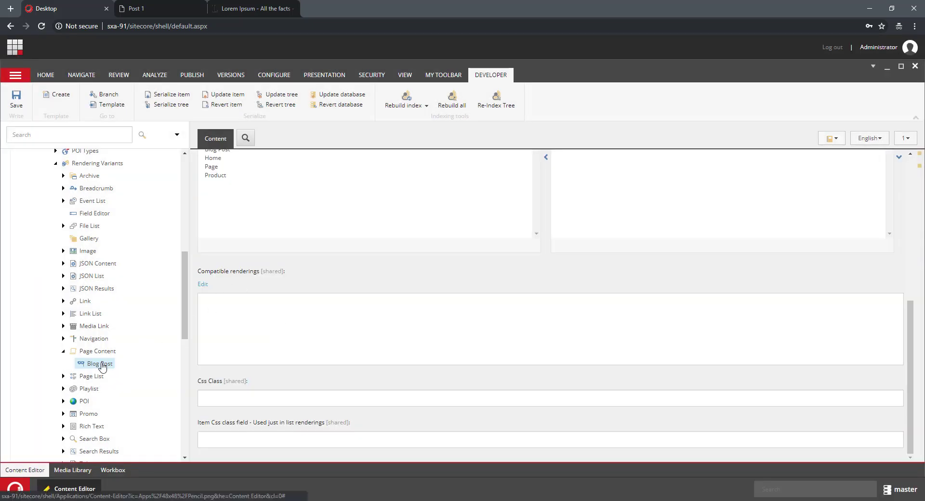
- Add a Title field item to the Blog Post variant, rendered with the h1 tag
right_click(102, 366)
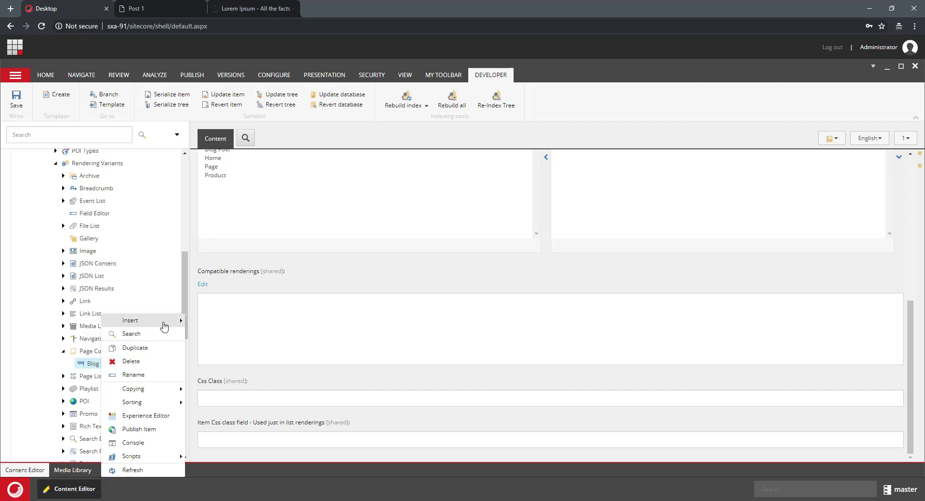
mouse_move(144, 320)
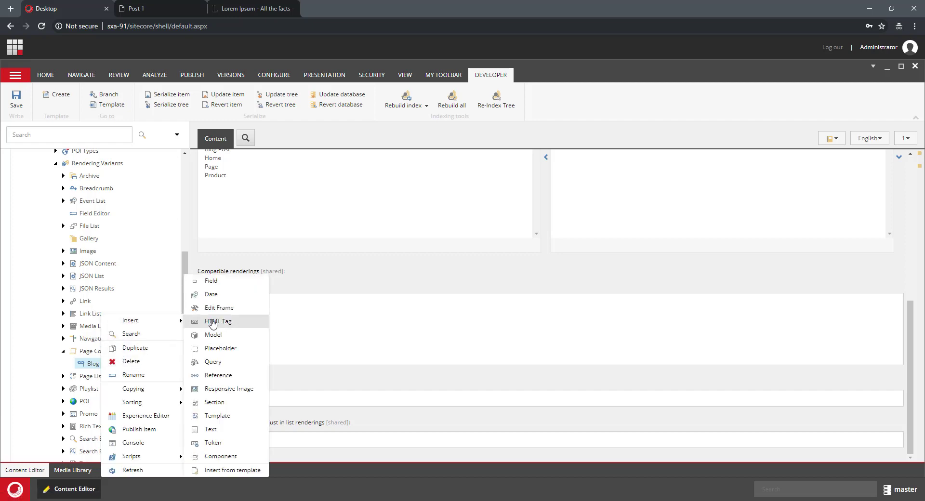
click(235, 286)
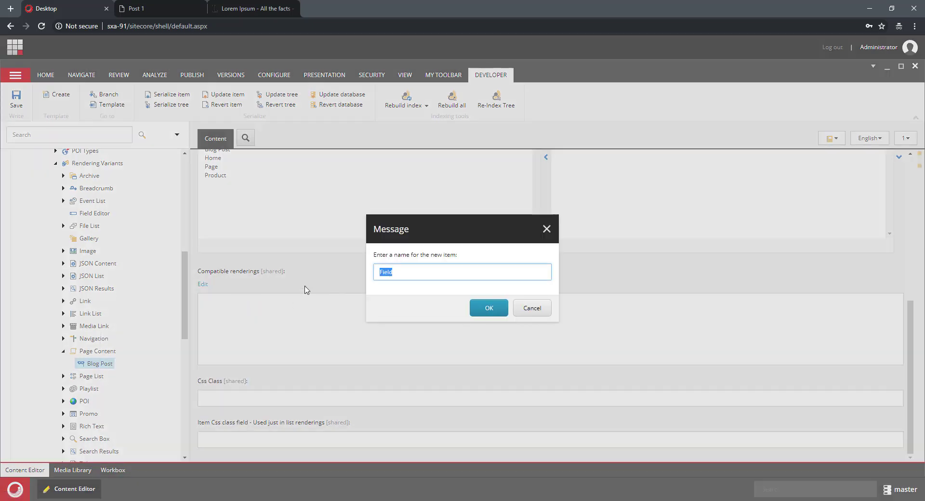
text(Title)
key(Return)
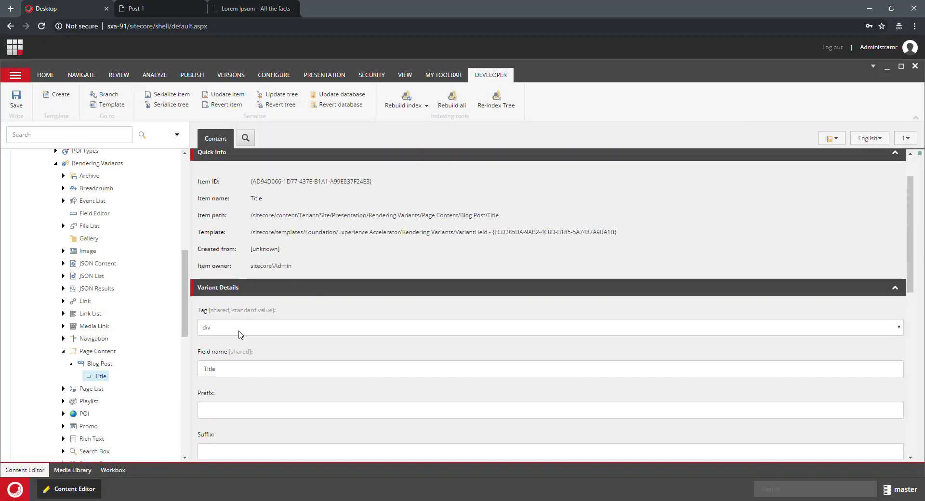
click(244, 327)
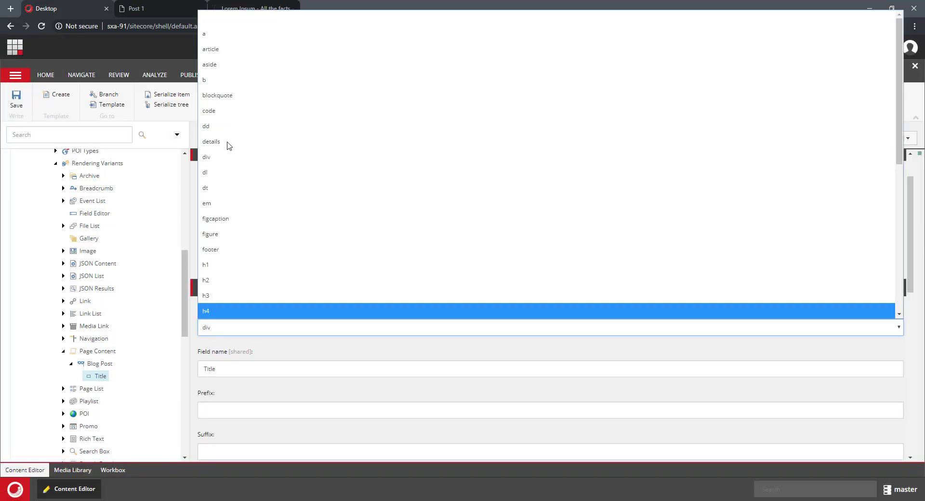
click(231, 268)
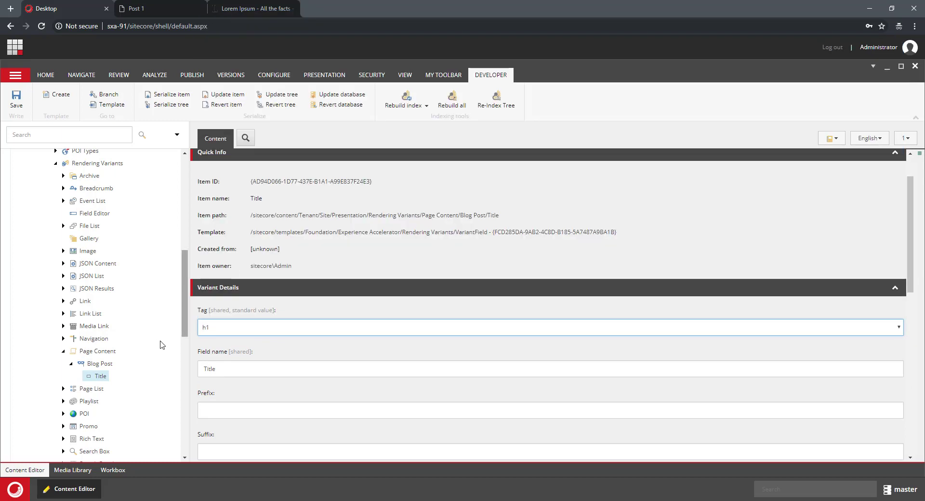
scroll(144, 381, down, 2)
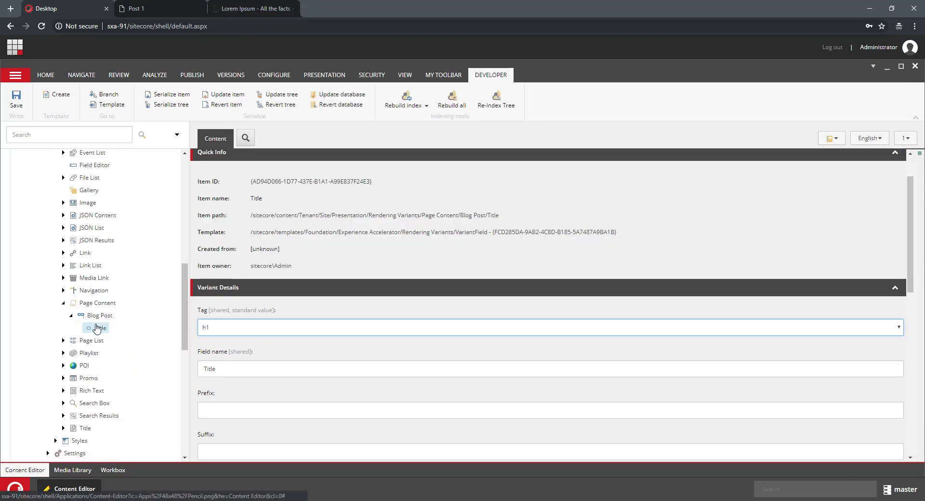
- Check the Title item's field name, then go back to the Post 1 page
right_click(101, 328)
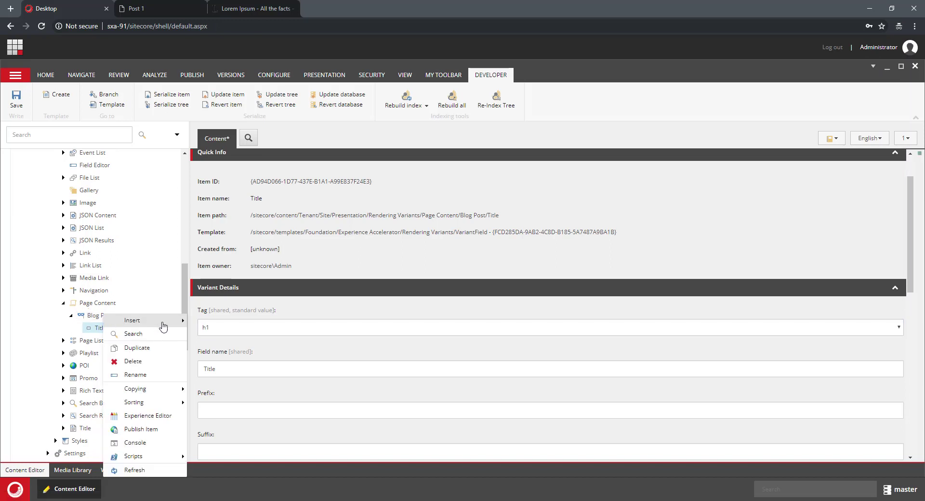
mouse_move(167, 326)
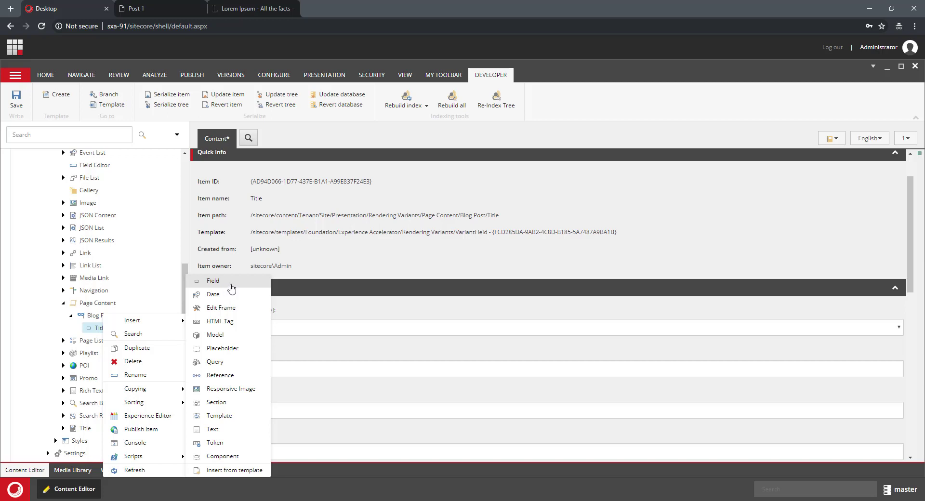
triple_click(364, 266)
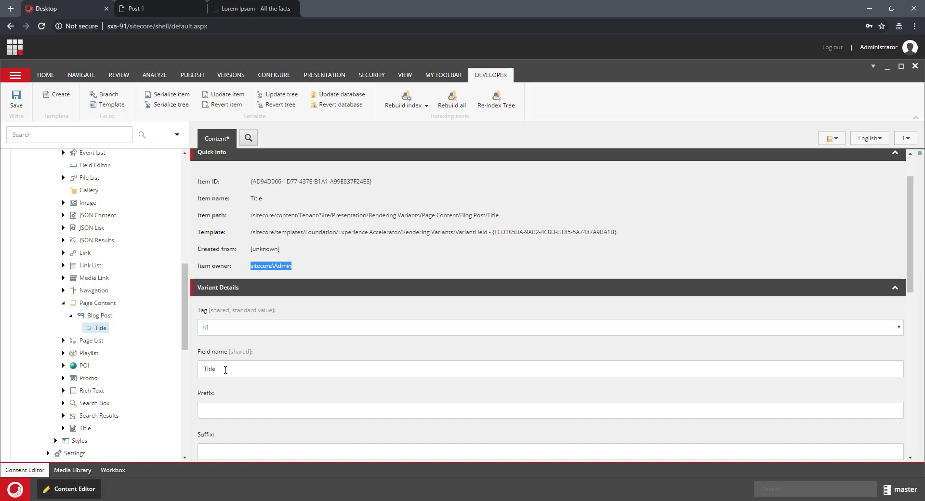
double_click(226, 370)
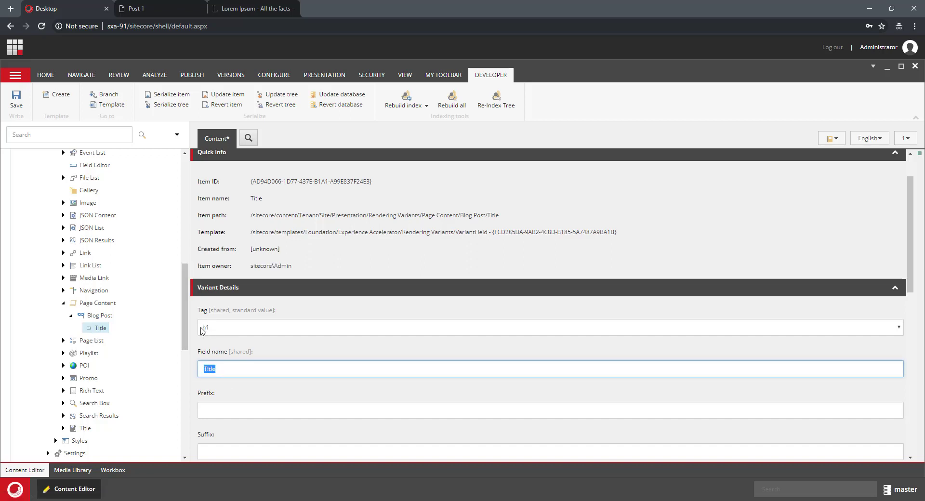
click(159, 6)
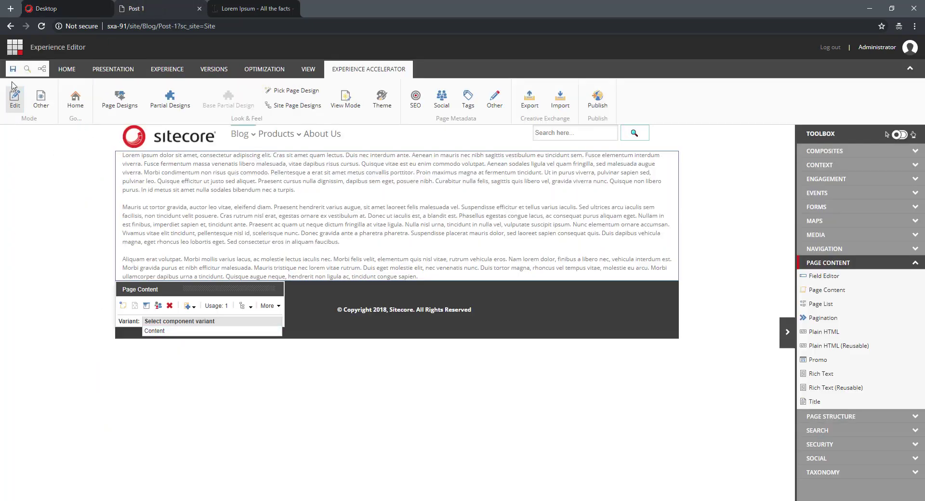
- Switch Post 1's Page Content component to the Blog Post variant and save the page
click(14, 98)
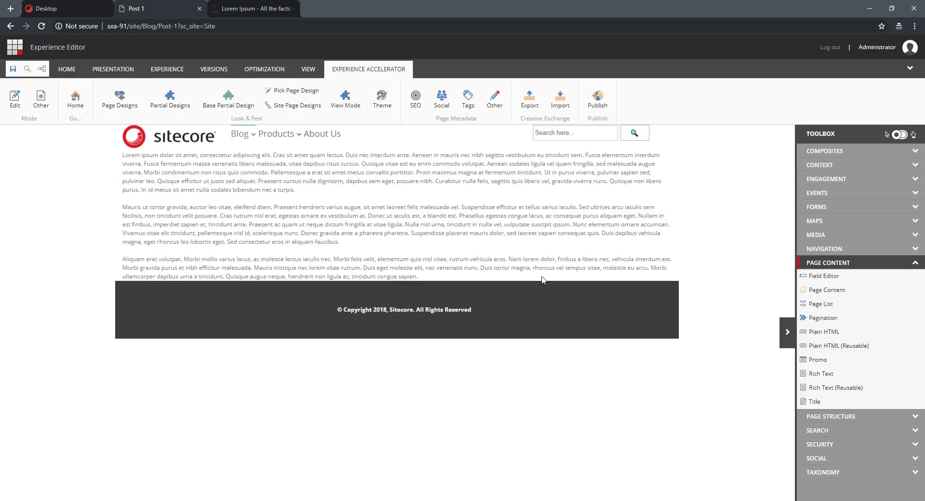
click(667, 201)
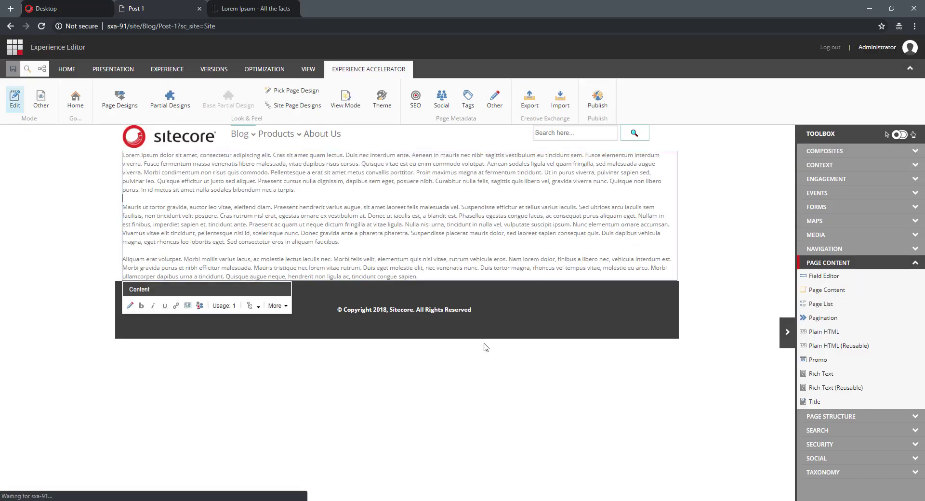
click(247, 307)
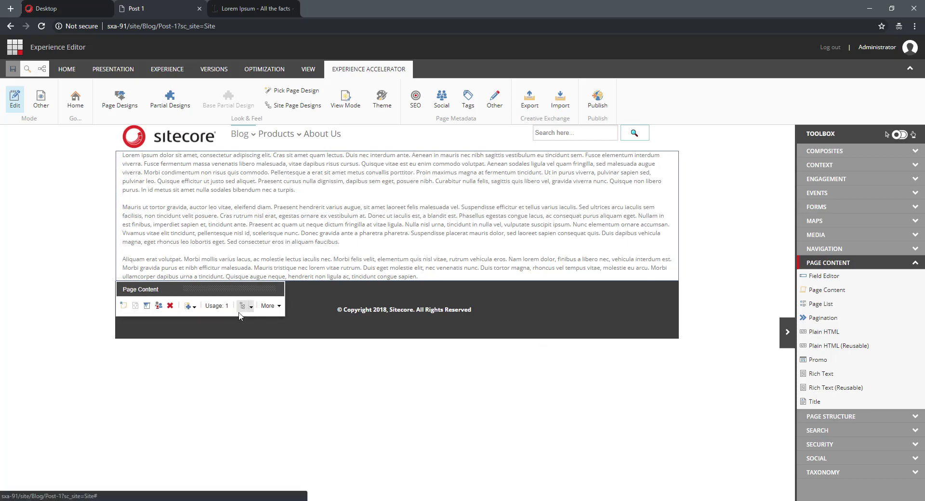
click(208, 321)
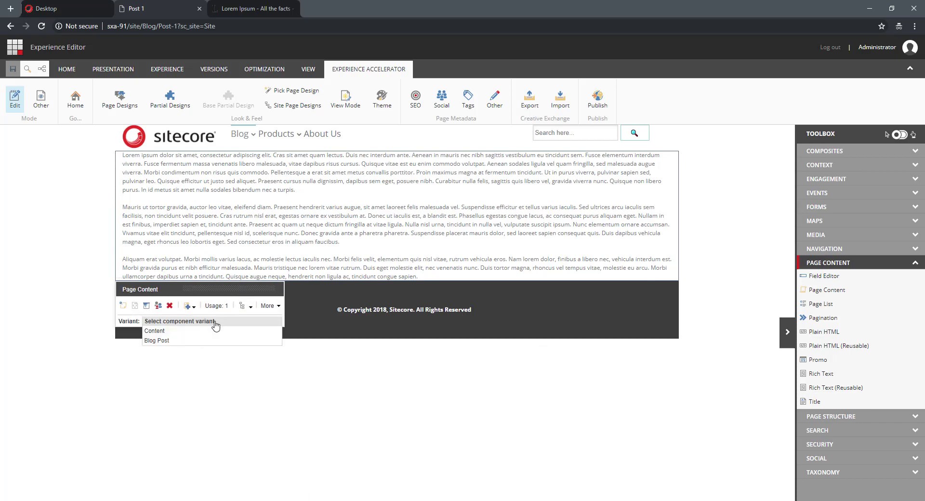
click(166, 341)
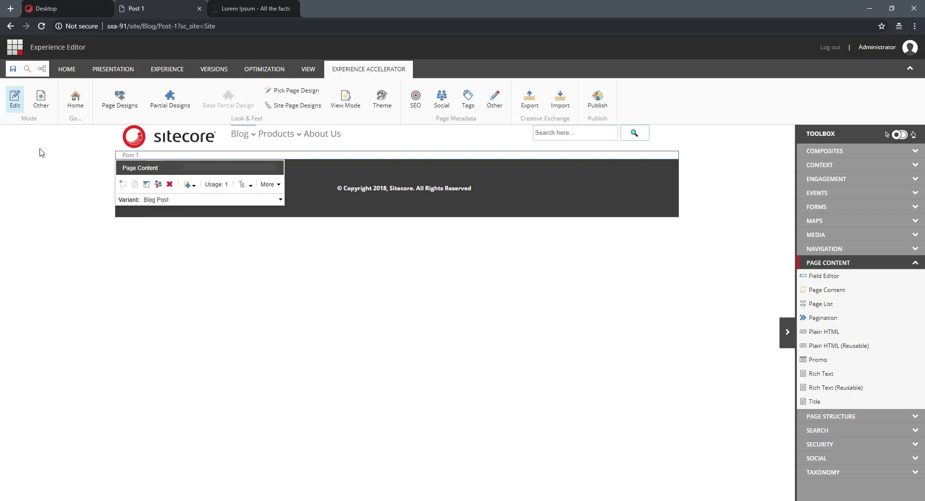
click(13, 69)
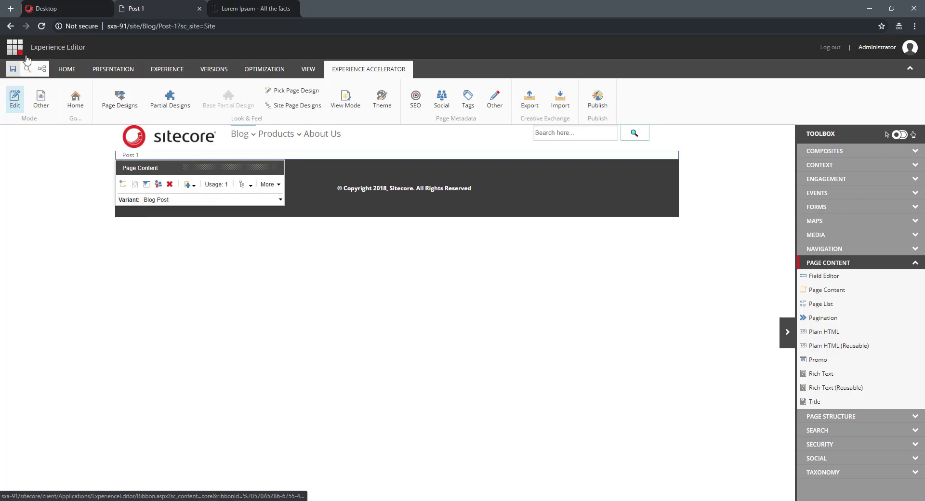
- Confirm saving the Title item's h1 setting, then reload Post 1 to show the heading
click(101, 7)
click(99, 328)
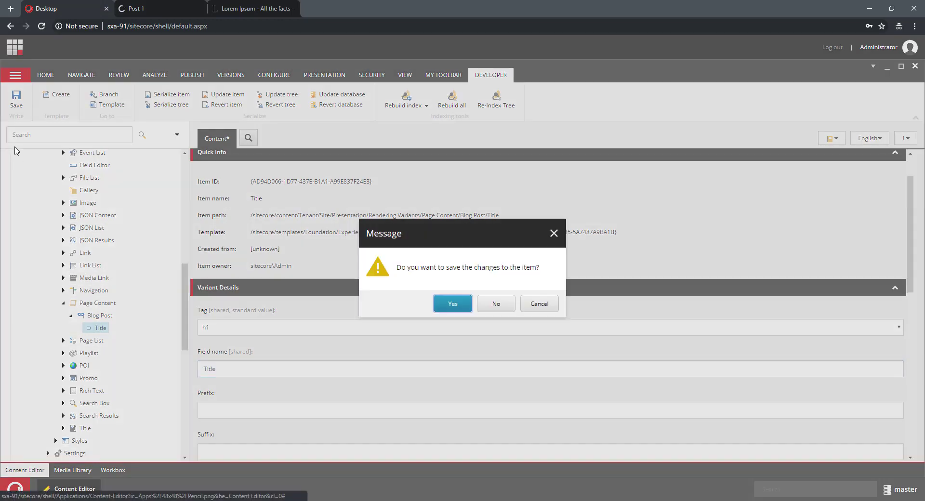
click(453, 303)
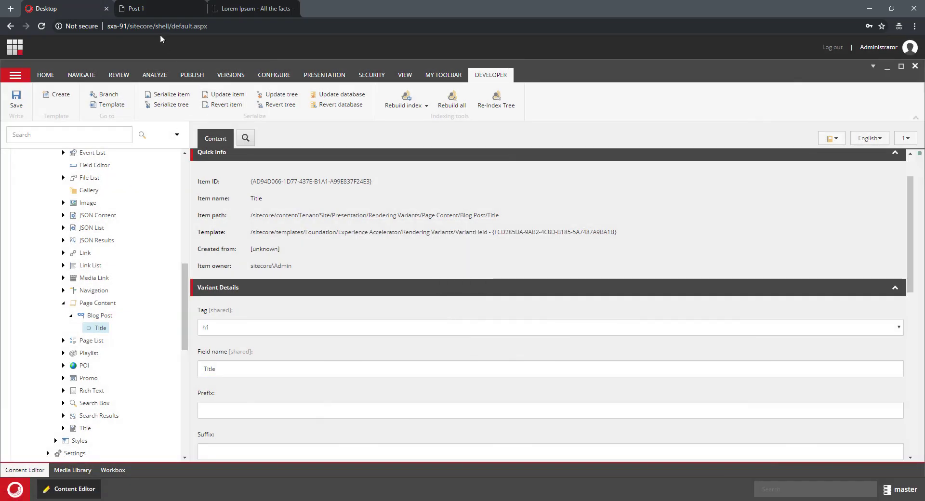
click(140, 9)
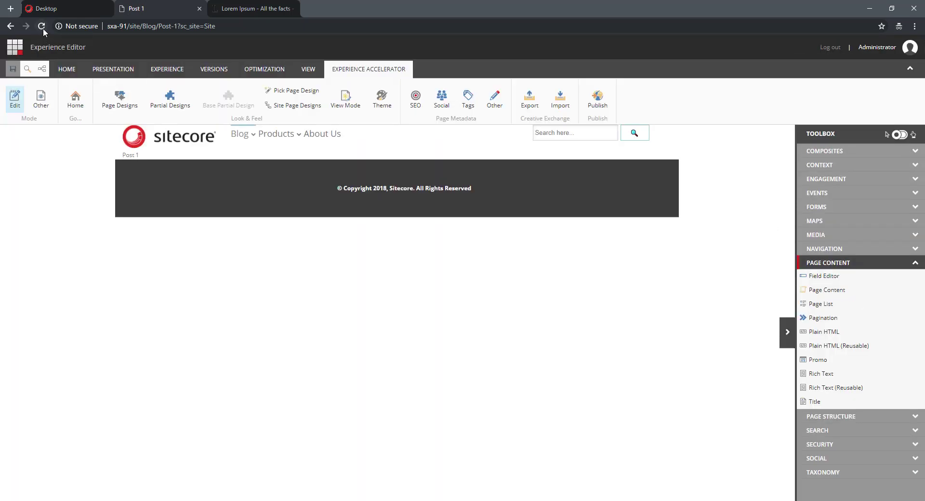
click(42, 27)
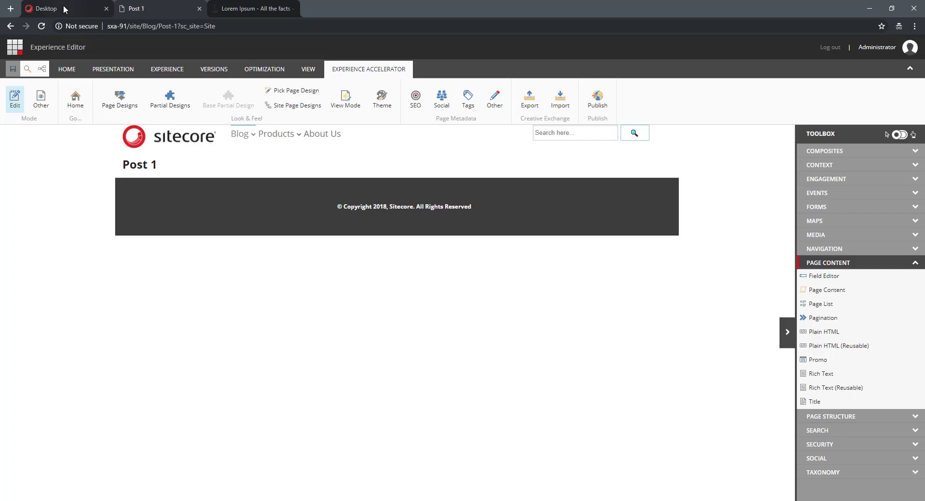
click(62, 8)
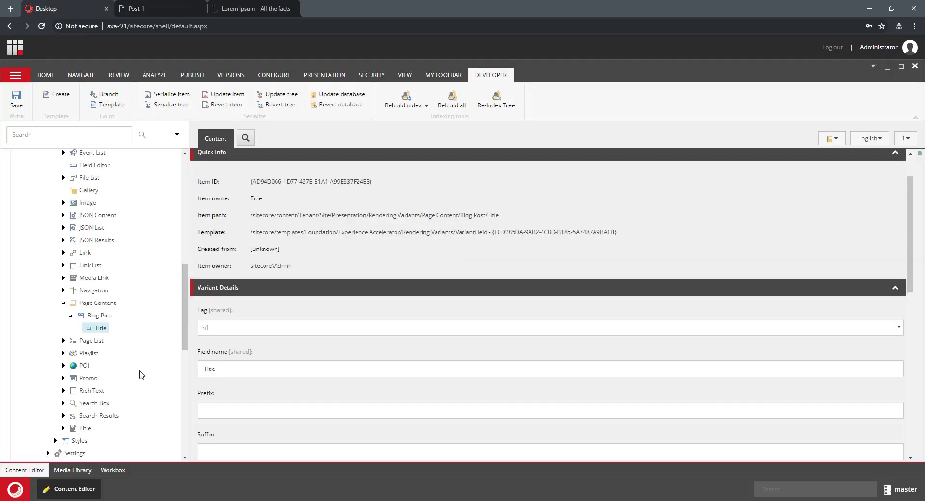
- Insert a field item named Author under Blog Post and set its Tag to span
right_click(100, 316)
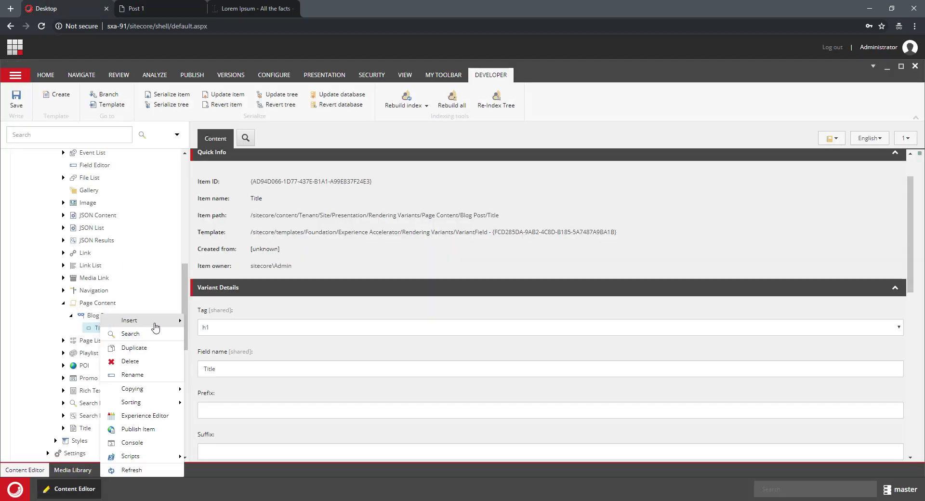
mouse_move(166, 322)
click(204, 289)
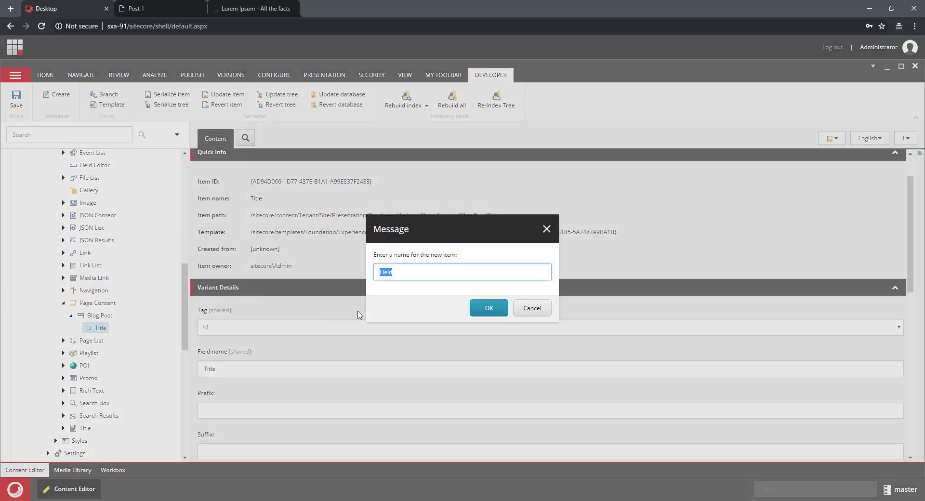
text(Author)
key(Return)
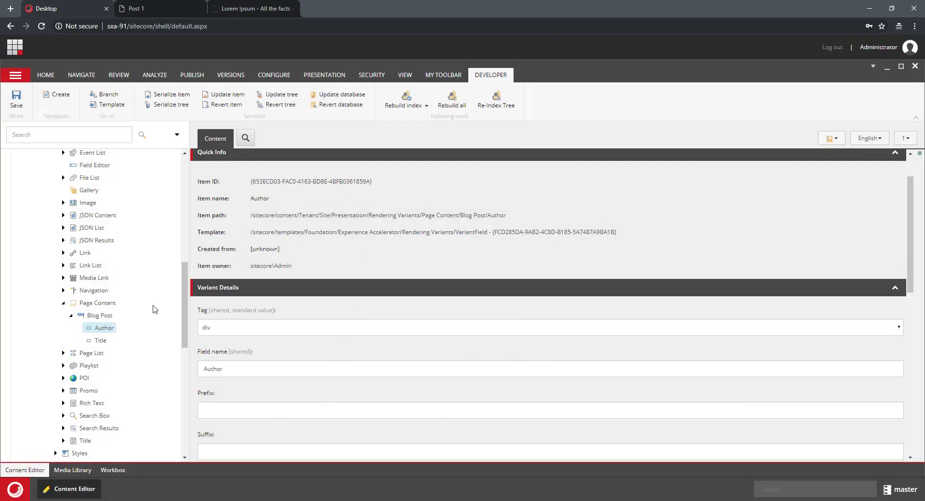
click(264, 330)
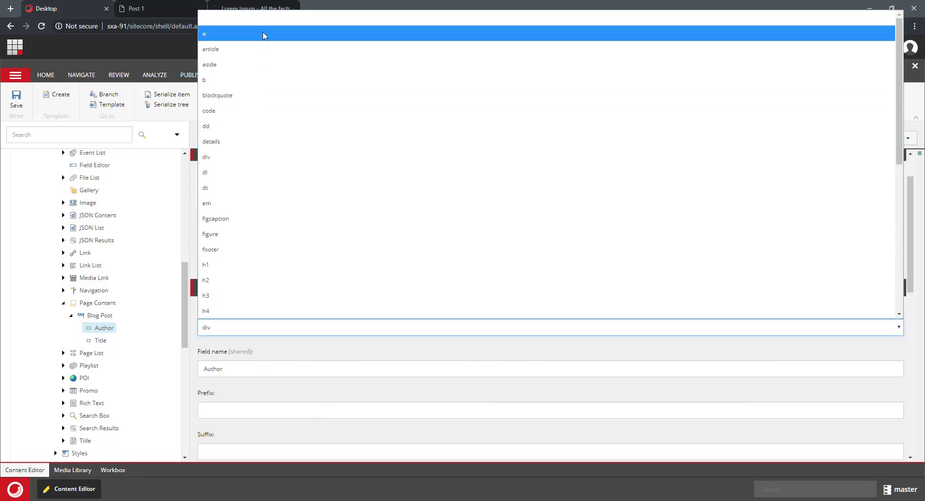
scroll(279, 227, down, 1)
scroll(282, 226, down, 6)
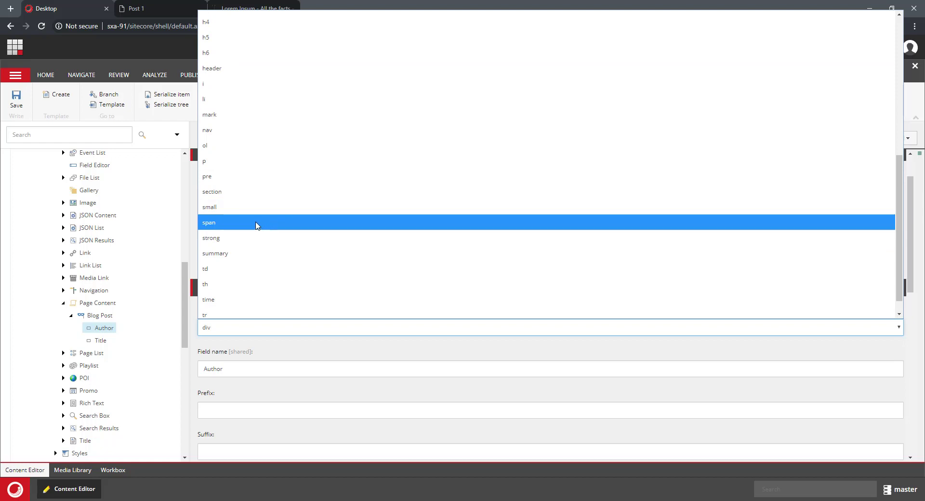
click(213, 226)
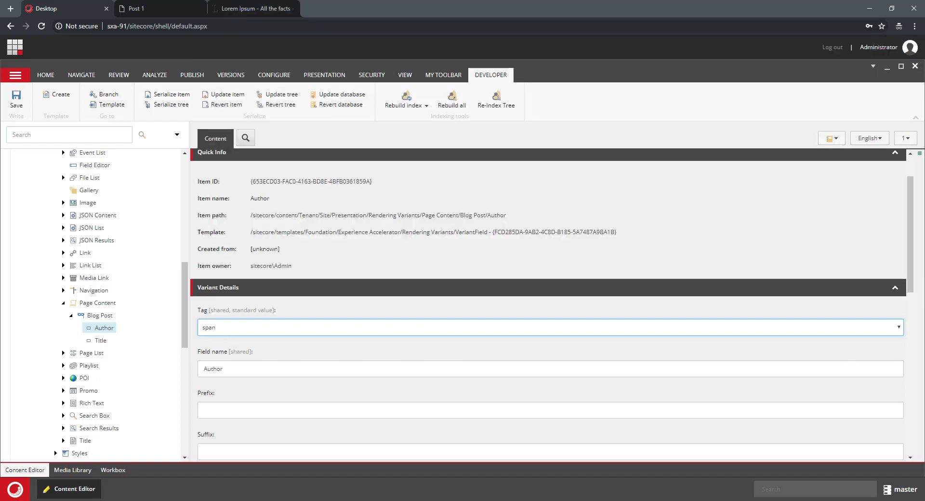
scroll(361, 423, down, 2)
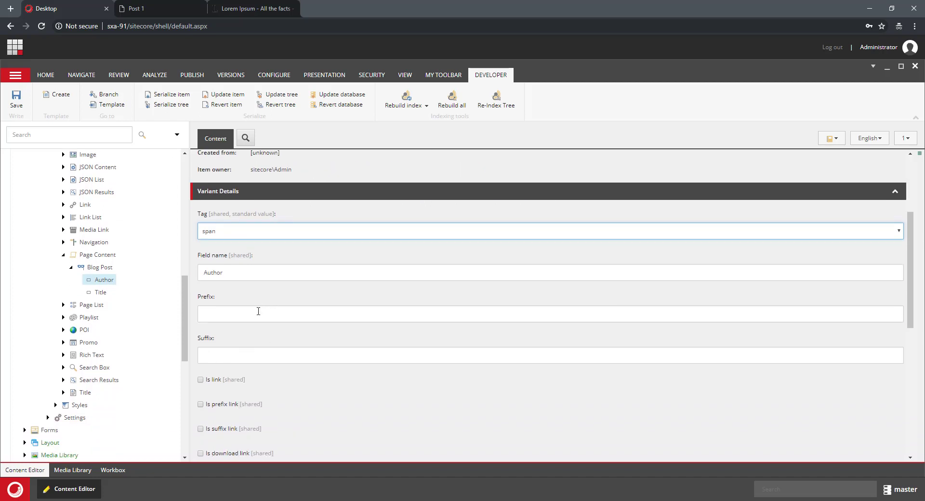
scroll(338, 361, down, 4)
scroll(354, 363, down, 1)
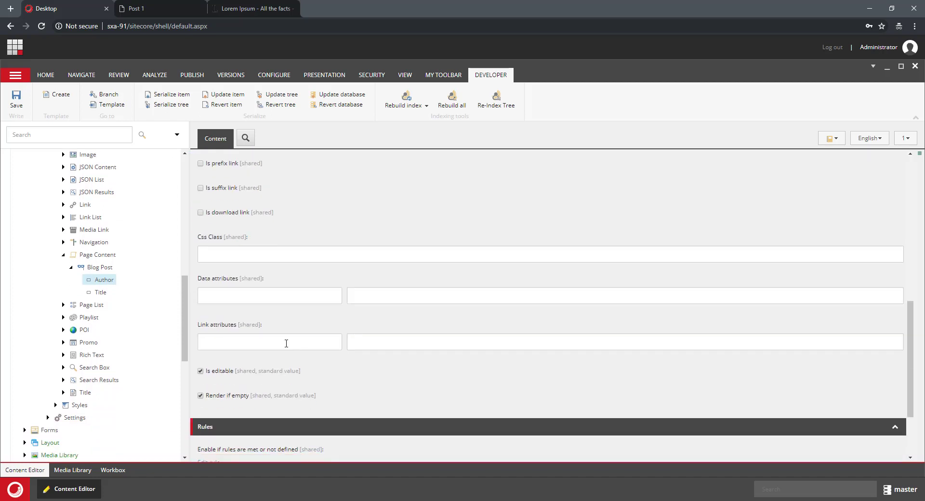
- Give Author a style data attribute of font-style:italic and save
click(271, 295)
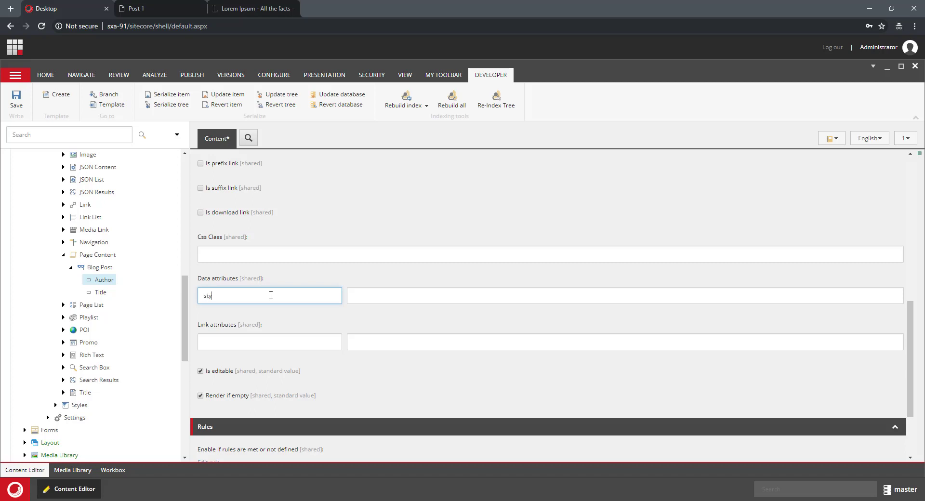
key(Tab)
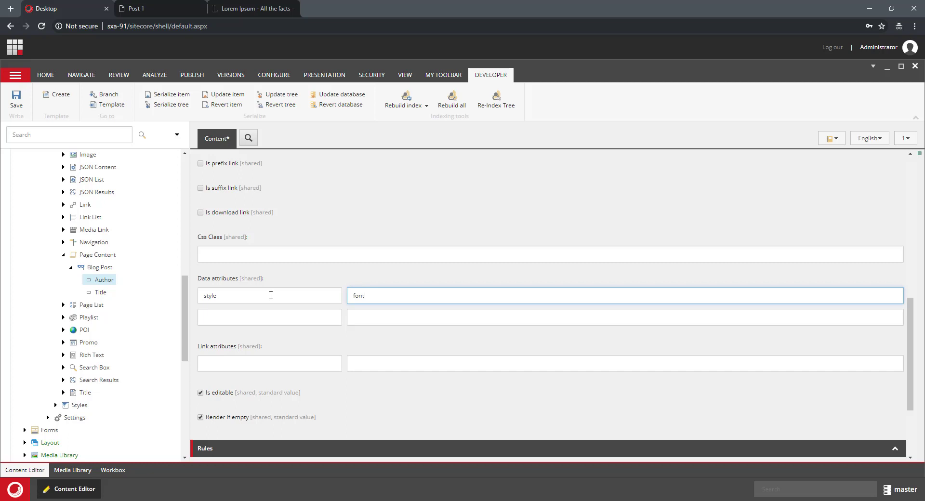
text(font-style:italic)
click(15, 105)
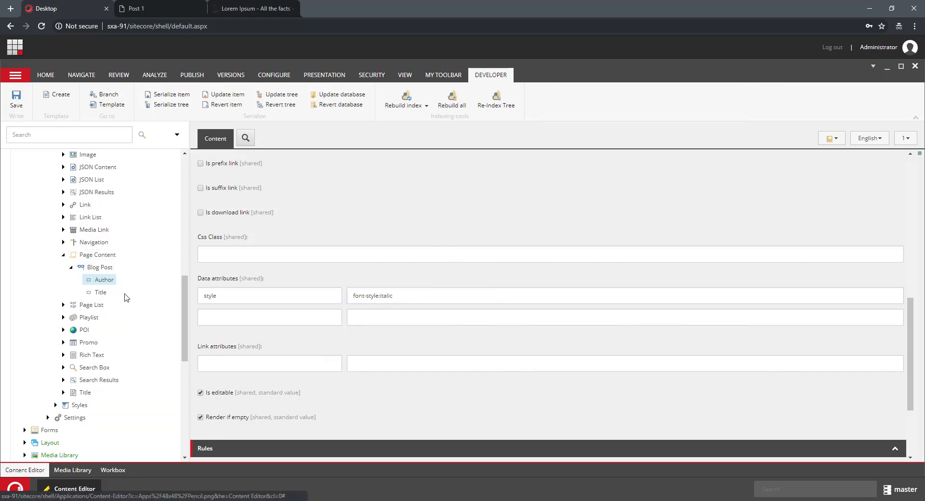
- Sort the Author item last so it follows Title in Blog Post
right_click(103, 282)
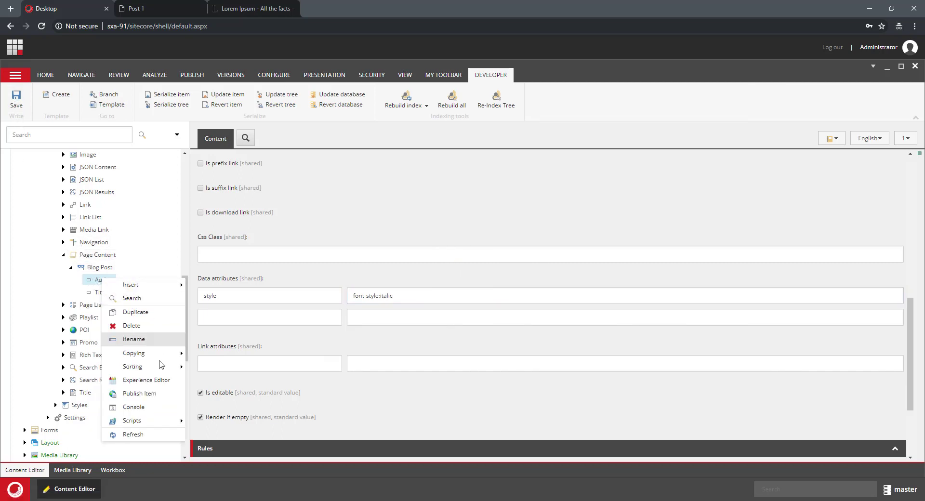
mouse_move(166, 368)
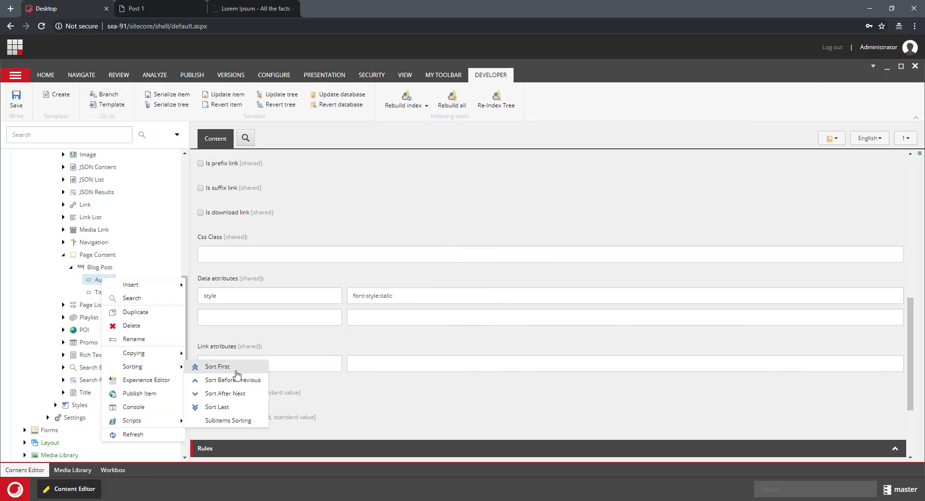
click(244, 408)
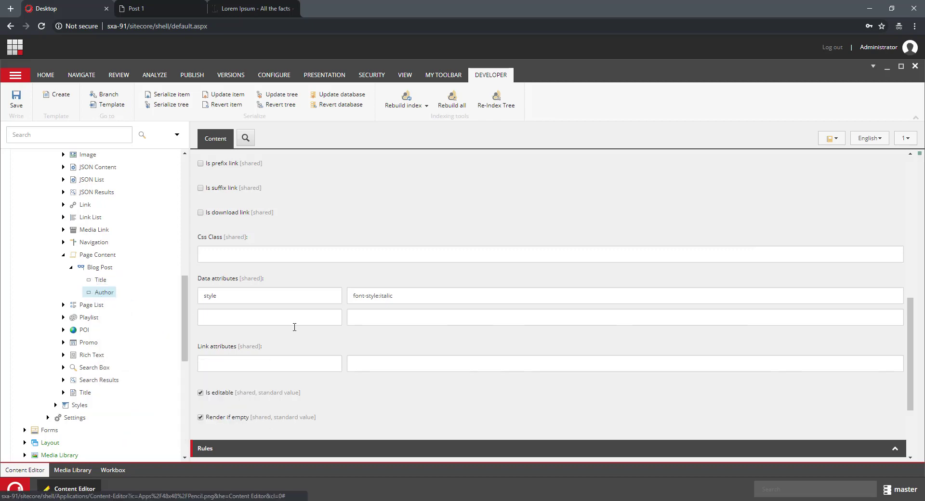
- Save, reload Post 1, and inspect the heading, the italic author name and the Page Content component
click(15, 94)
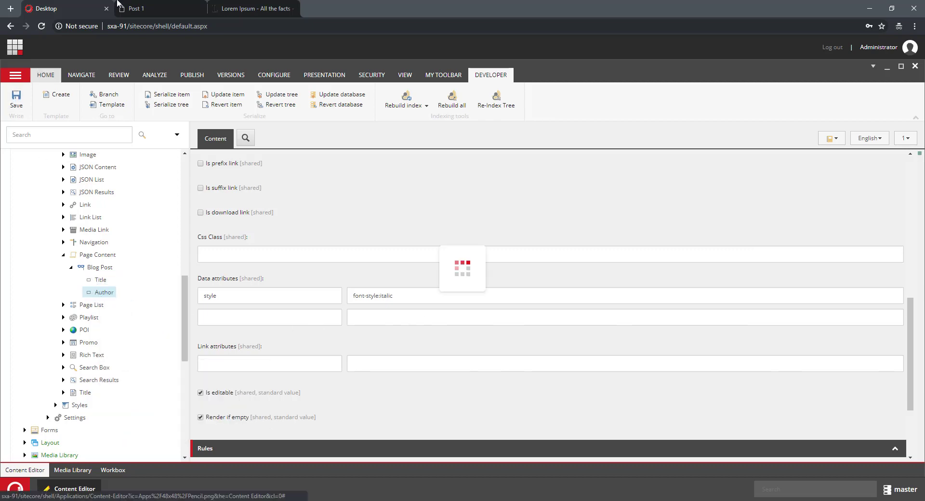
click(149, 8)
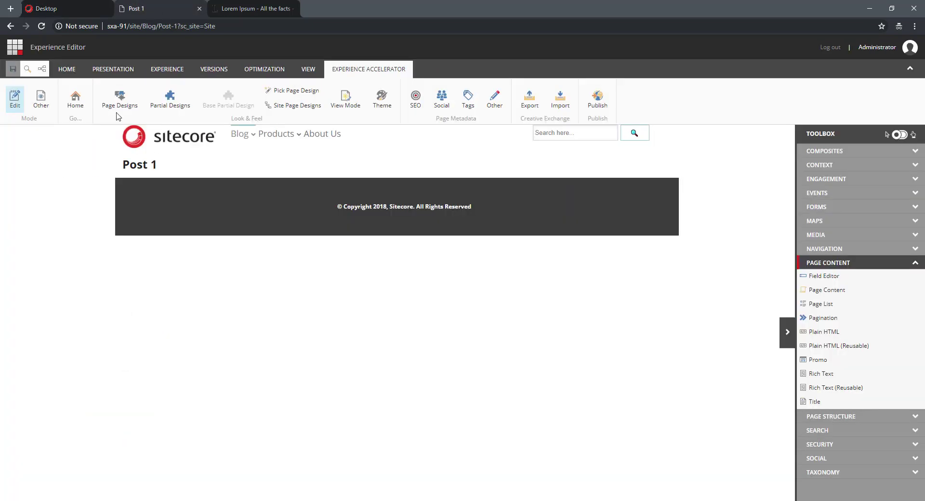
click(41, 26)
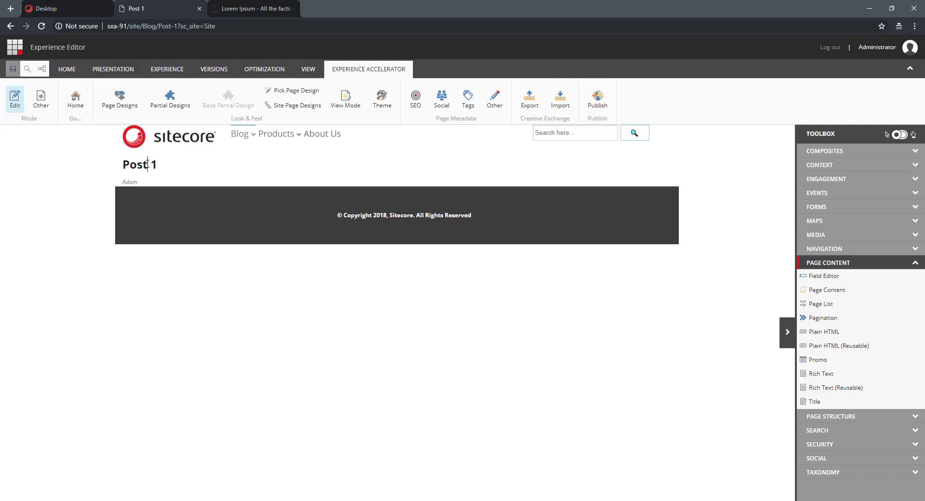
click(148, 165)
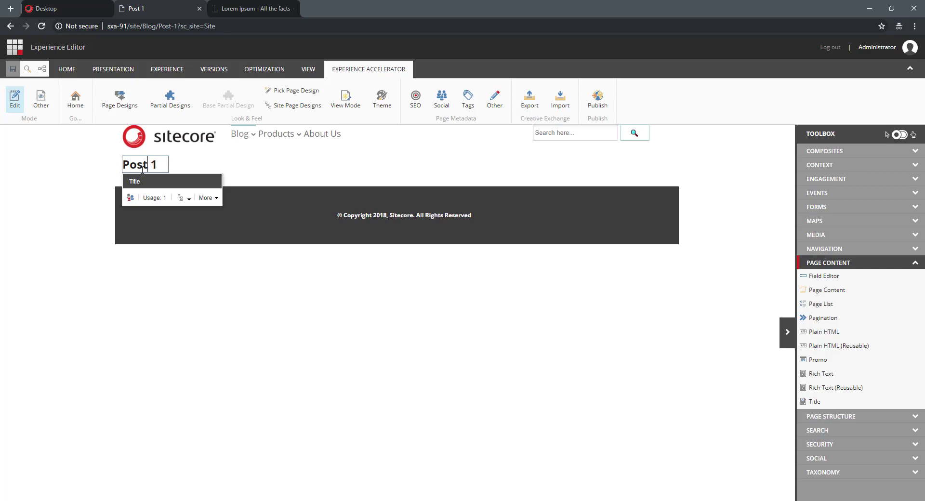
click(250, 174)
click(132, 184)
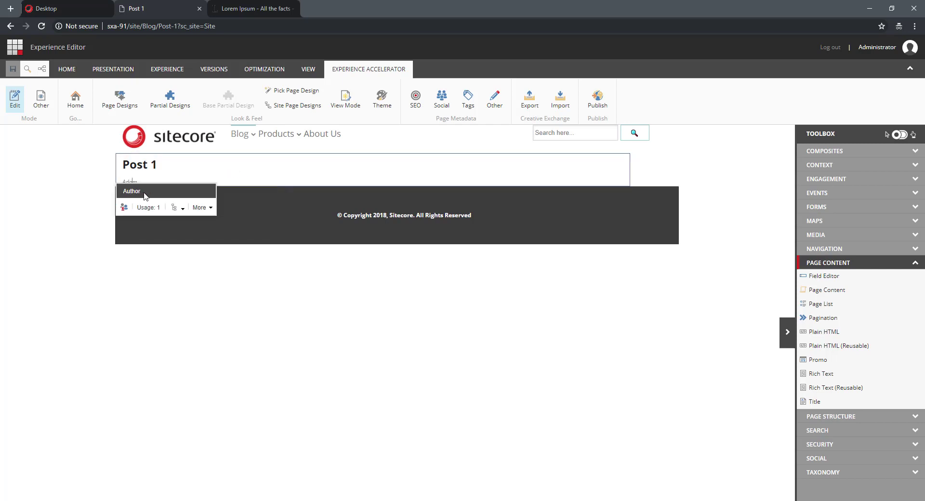
click(300, 184)
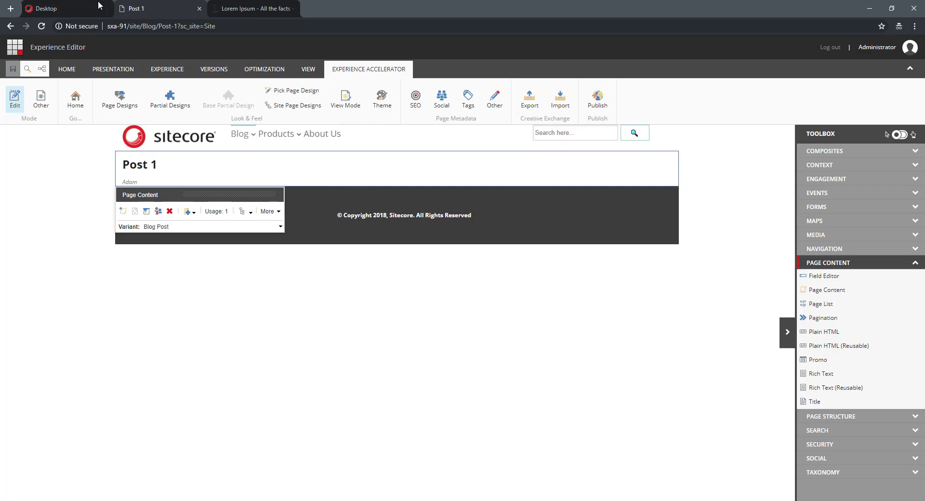
- Insert a new text item named Author under the Blog Post variant
click(83, 11)
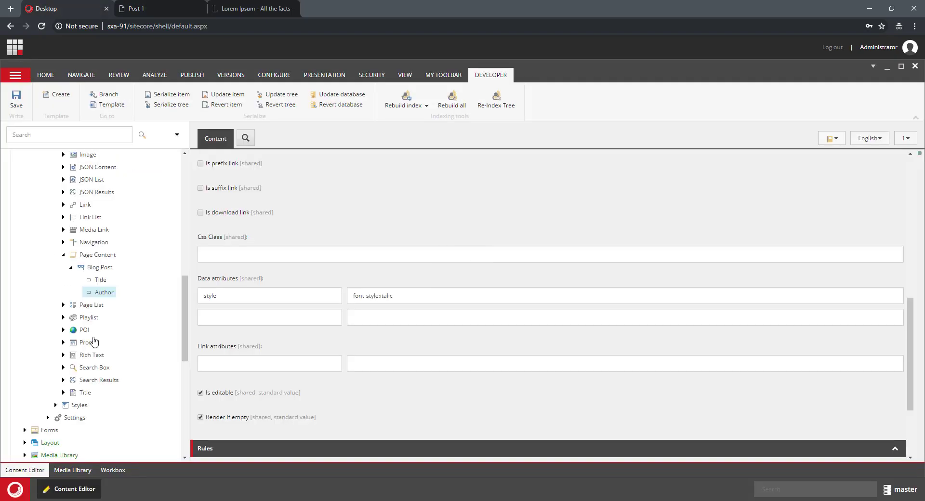
right_click(111, 272)
mouse_move(142, 278)
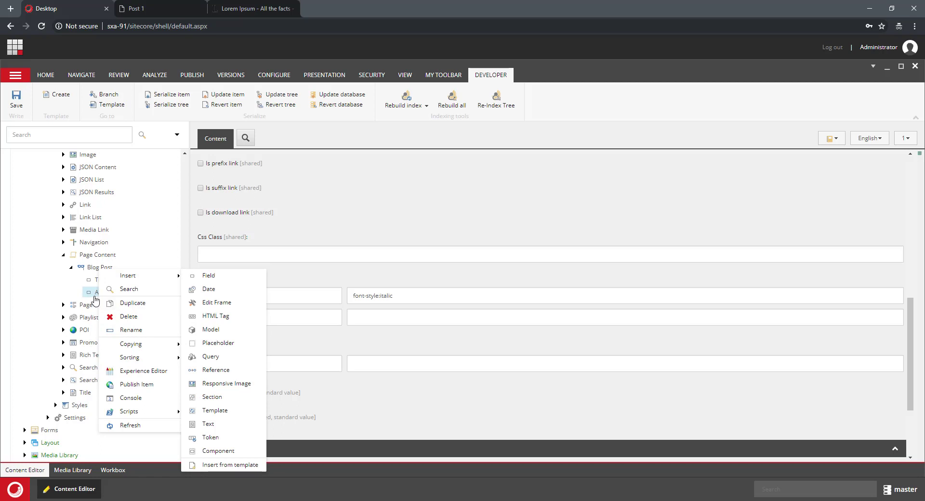
click(219, 425)
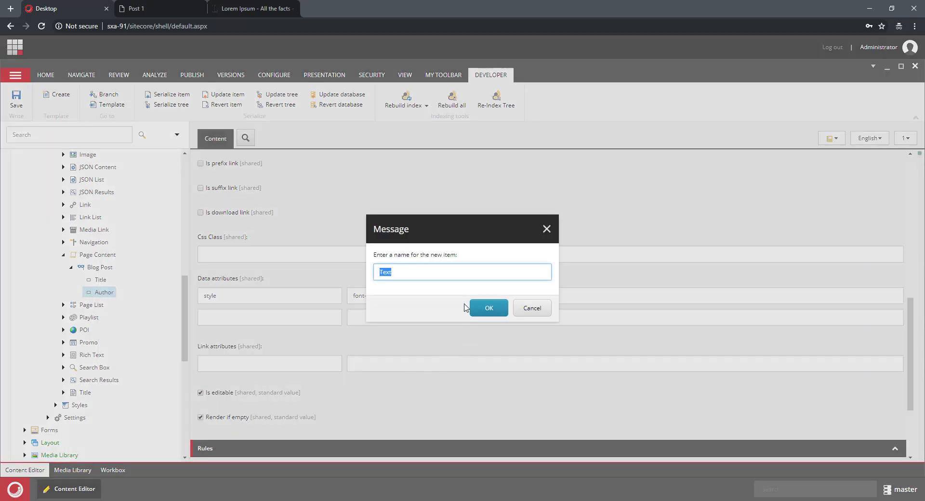
text(Author)
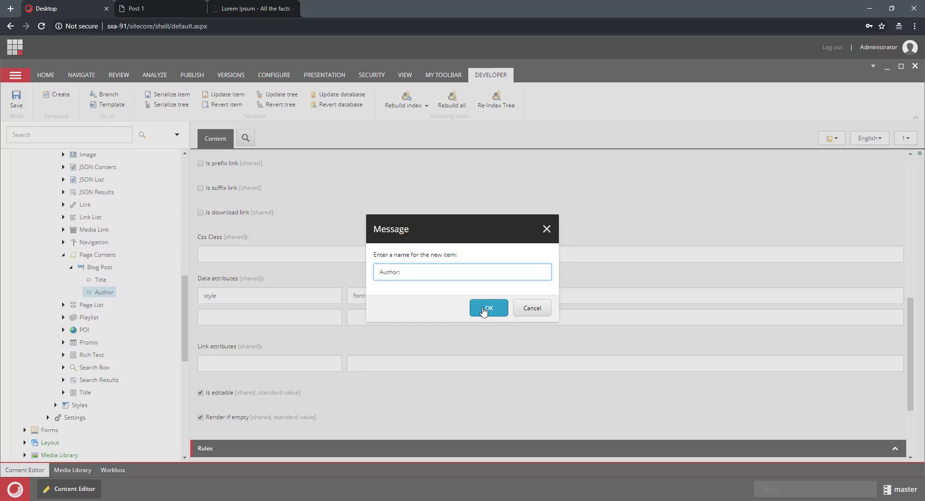
key(Return)
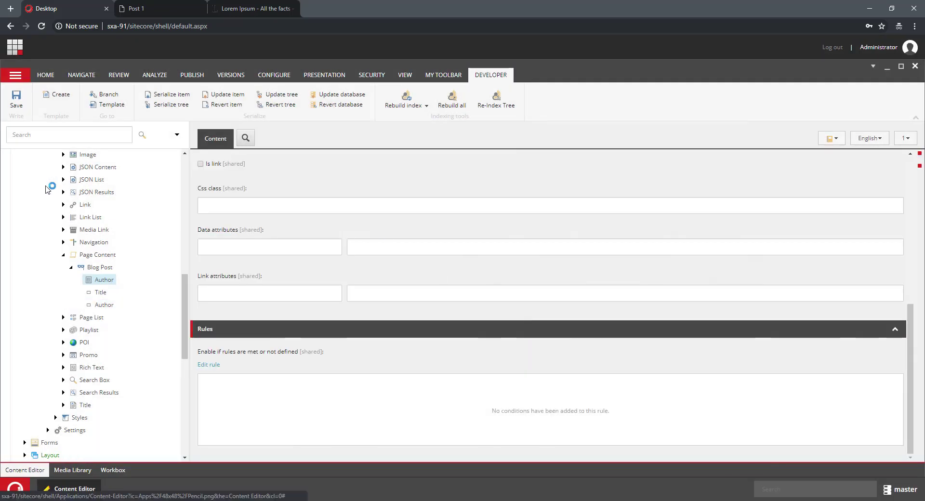
- Rename the new text item to Author Prefix
right_click(102, 284)
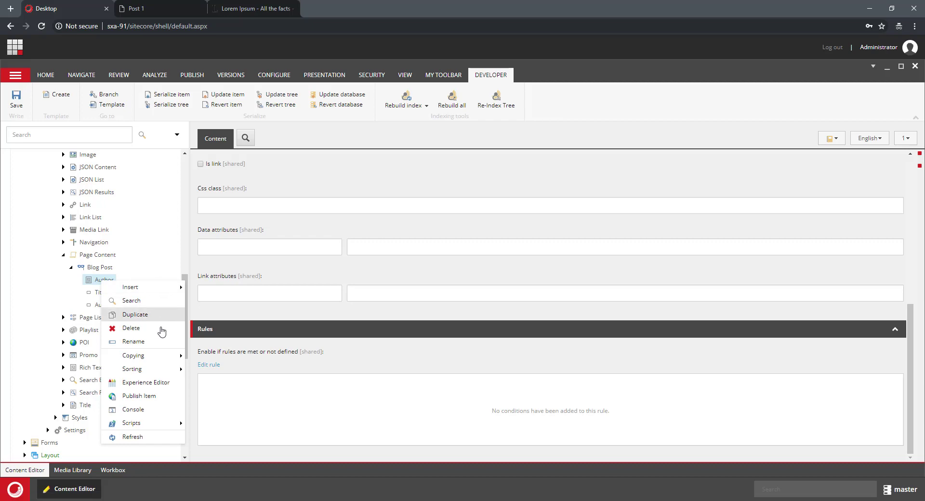
scroll(326, 208, up, 1)
scroll(318, 208, up, 5)
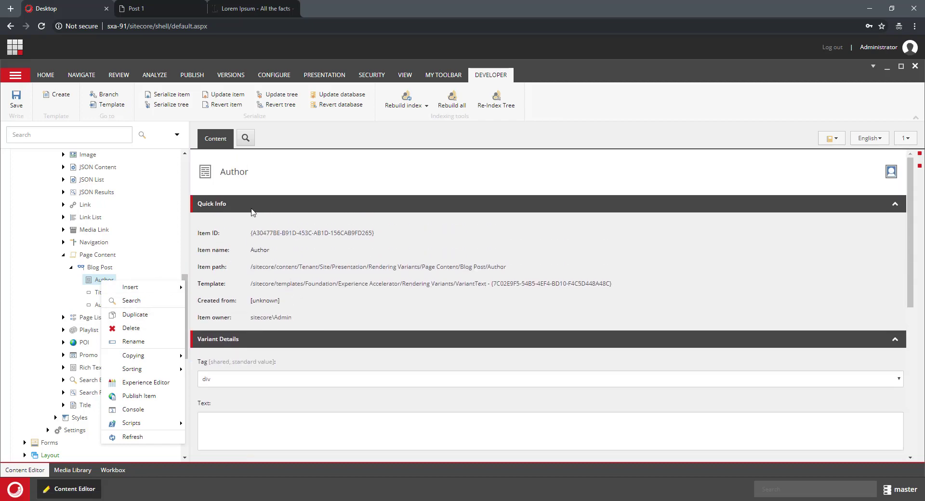
click(234, 173)
click(436, 272)
text(Prefix)
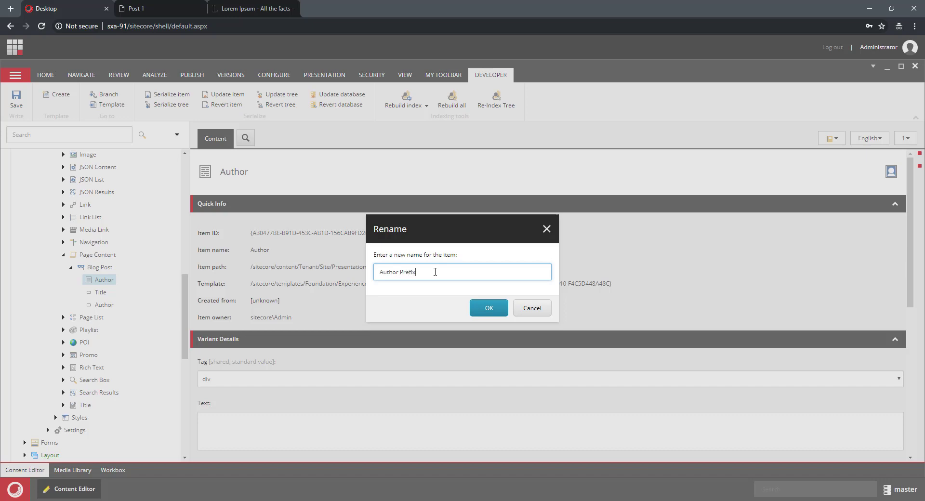
key(Return)
scroll(434, 295, down, 3)
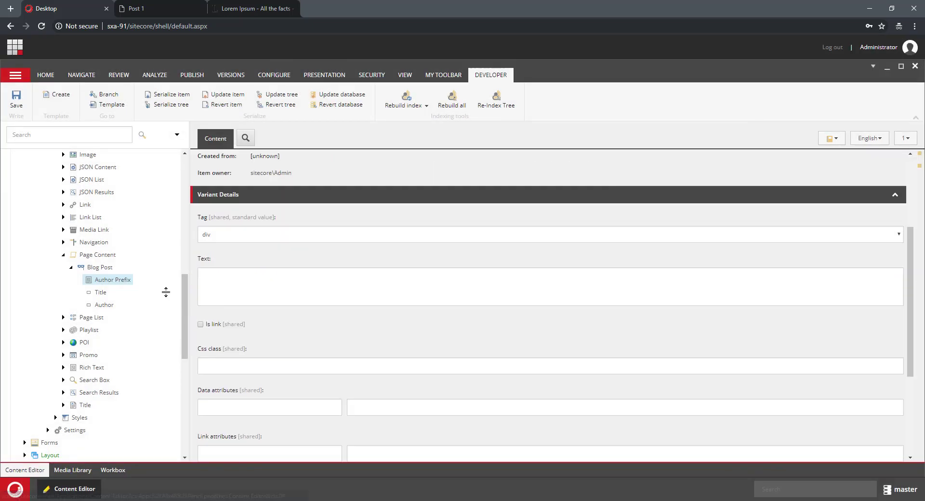
- Make Author Prefix a span reading 'Author:' with a style data attribute of font-style:bold;
click(260, 236)
scroll(267, 446, down, 3)
scroll(265, 441, down, 1)
click(252, 457)
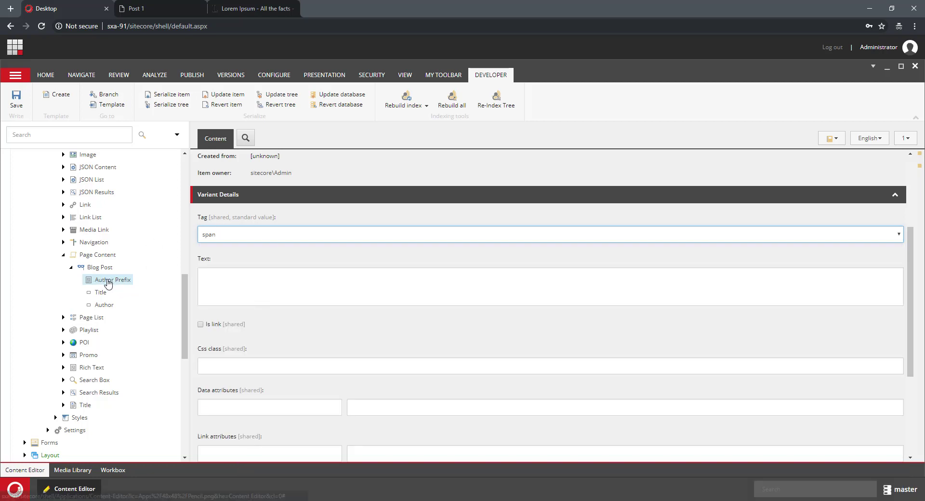
click(226, 275)
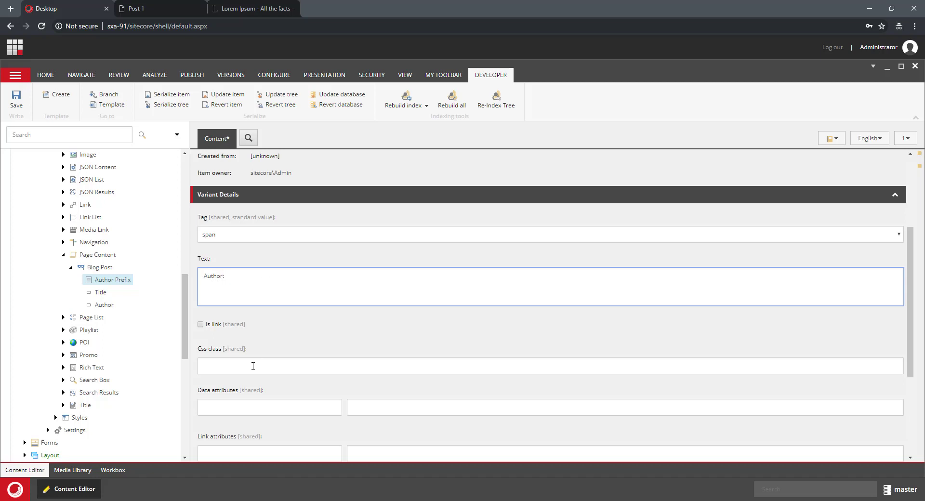
click(228, 405)
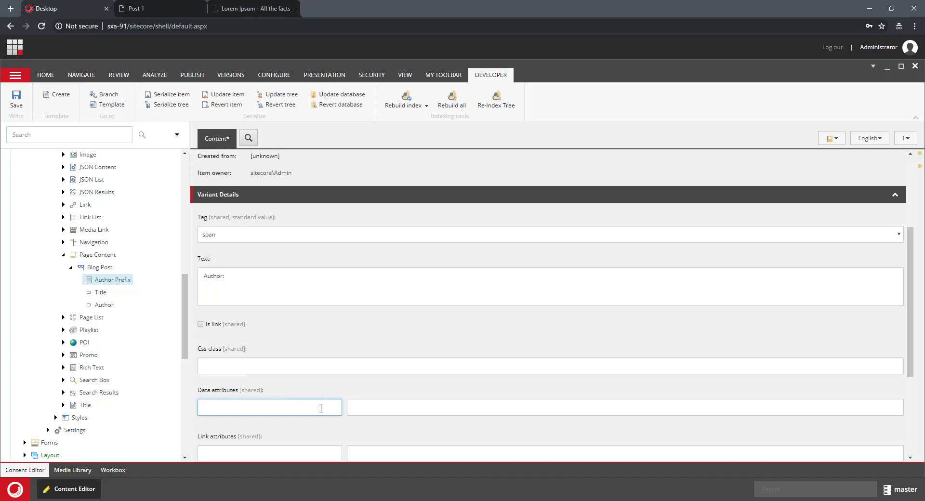
scroll(234, 354, down, 1)
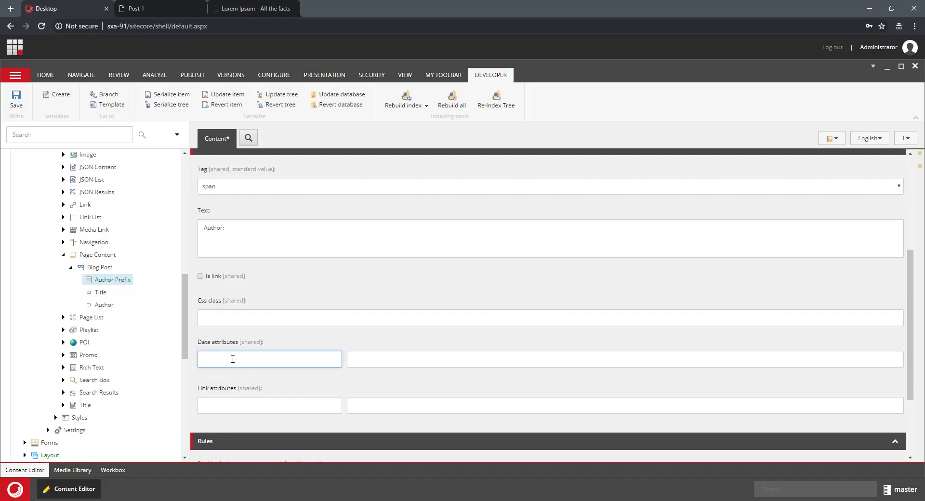
text(style)
key(Tab)
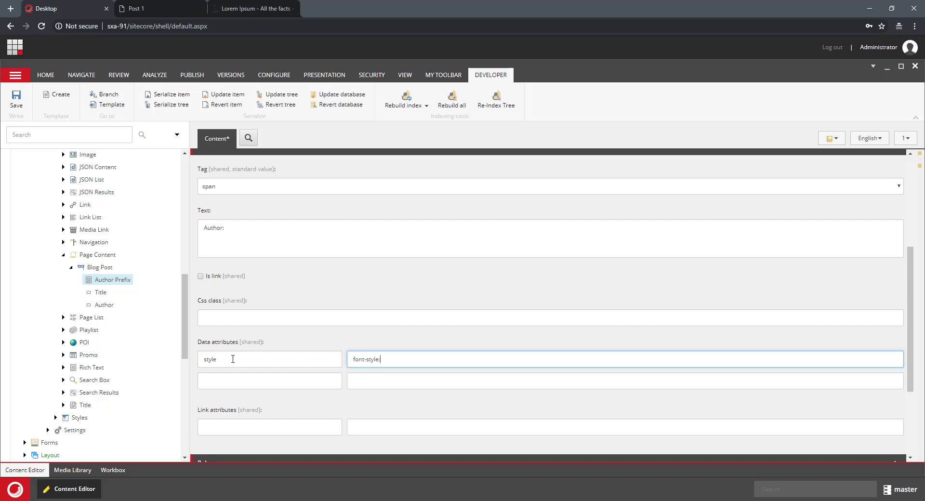
text(font-style:bold;)
- Save Author Prefix and move it to sit right after Title, before Author
click(16, 99)
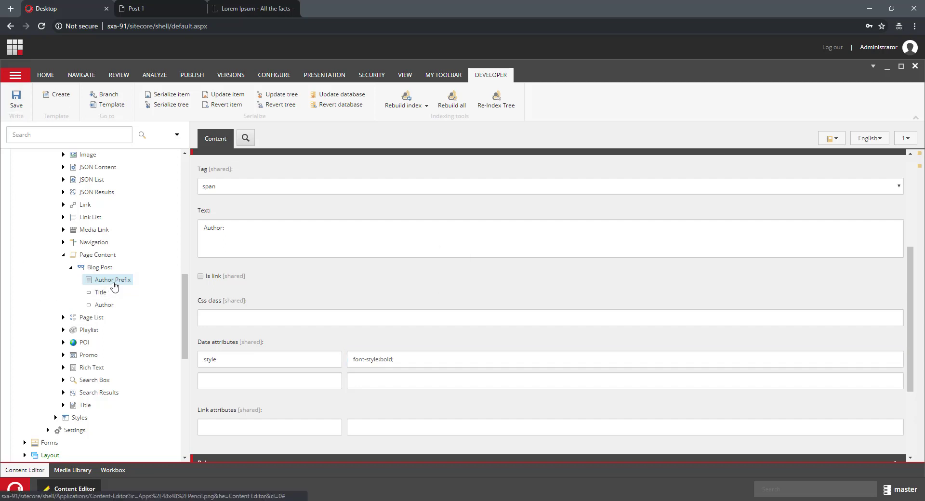
drag(118, 282, 100, 300)
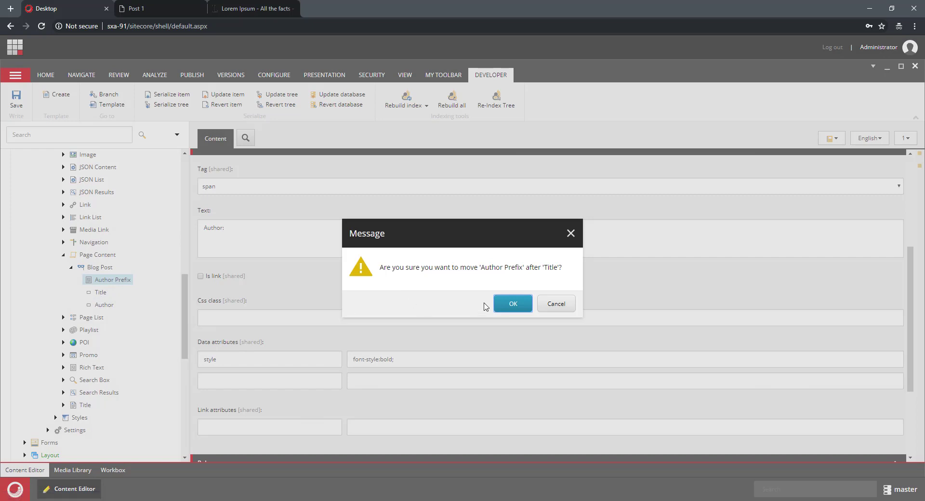
click(504, 303)
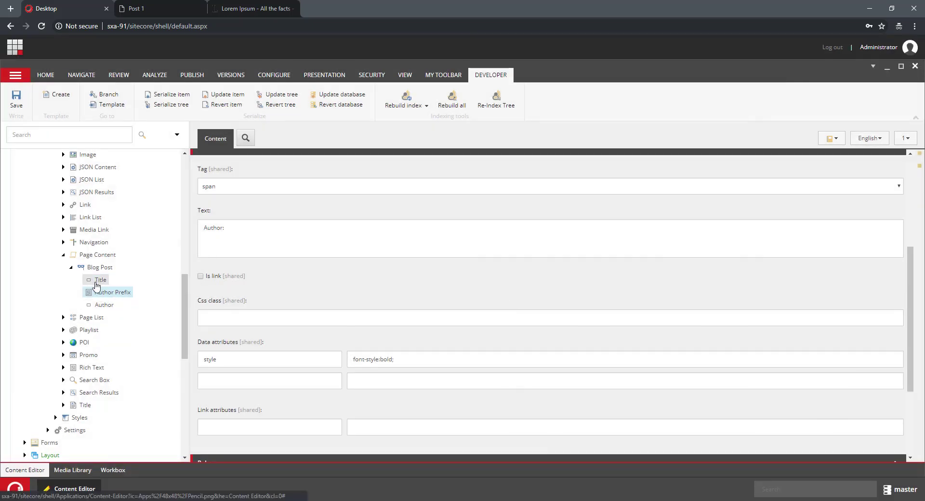
- Reload the Post 1 page to see the 'Author:' prefix, then come back to Post 1 in the Experience Editor
click(154, 7)
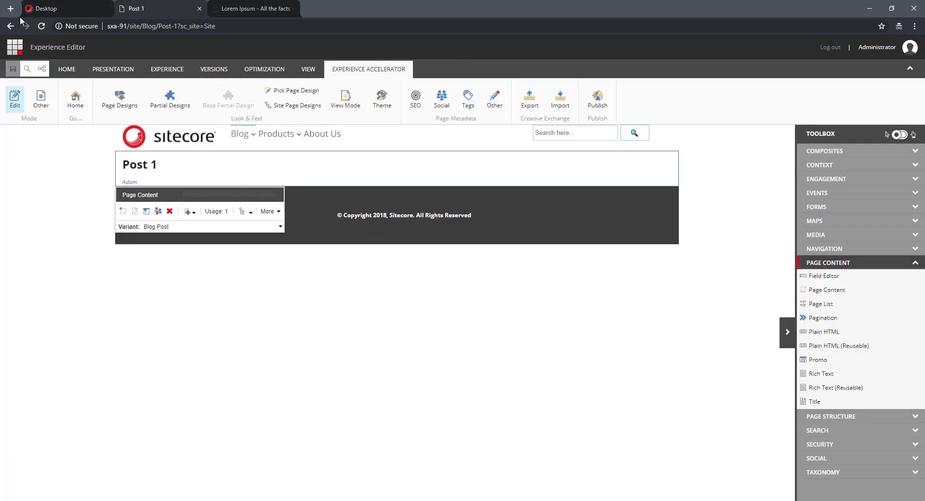
click(42, 26)
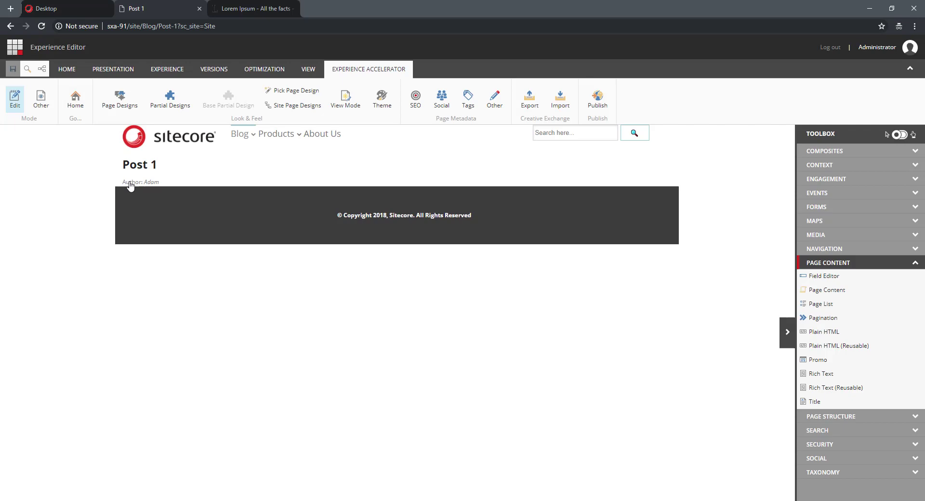
click(79, 6)
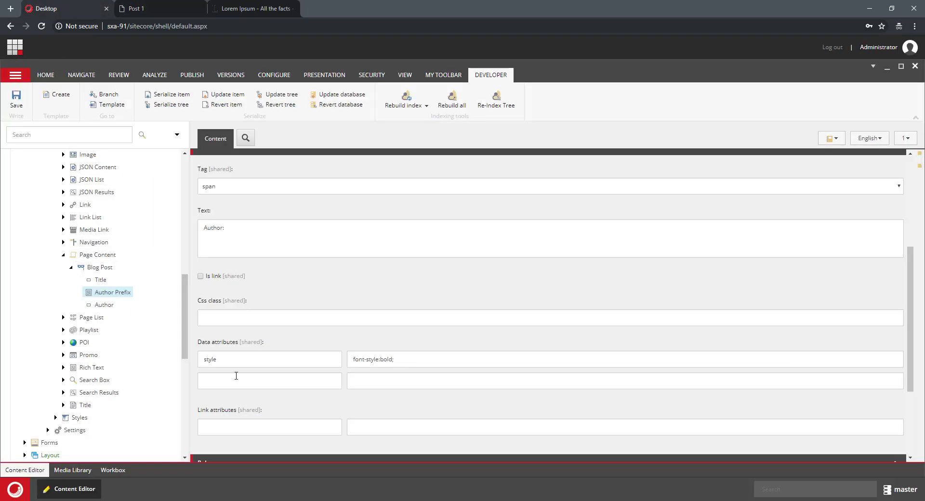
scroll(341, 363, down, 1)
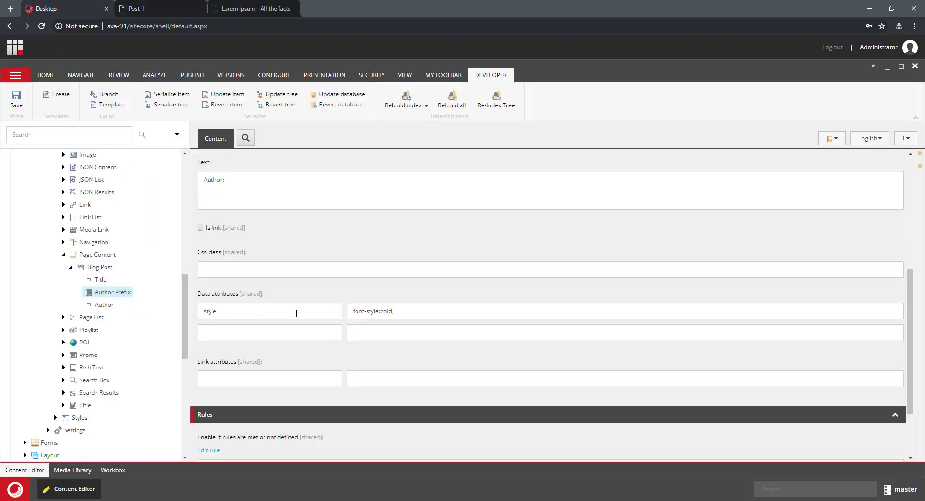
scroll(250, 287, up, 3)
scroll(281, 305, down, 2)
click(150, 10)
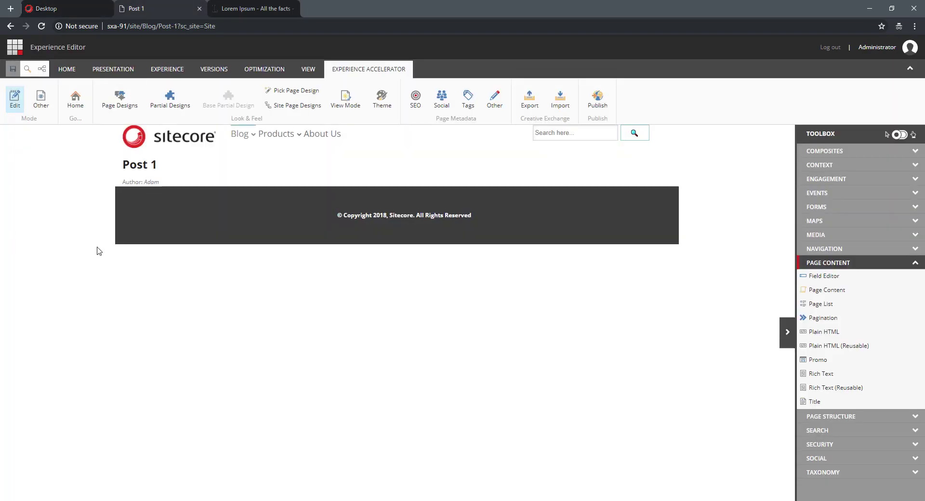
- Inspect the markup of the Author: label and the Author field in DevTools, then return to Content Editor
key(F12)
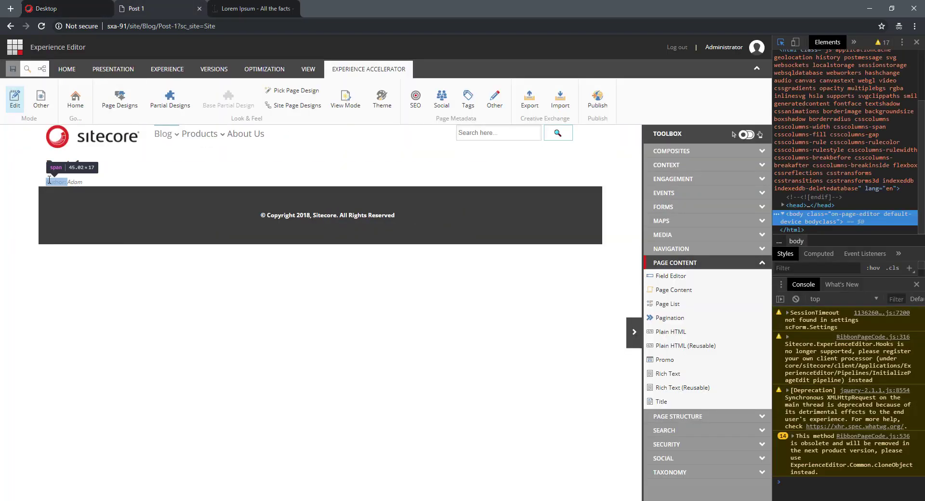
click(49, 180)
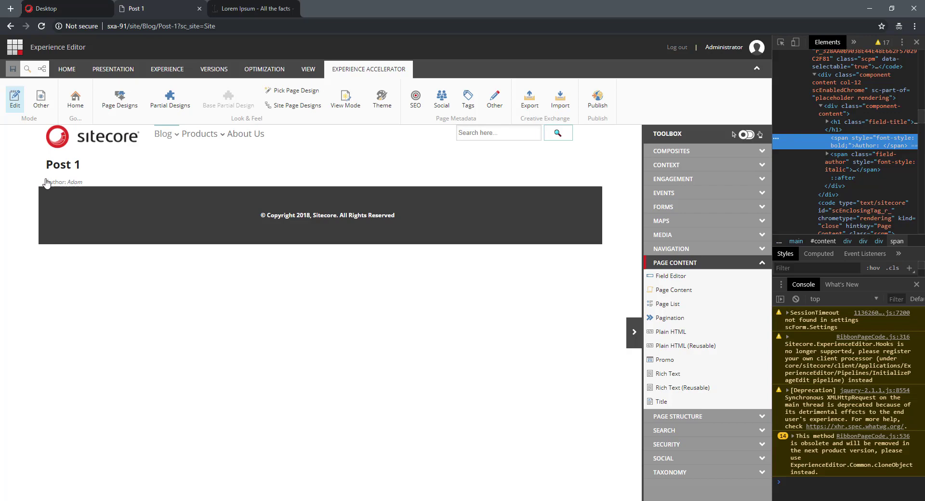
click(76, 181)
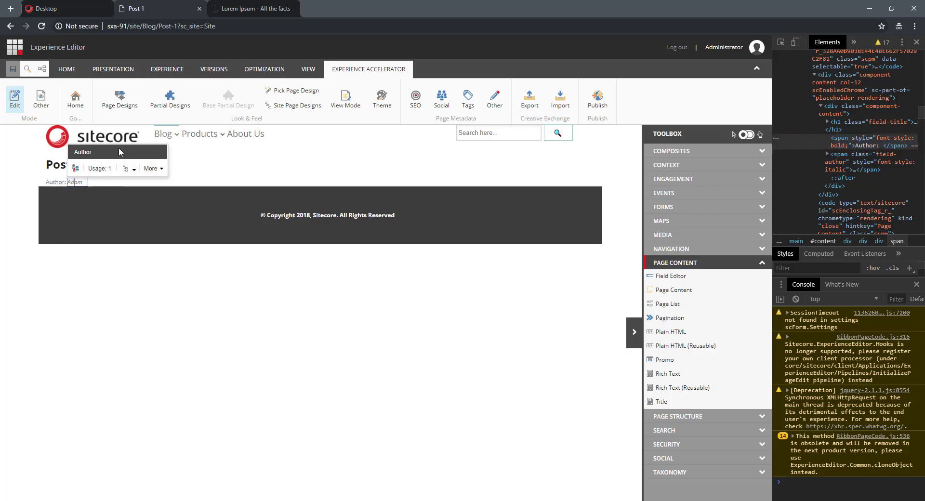
click(79, 6)
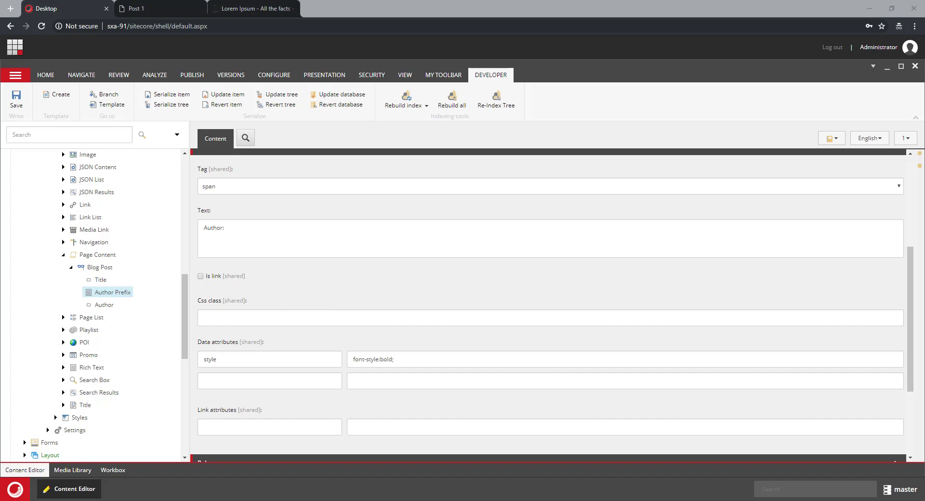
- Review the Blog Post template's fields; a plain field insert on the variant is started and cancelled
scroll(165, 313, down, 10)
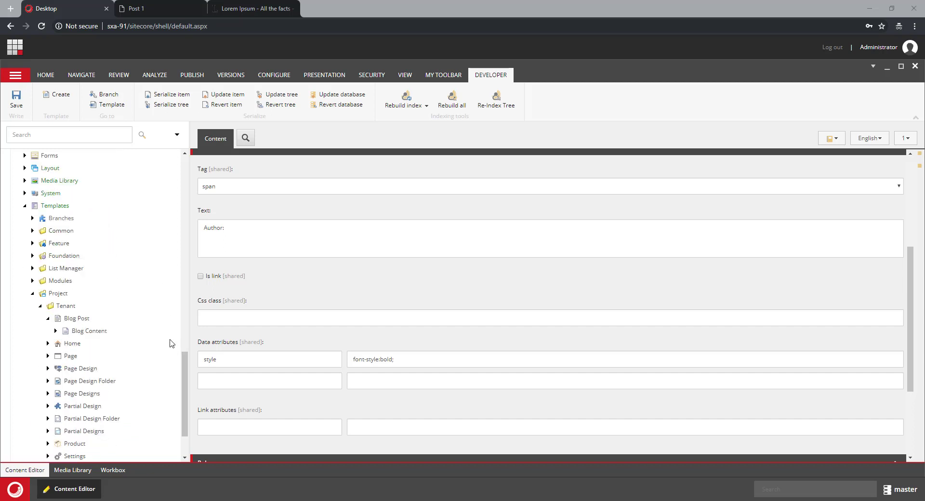
click(76, 268)
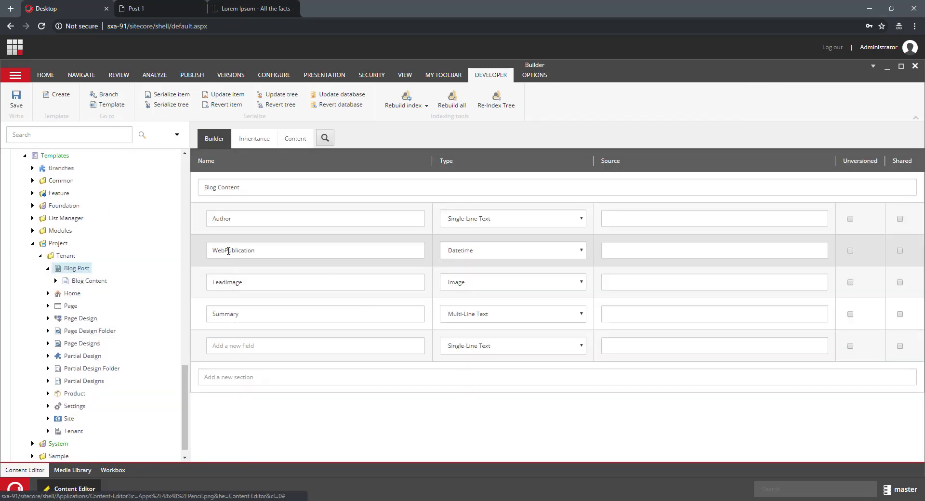
scroll(135, 273, up, 10)
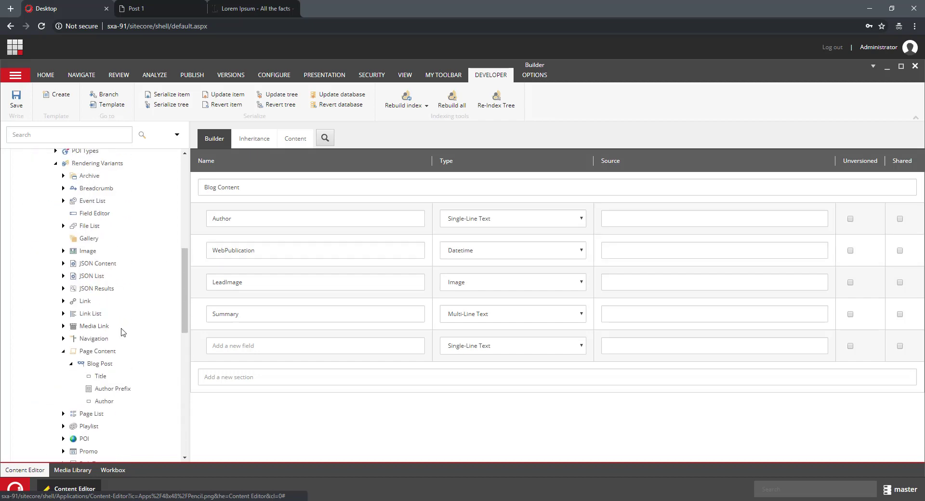
right_click(108, 364)
mouse_move(189, 323)
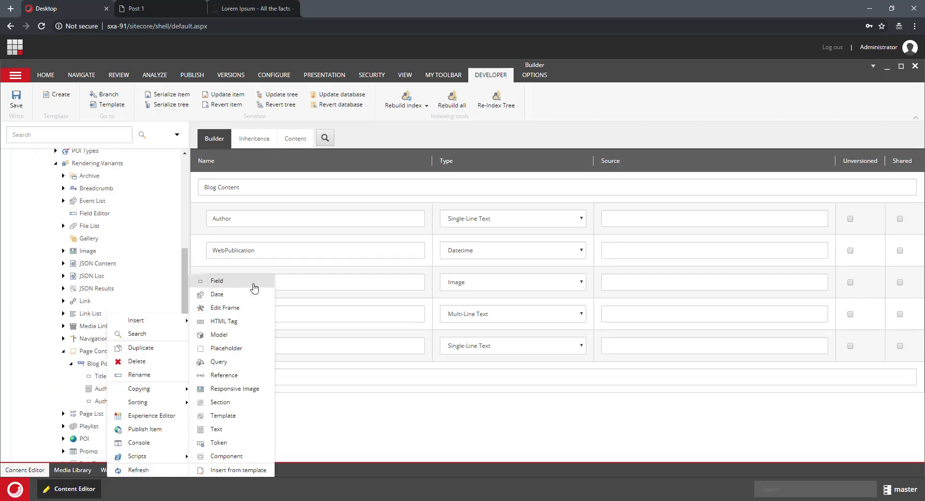
click(253, 284)
click(532, 309)
- Insert a date item named WebPublication into the Blog Post variant
right_click(104, 364)
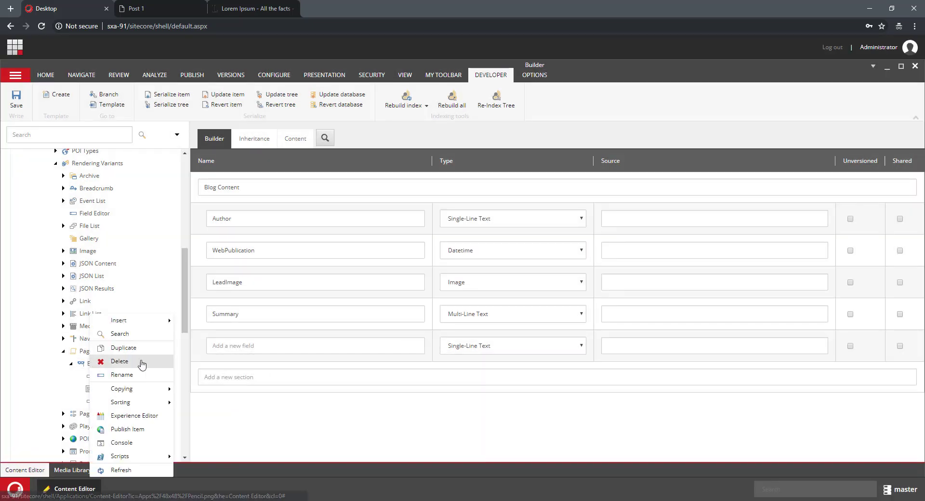
mouse_move(165, 321)
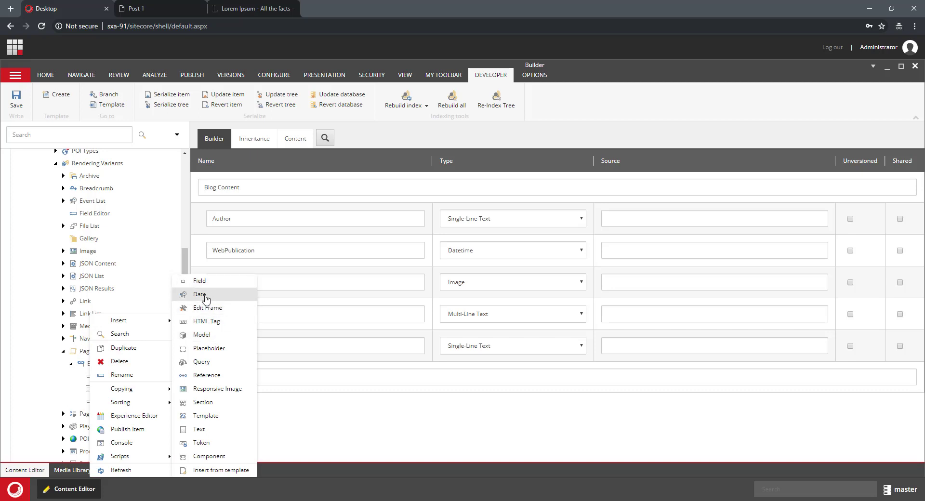
click(206, 299)
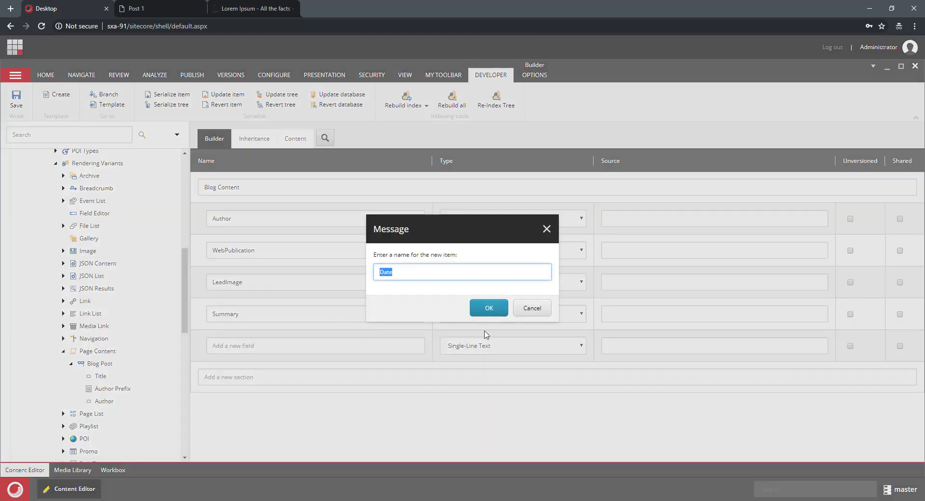
text(WebPublication)
click(484, 309)
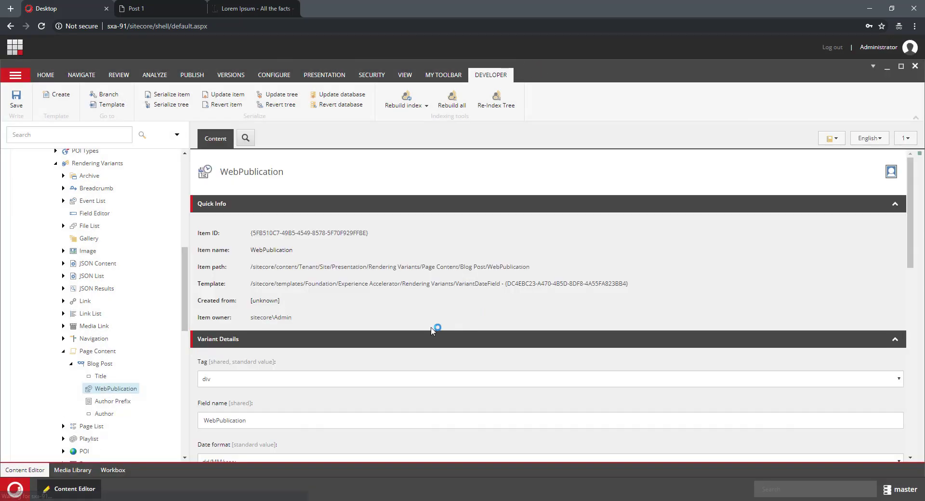
- Move WebPublication after Author and set its tag to span
scroll(123, 328, down, 2)
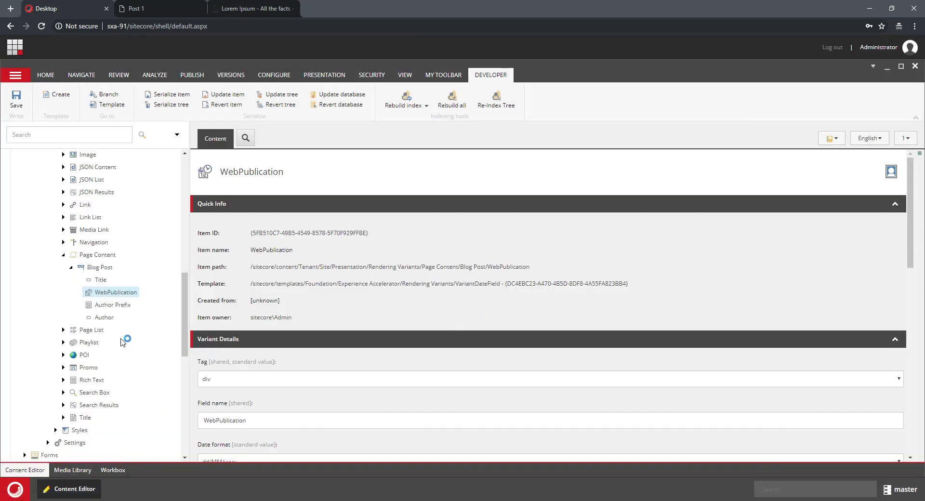
drag(119, 296, 101, 325)
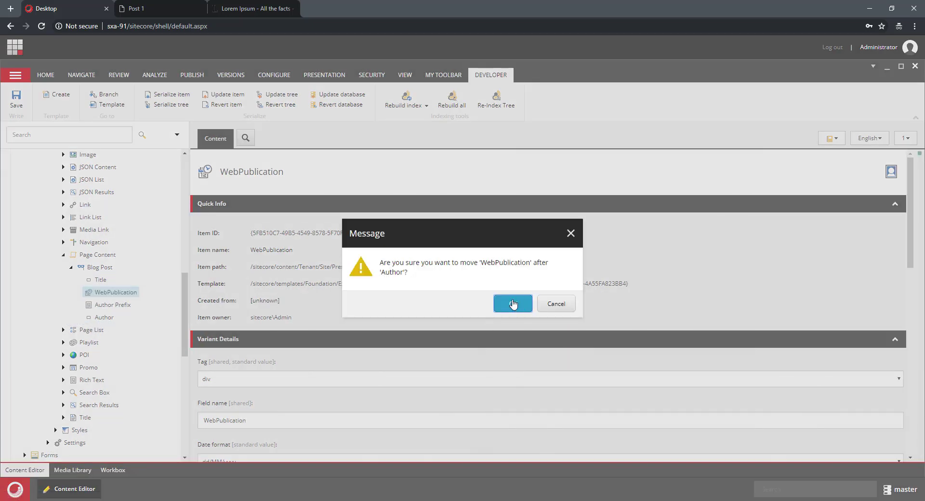
key(Return)
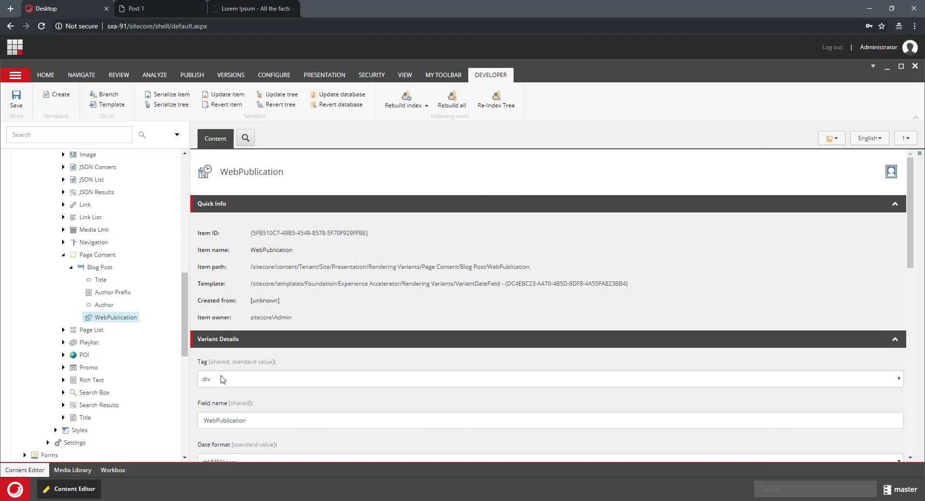
click(222, 380)
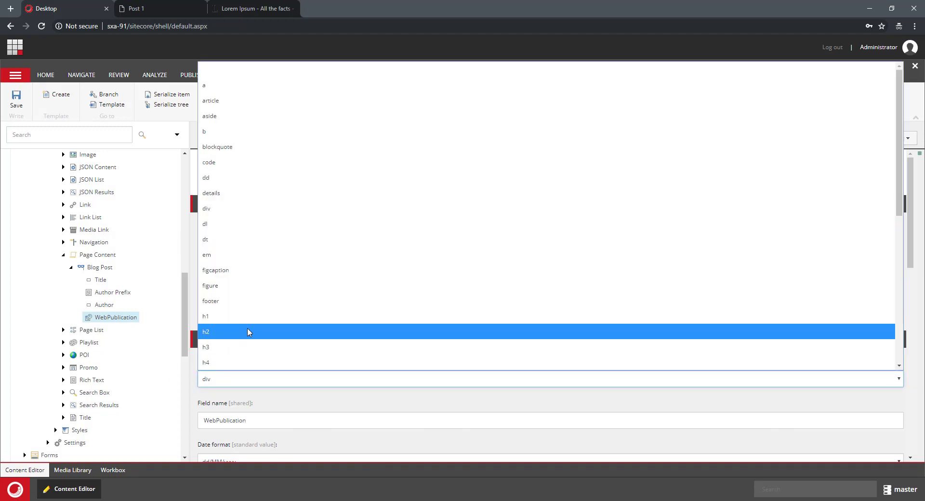
scroll(275, 270, down, 5)
click(269, 274)
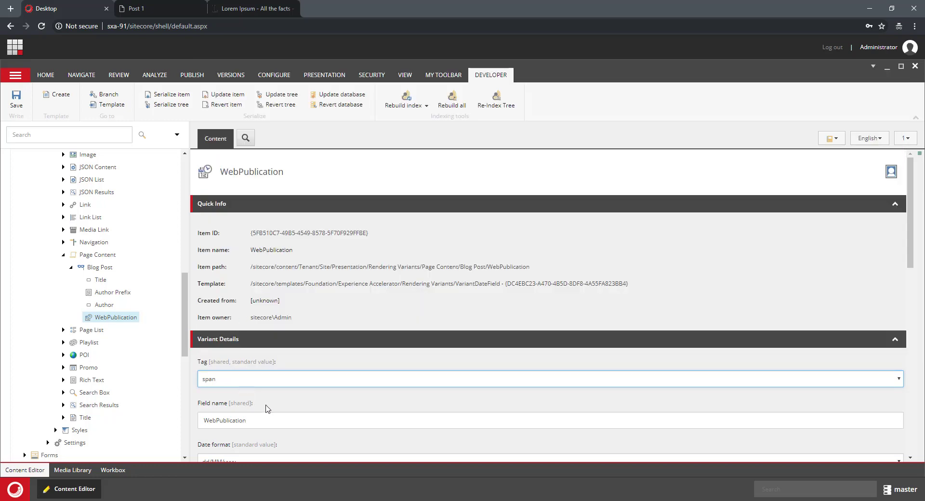
- Give WebPublication date format dddd, MMMM dd, yyyy and a style float:right data attribute, then save
scroll(268, 409, down, 3)
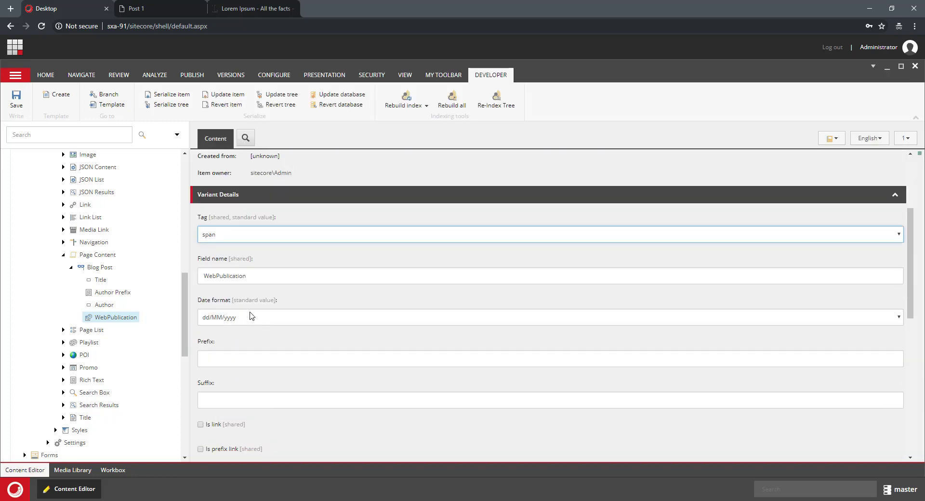
click(232, 319)
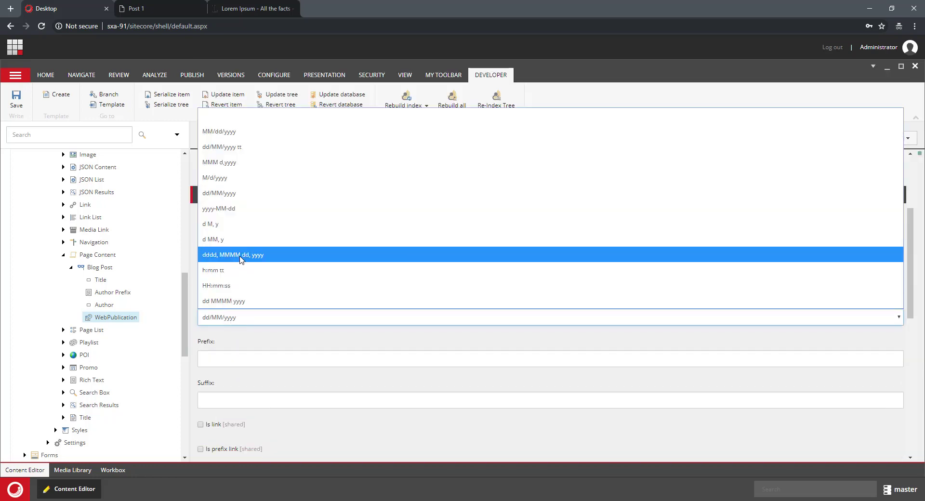
click(242, 260)
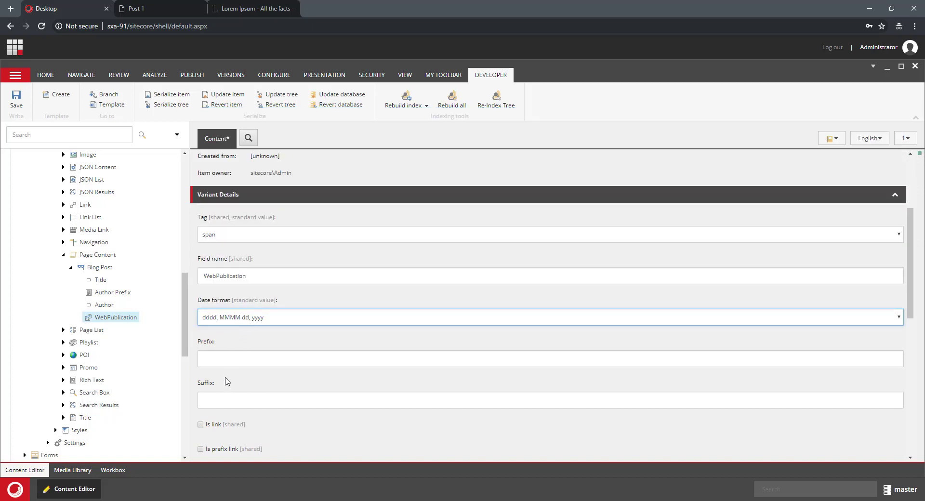
scroll(230, 383, down, 5)
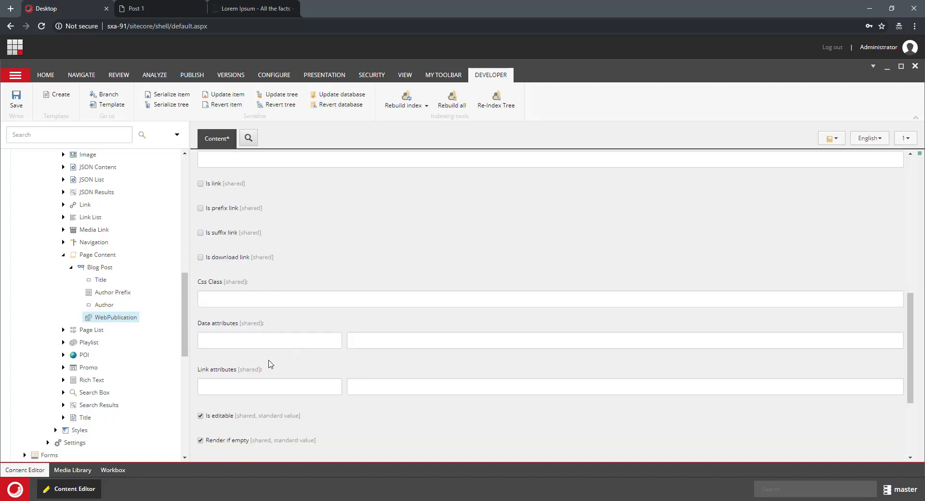
click(238, 344)
key(Tab)
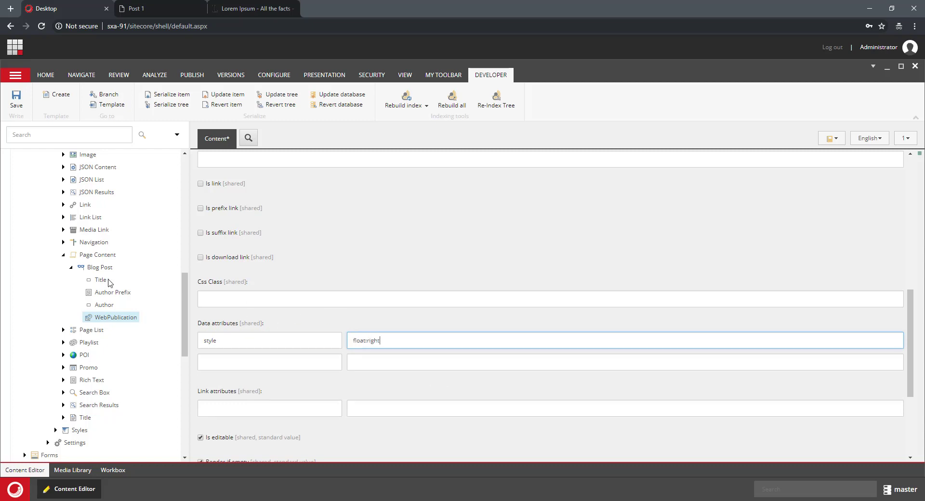
click(16, 98)
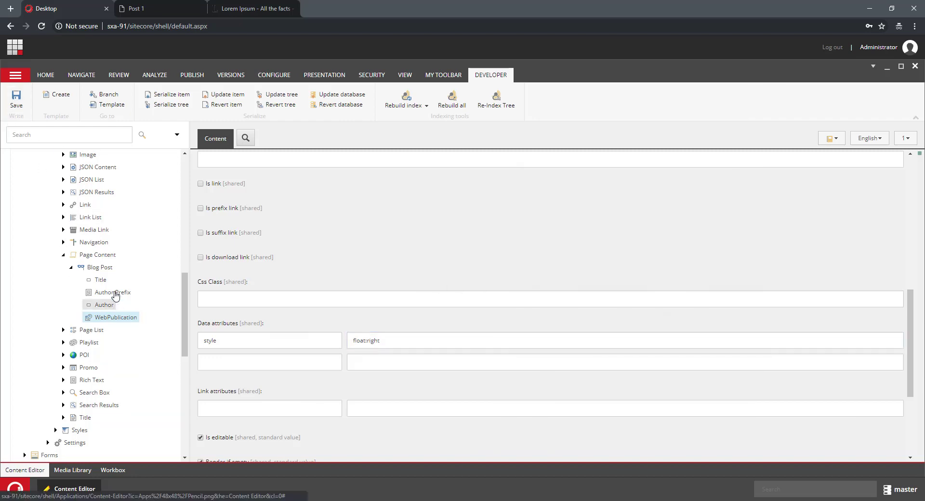
- Reload Post 1 to show Sunday, September 09, 2018 at the right of the author line
click(152, 9)
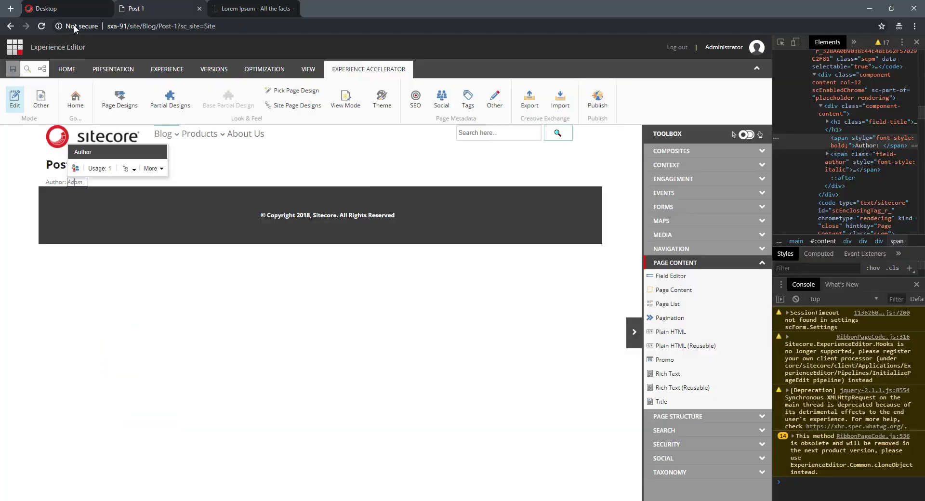
click(43, 26)
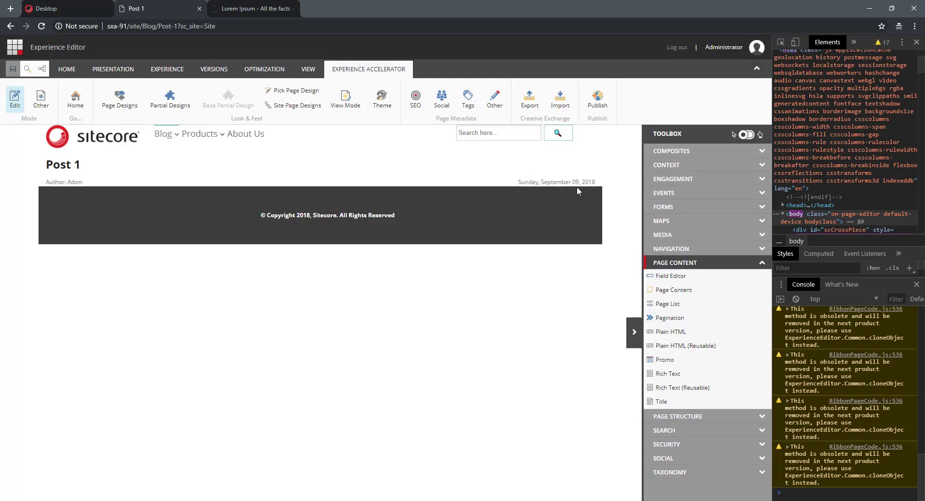
- Change WebPublication's date format to MM/dd/yyyy, save, and reload Post 1 to show 09/09/2018
click(67, 12)
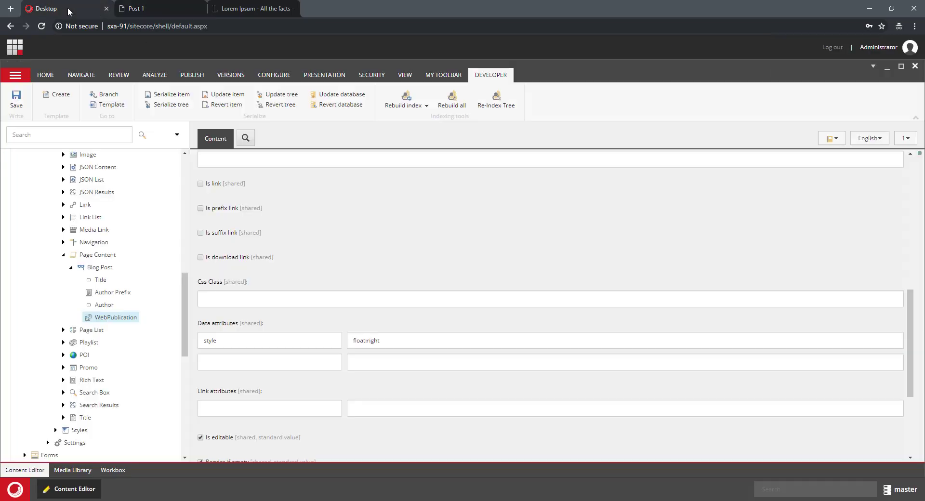
scroll(425, 281, up, 5)
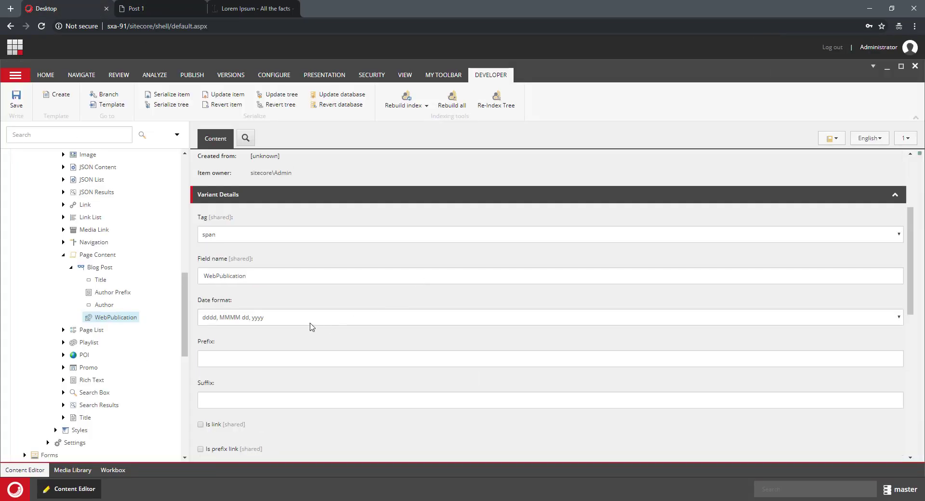
click(310, 319)
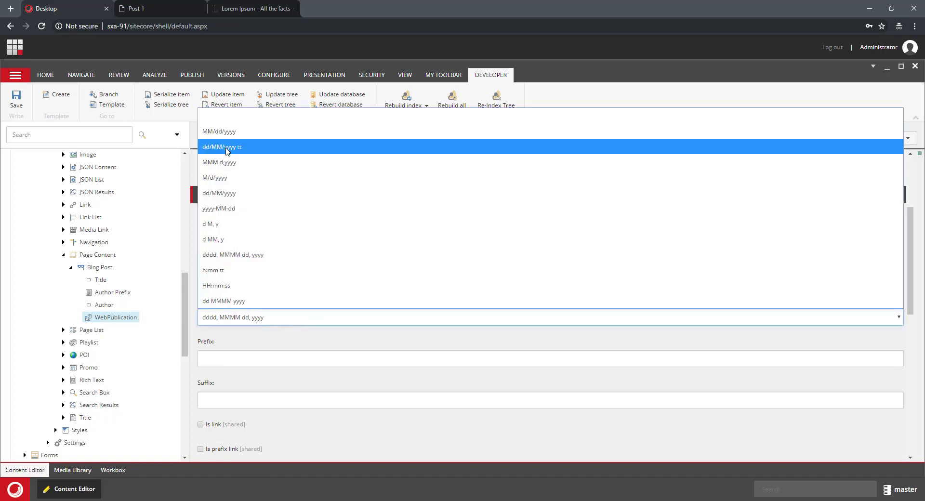
click(251, 136)
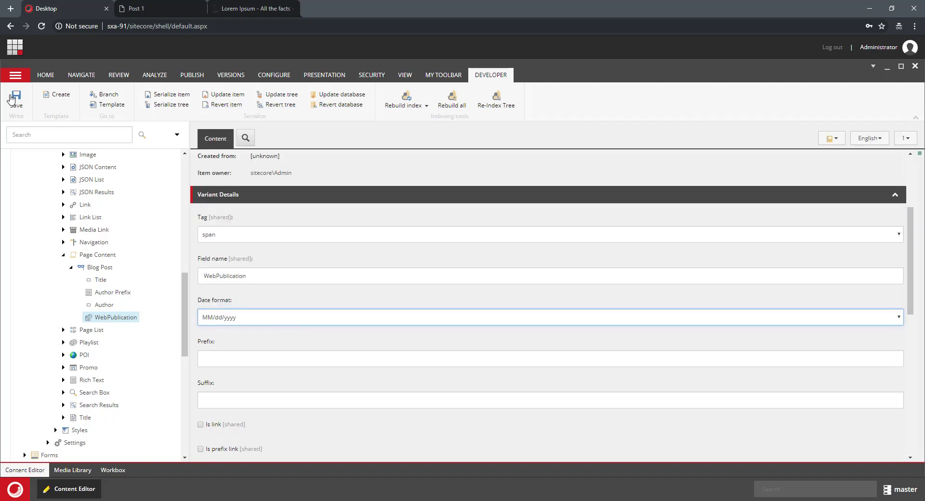
key(ctrl+s)
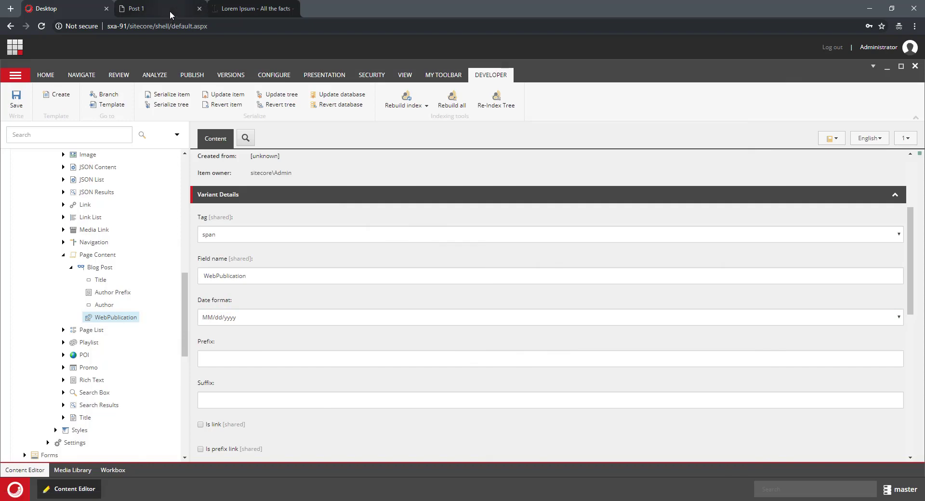
click(170, 14)
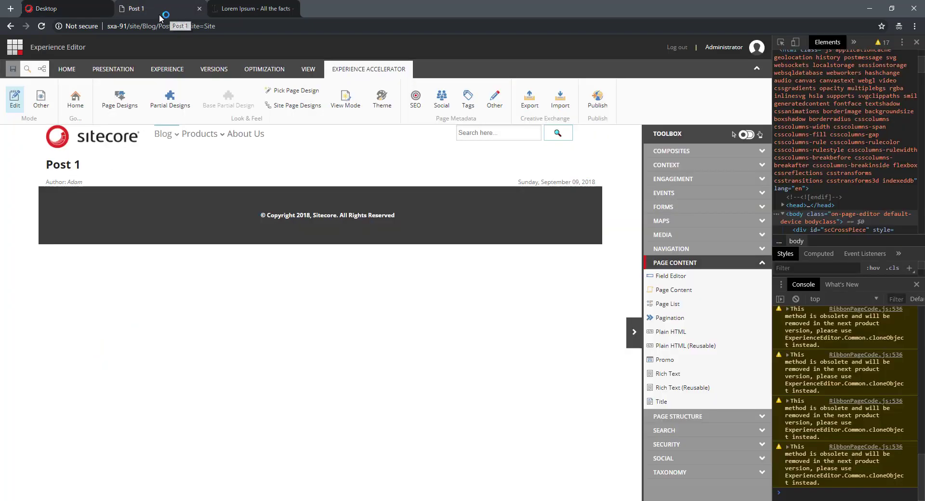
click(43, 27)
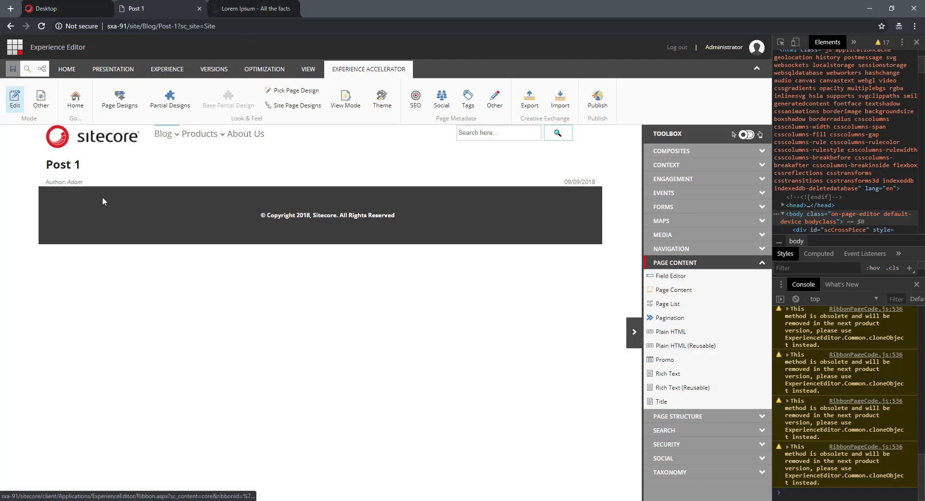
- Insert an HTML Tag item named Dividing Line into the Blog Post variant
click(57, 10)
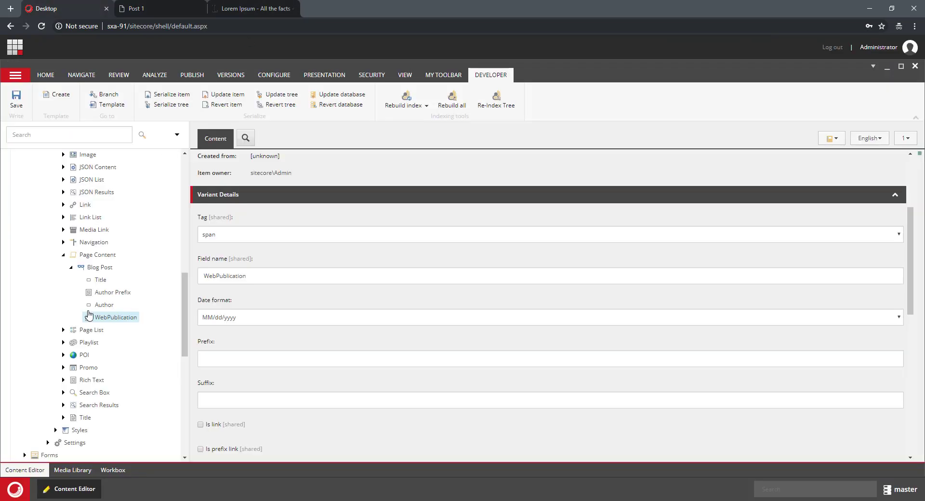
right_click(96, 267)
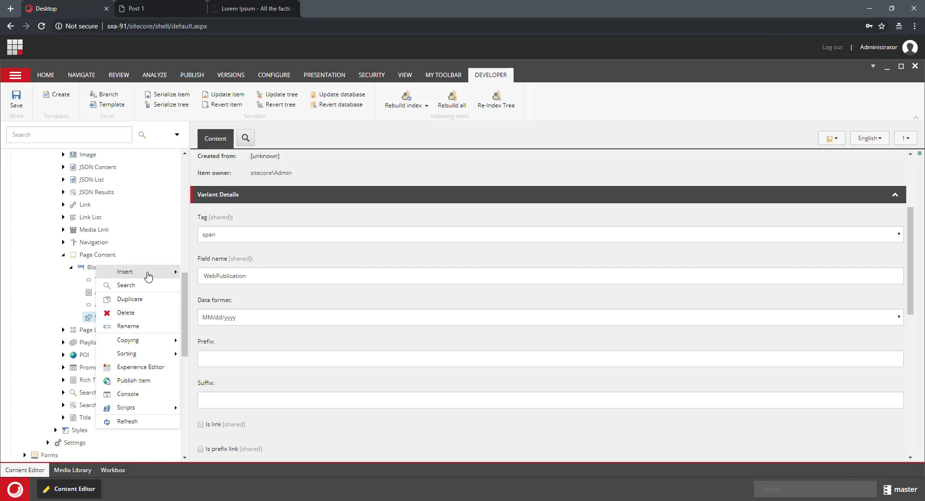
mouse_move(145, 273)
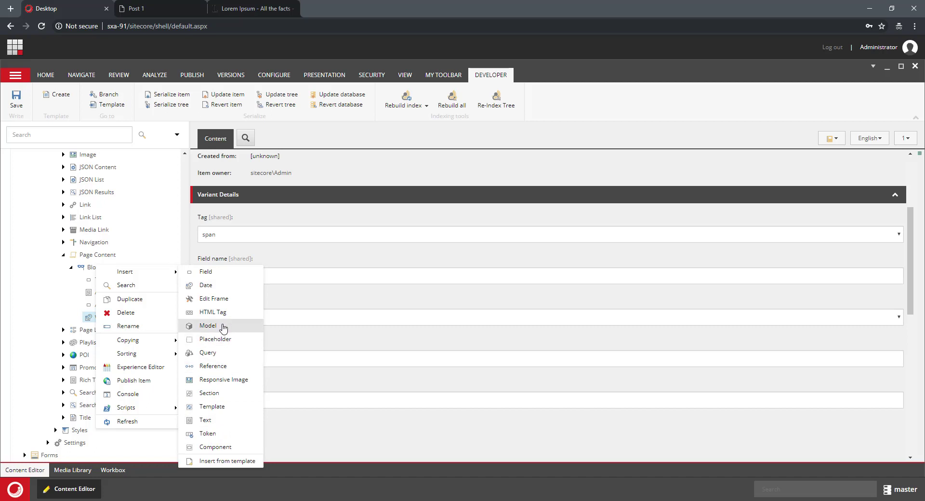
click(218, 313)
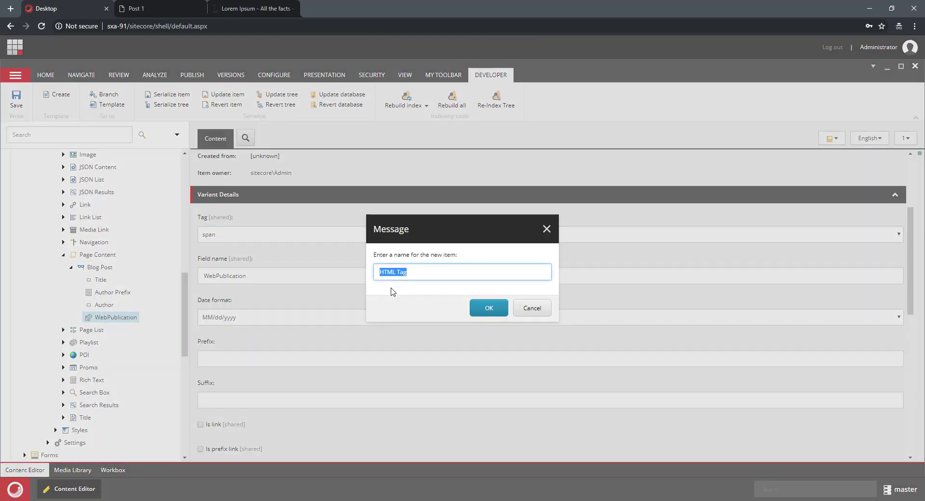
text(Dividing Line)
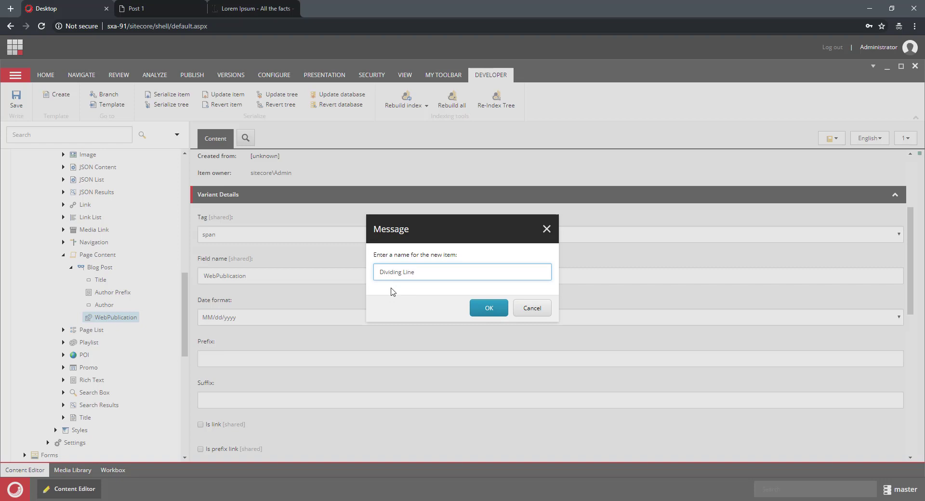
key(Return)
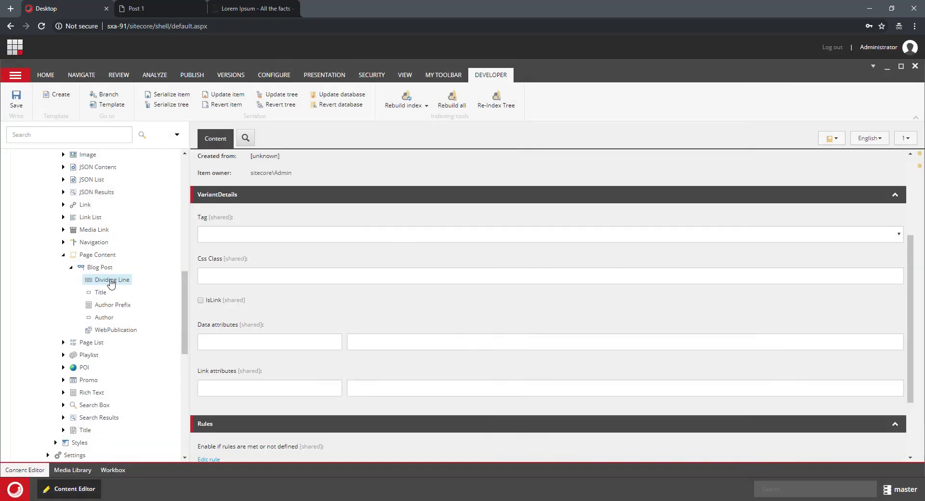
- Move Dividing Line after WebPublication, set its tag to hr, and save
drag(111, 283, 107, 334)
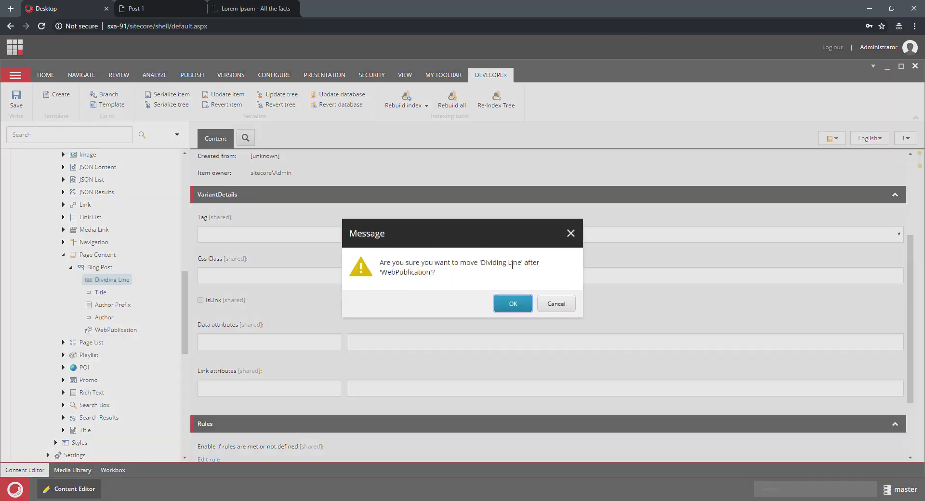
click(513, 305)
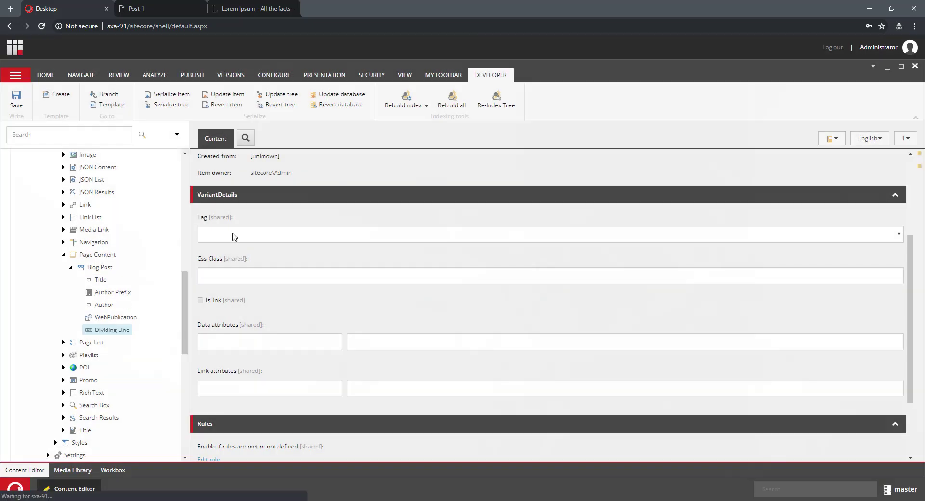
click(233, 236)
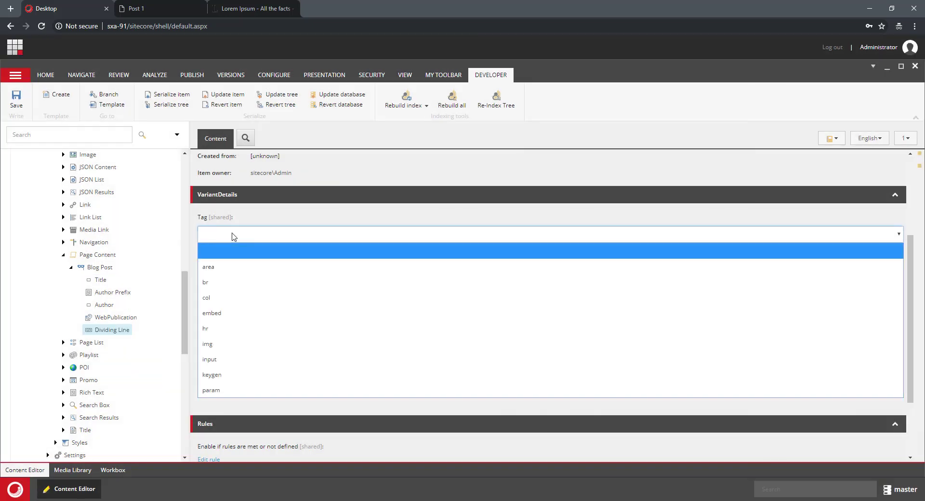
click(233, 328)
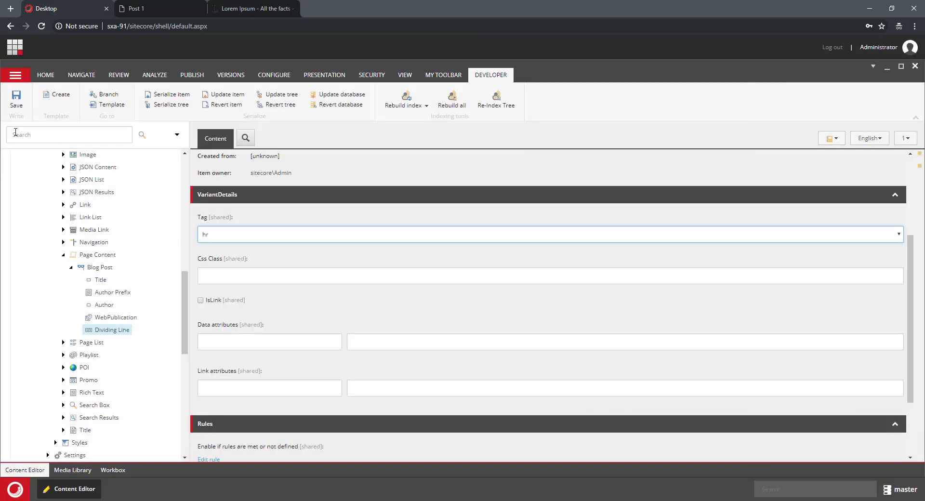
click(16, 102)
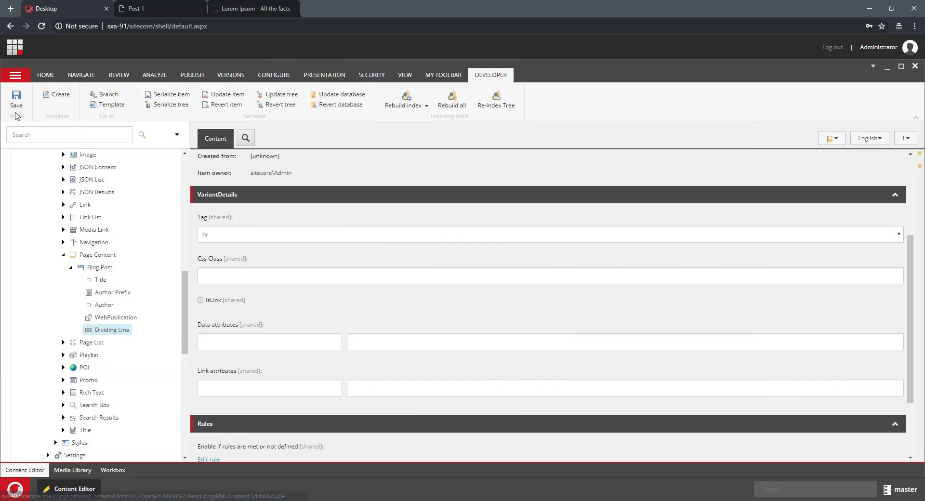
click(152, 9)
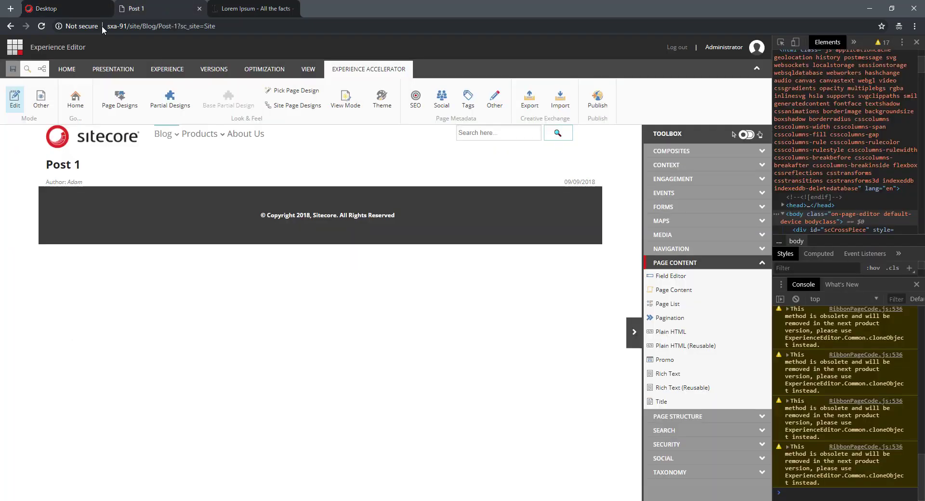
click(42, 27)
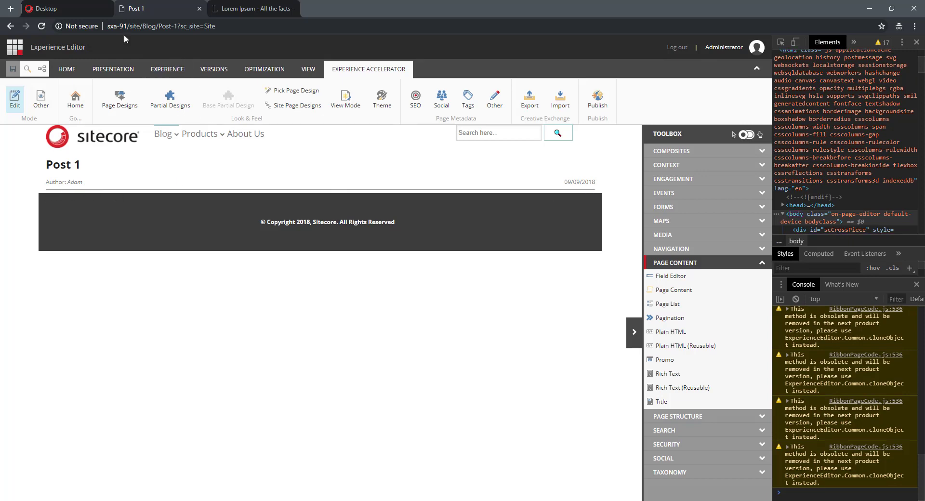
click(65, 4)
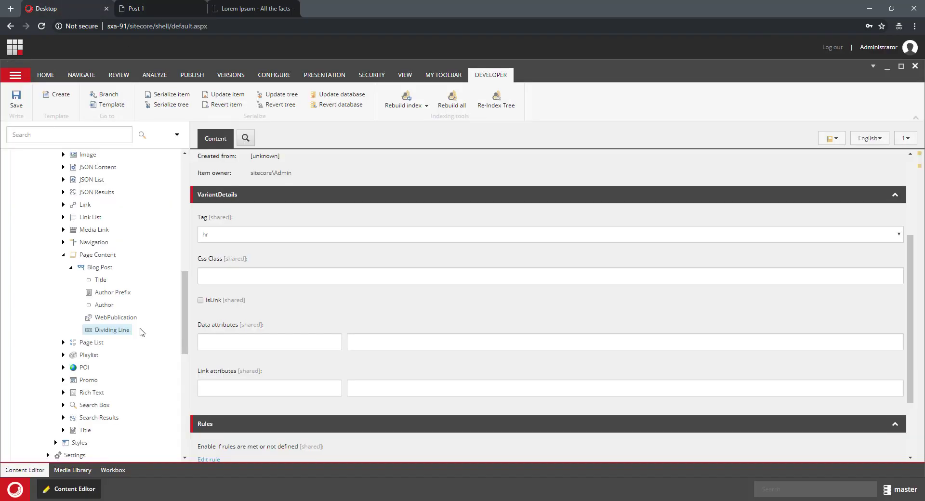
- Review Post 1's fields in the content tree
right_click(93, 270)
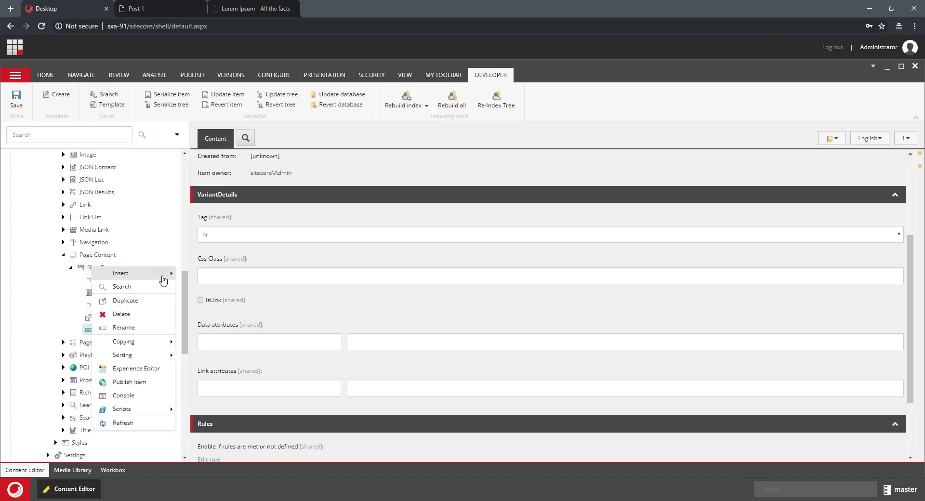
click(151, 233)
scroll(135, 241, up, 15)
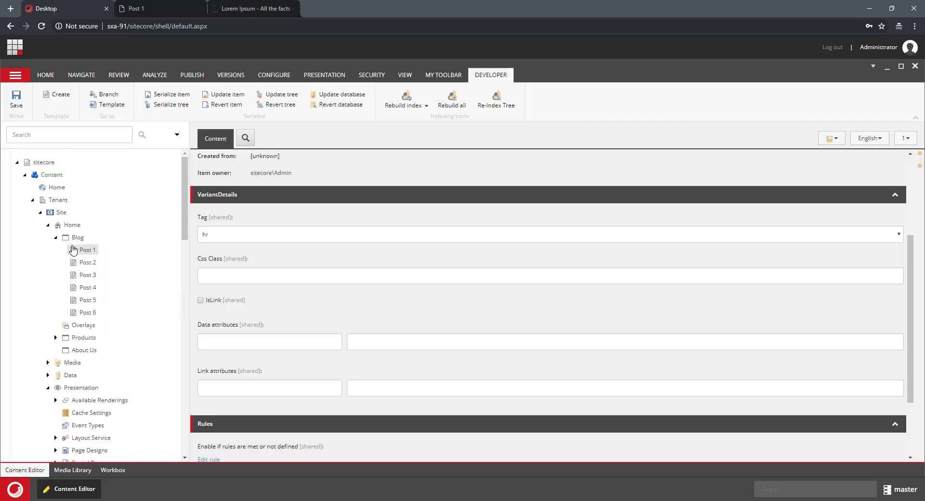
click(86, 250)
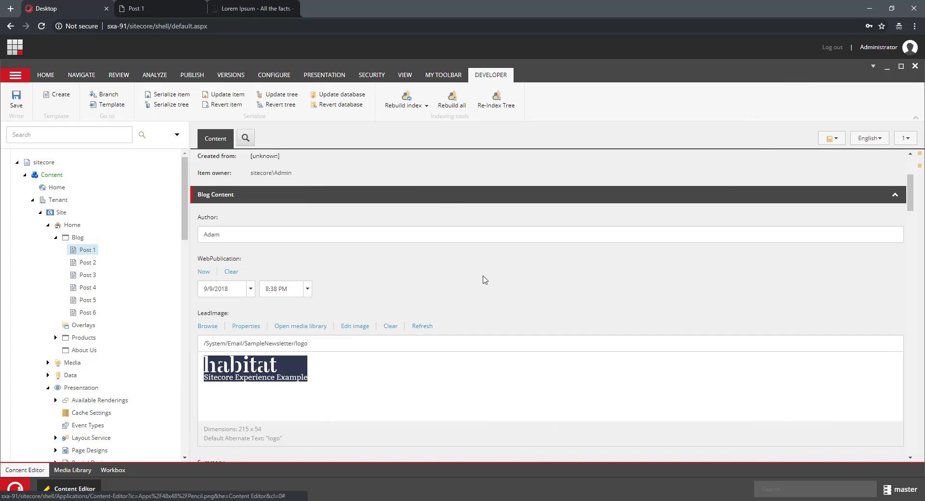
scroll(484, 280, down, 2)
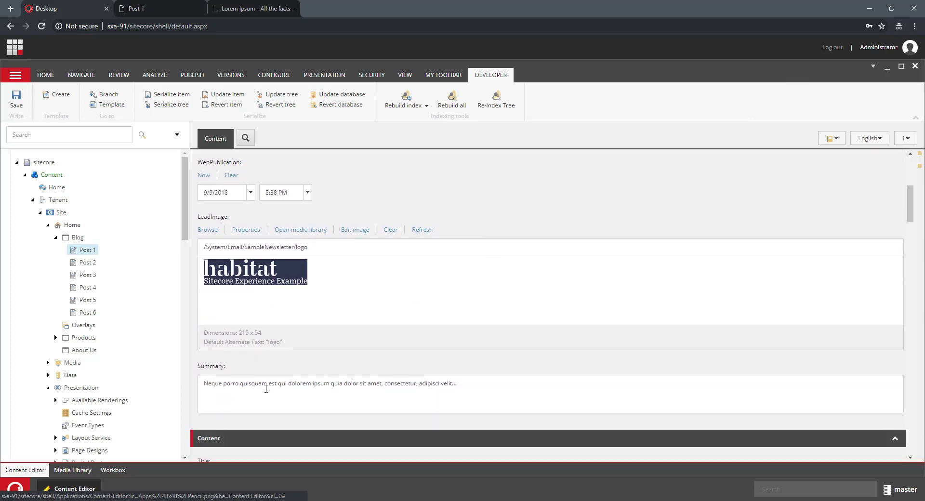
scroll(279, 275, down, 3)
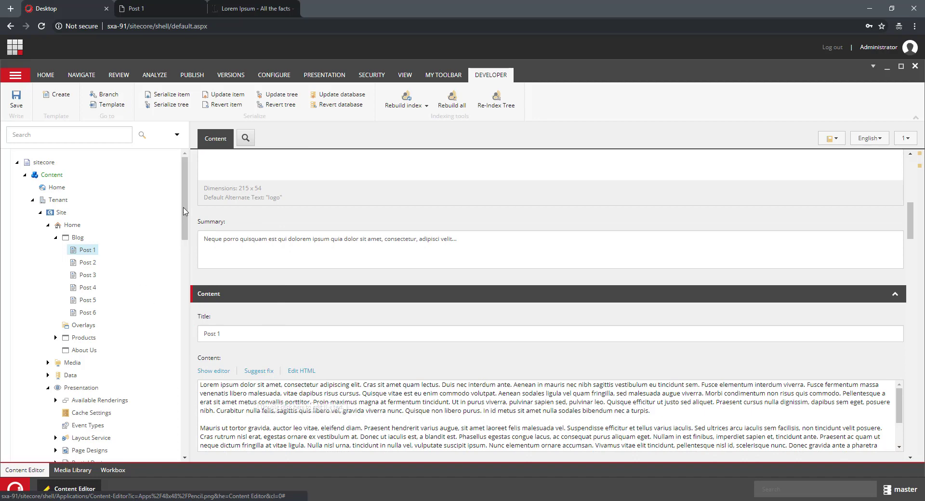
scroll(213, 201, up, 3)
scroll(142, 288, down, 8)
- Insert a field item named Summary into Blog Post and sort it last
right_click(102, 315)
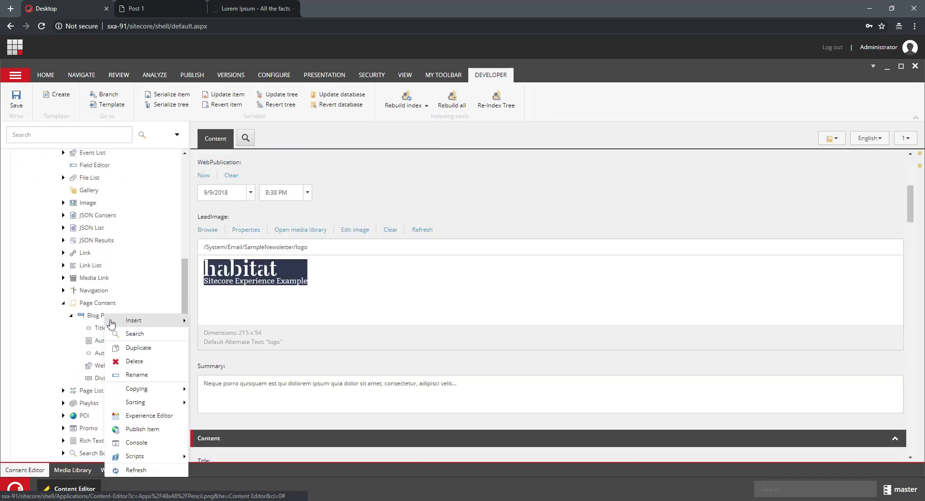
mouse_move(145, 320)
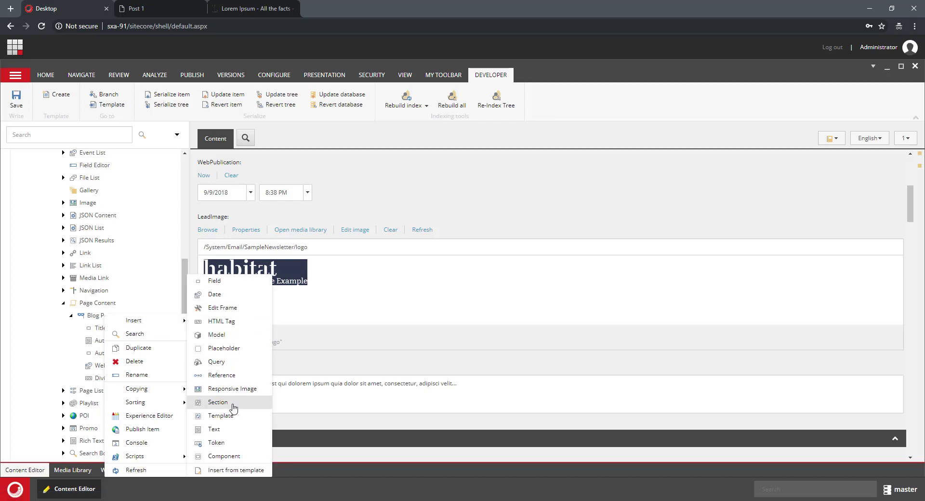
click(235, 285)
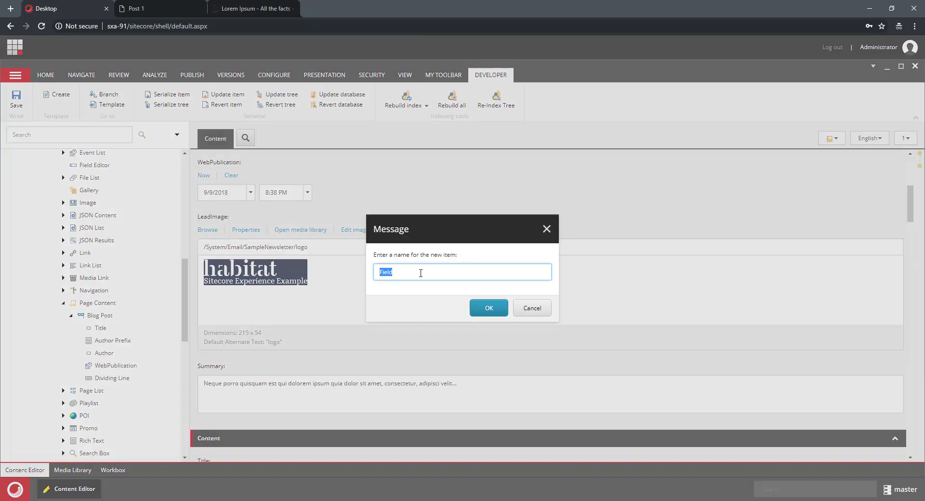
text(Summary)
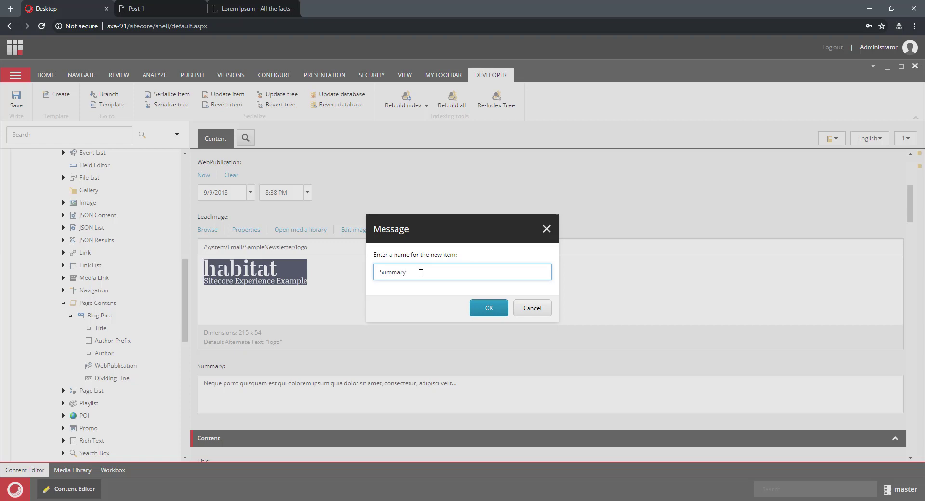
key(Return)
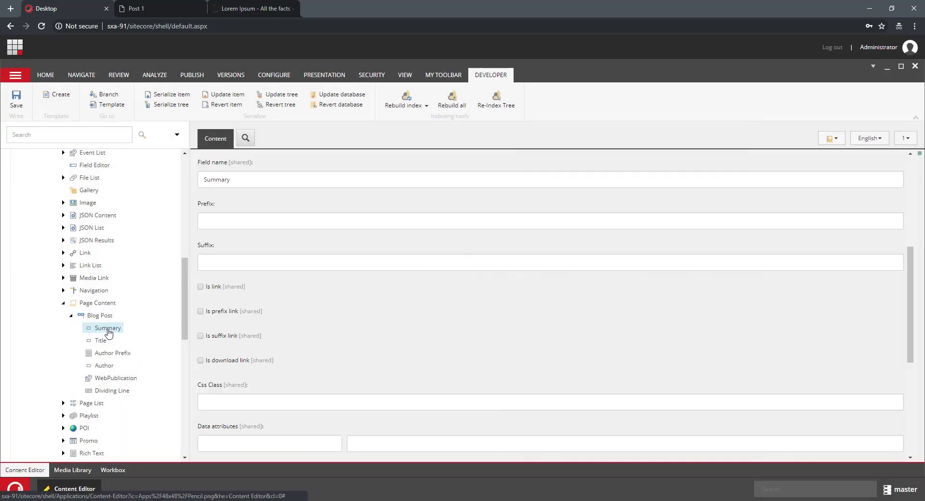
drag(109, 333, 107, 399)
drag(107, 400, 98, 332)
right_click(98, 332)
mouse_move(154, 402)
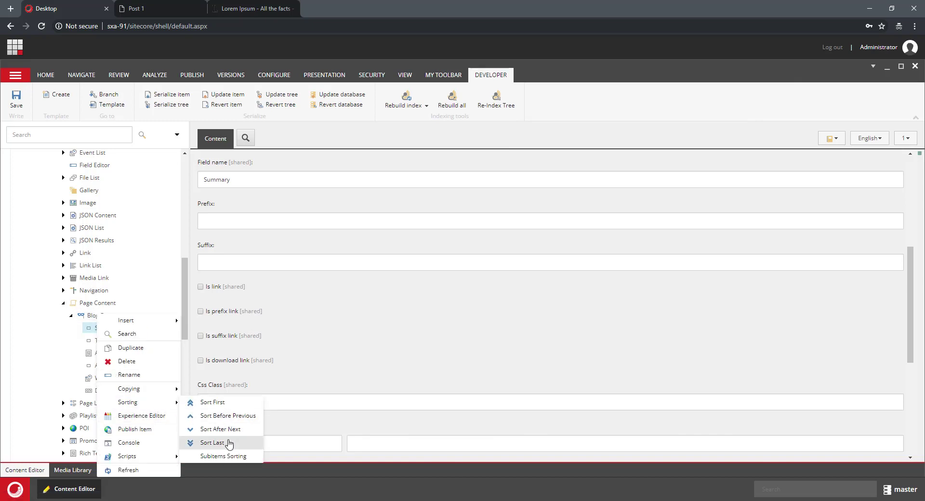
click(212, 442)
- Set the Summary item's tag to h4 and save
scroll(279, 271, up, 1)
scroll(278, 270, up, 2)
click(257, 288)
scroll(250, 244, down, 2)
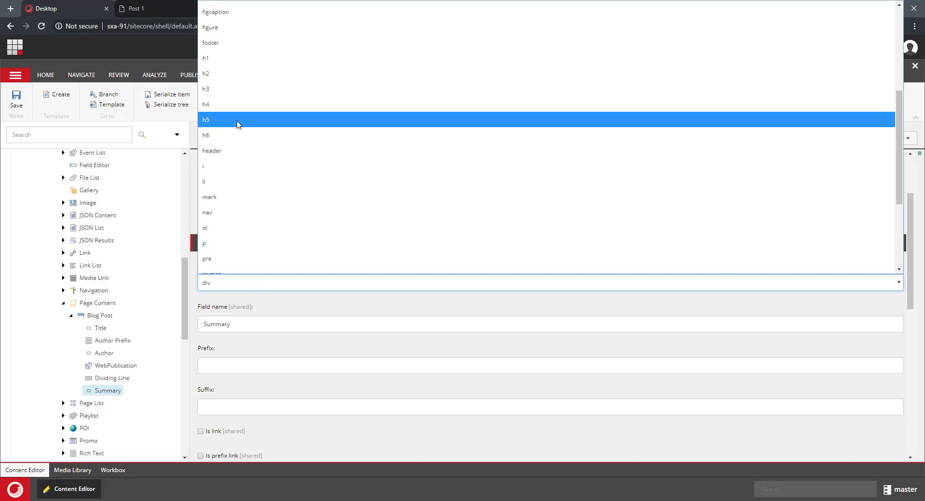
click(235, 109)
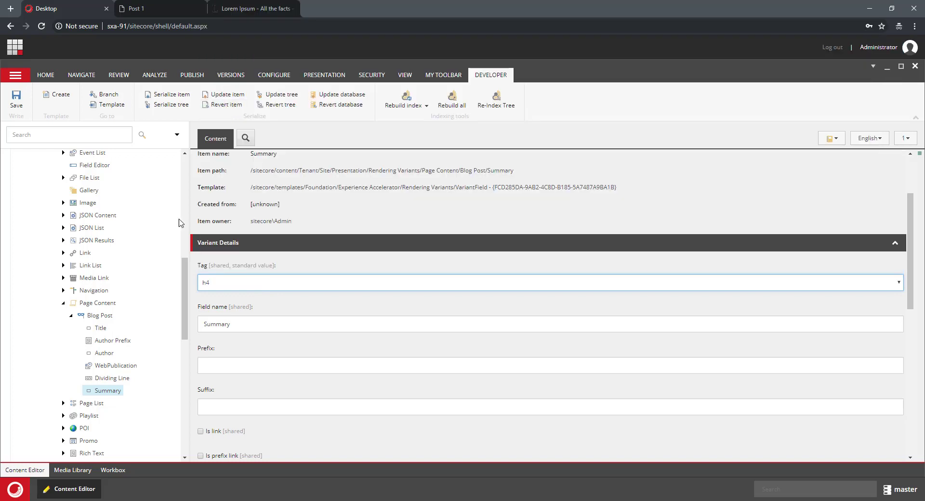
click(18, 101)
- Reload the site and reopen the Post 1 blog page from the home page
click(160, 8)
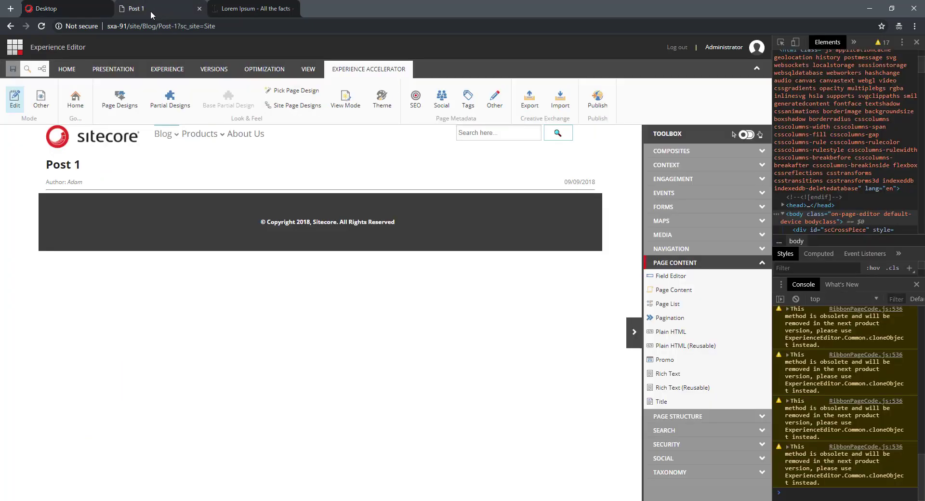
click(42, 28)
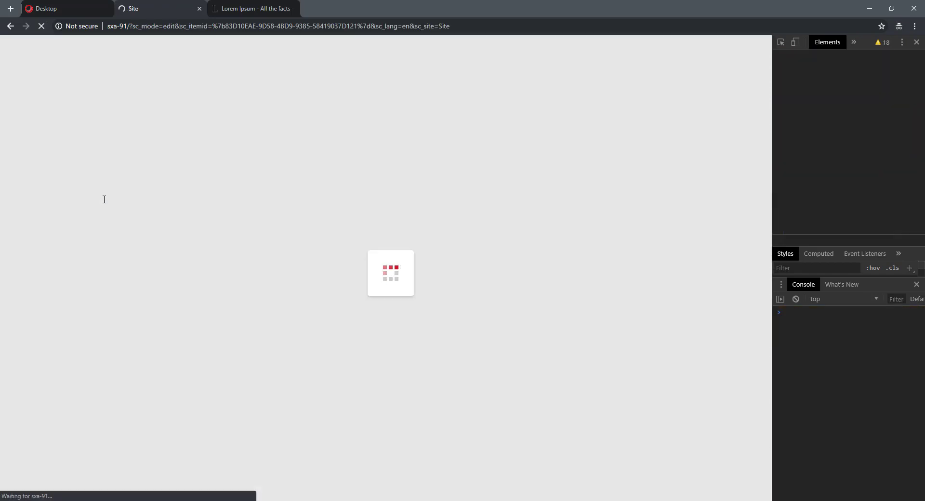
click(103, 200)
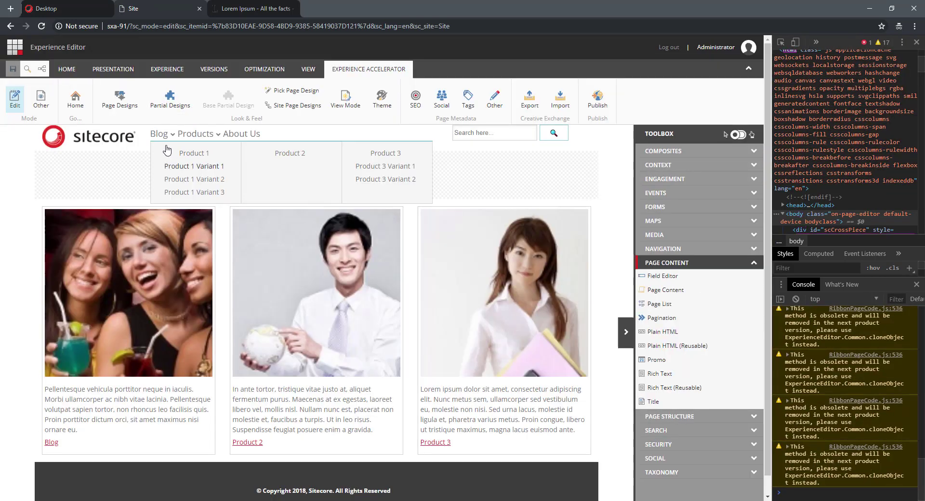
mouse_move(164, 135)
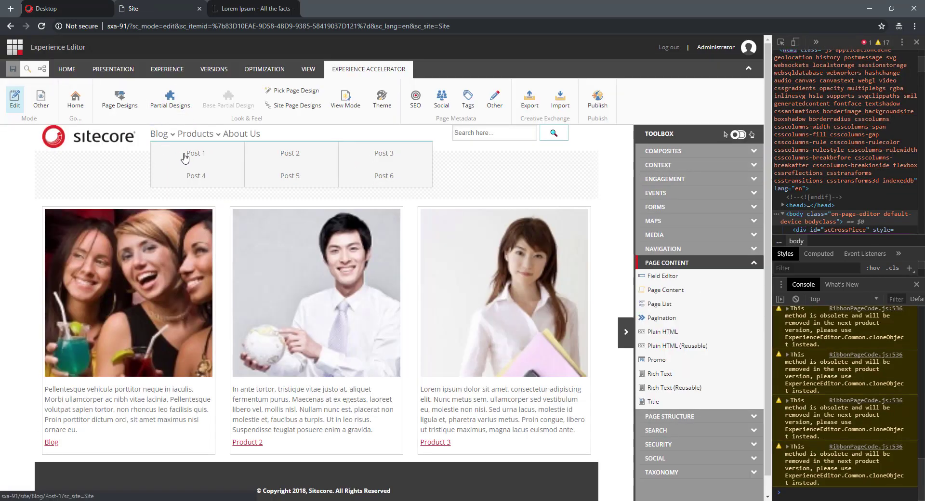
click(186, 155)
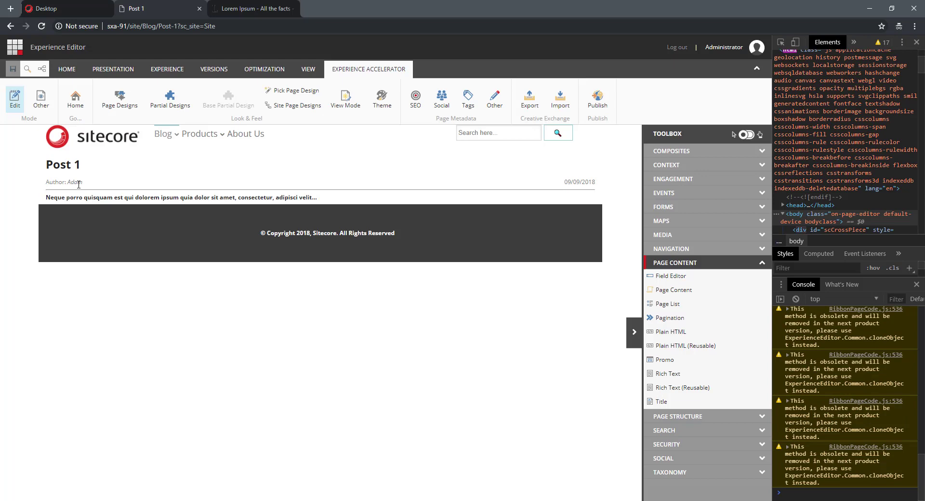
- Inspect the Post 1 summary's h4 markup in DevTools, then return to Content Editor
click(84, 197)
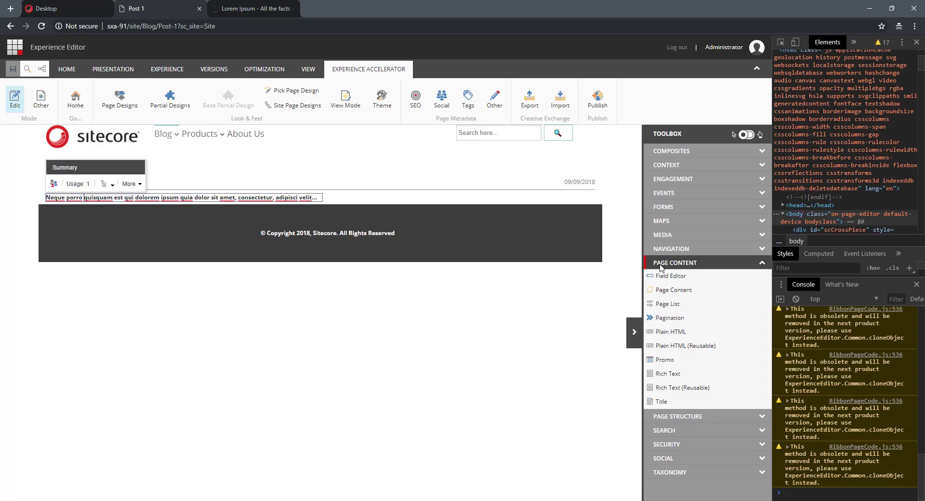
key(ctrl+shift+c)
click(367, 202)
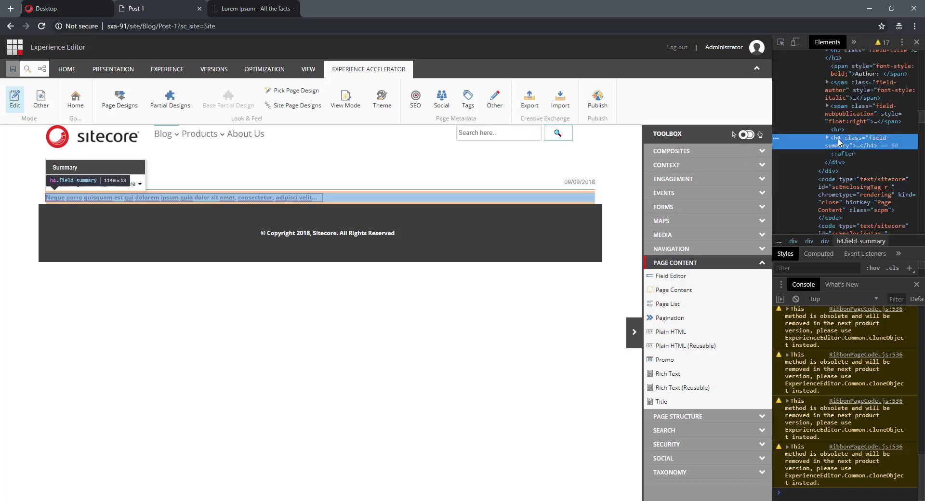
click(66, 7)
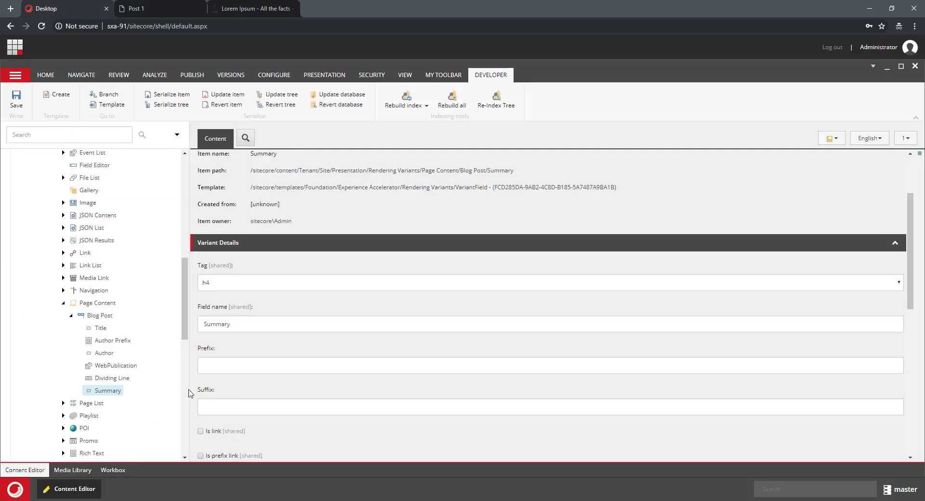
- Add a LeadImage field item to the Blog Post variant and sort it last
right_click(99, 314)
mouse_move(176, 325)
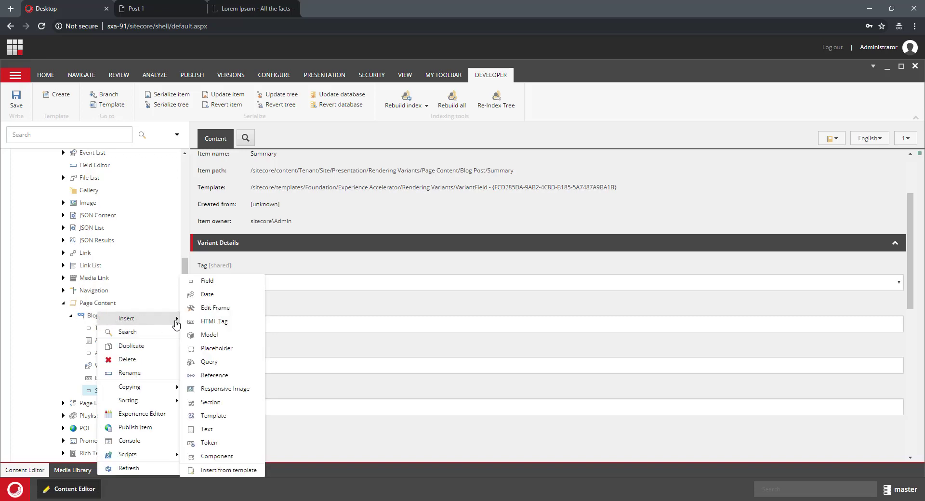
click(231, 281)
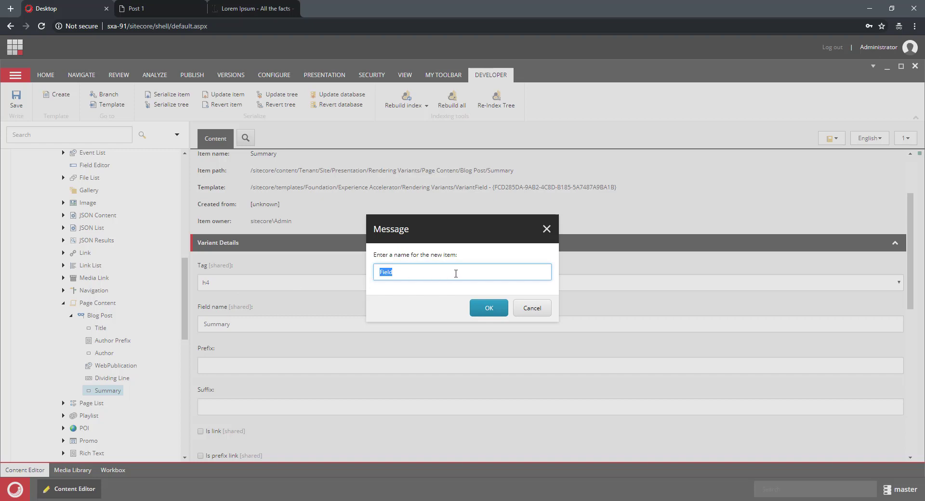
text(LeadImage)
key(Return)
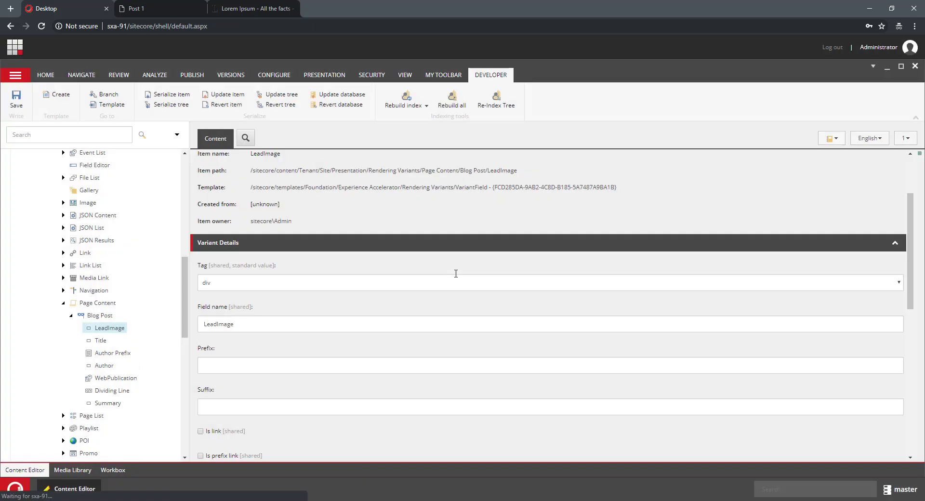
right_click(110, 328)
mouse_move(166, 404)
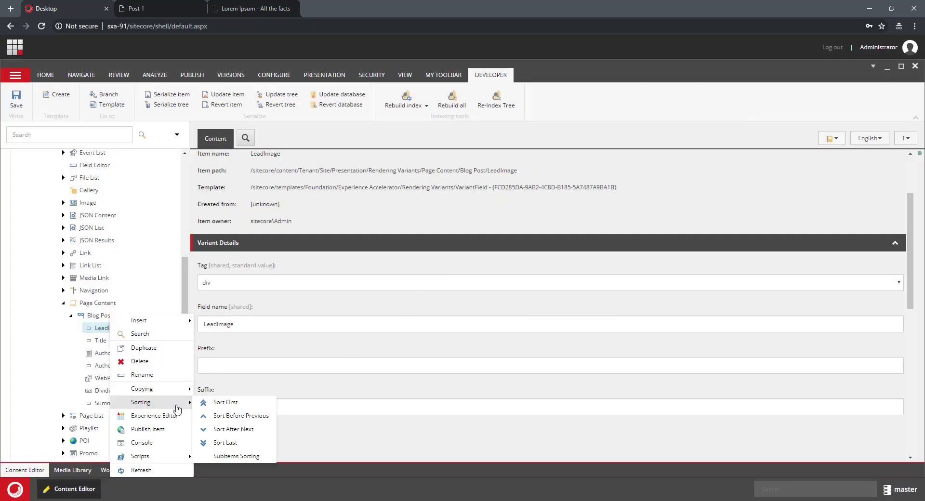
click(247, 446)
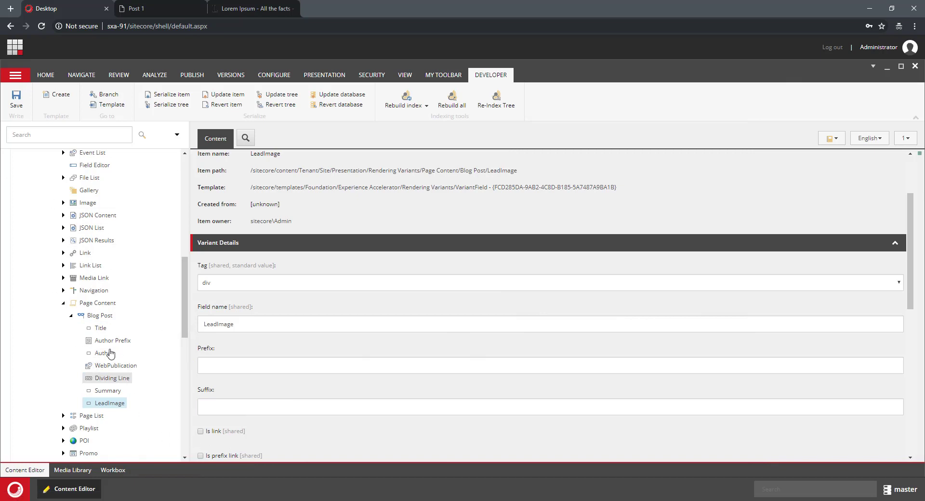
- Add a Content field item to Blog Post, sort it last, and save the variant
right_click(97, 315)
mouse_move(168, 319)
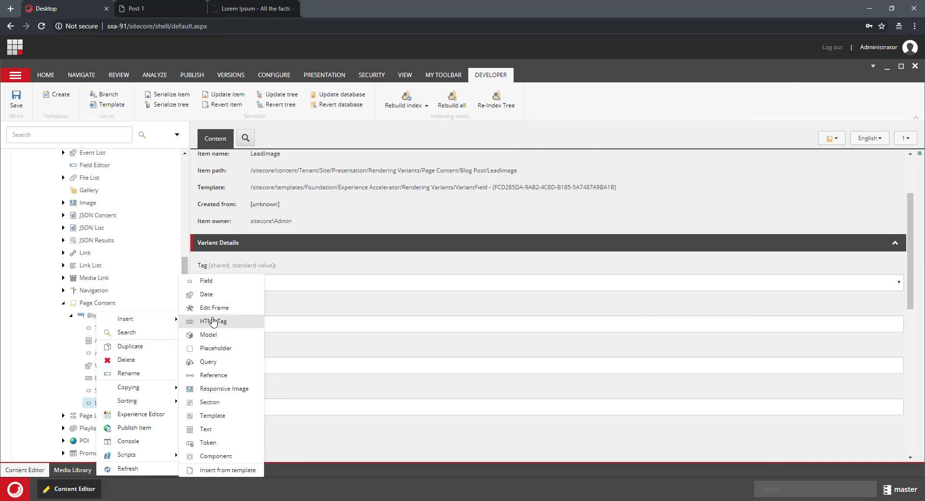
click(236, 281)
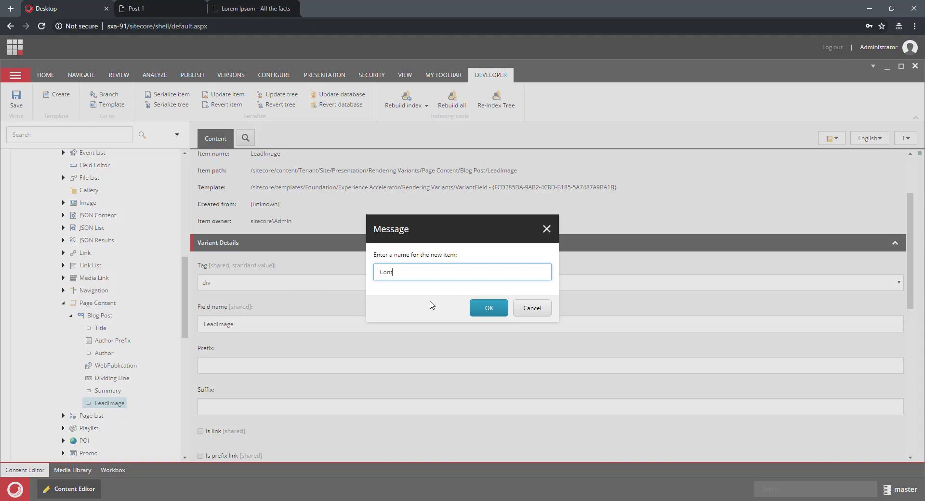
click(487, 309)
right_click(105, 330)
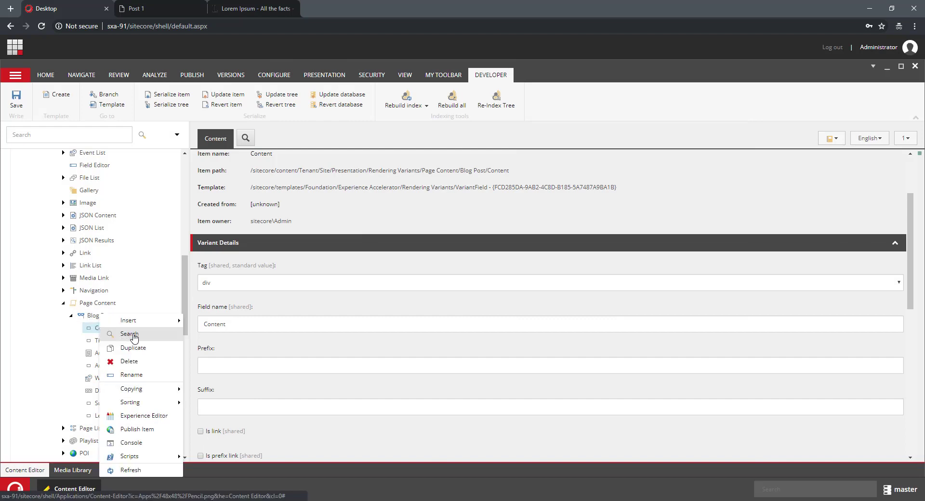
mouse_move(173, 403)
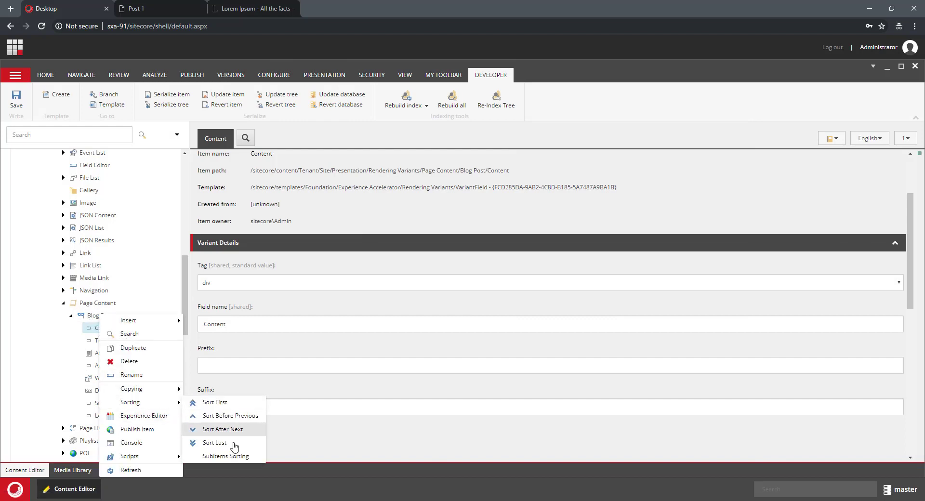
click(214, 442)
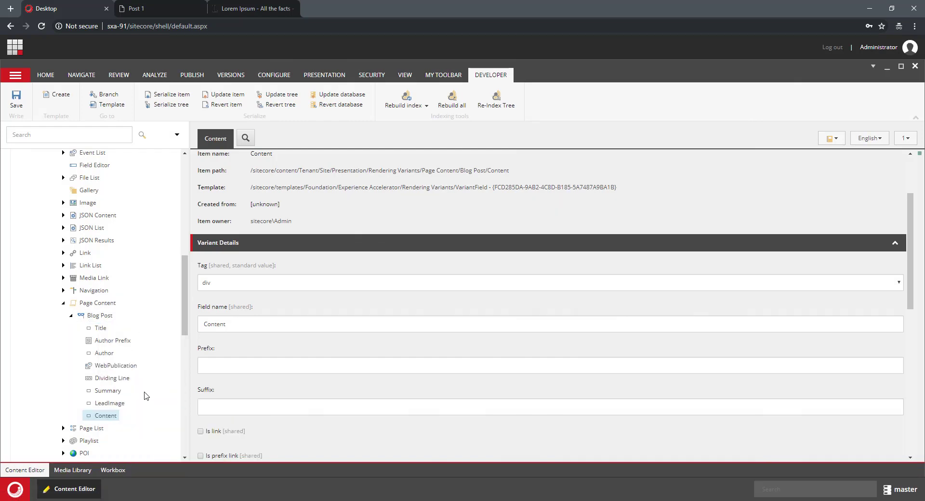
click(12, 100)
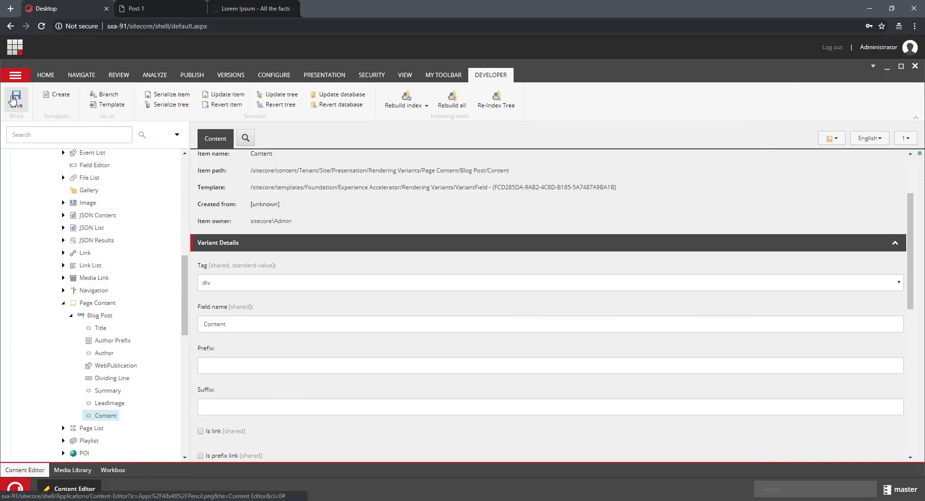
click(143, 11)
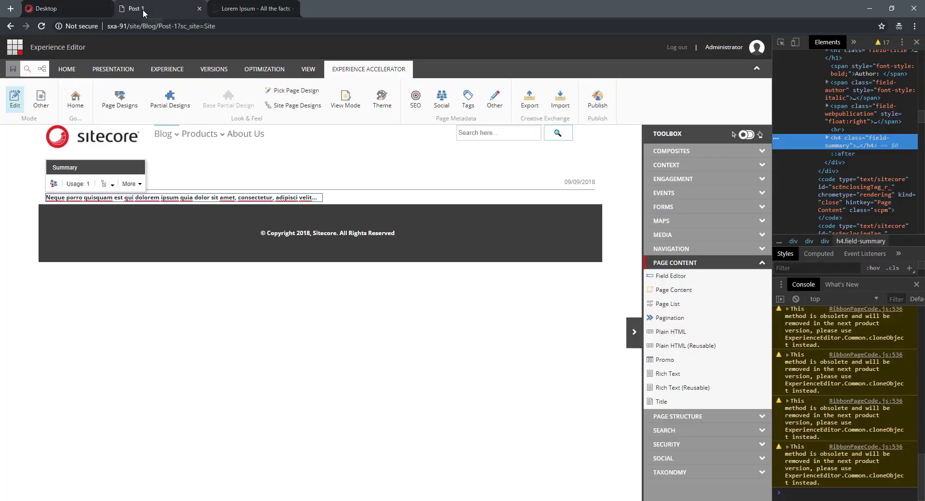
click(42, 26)
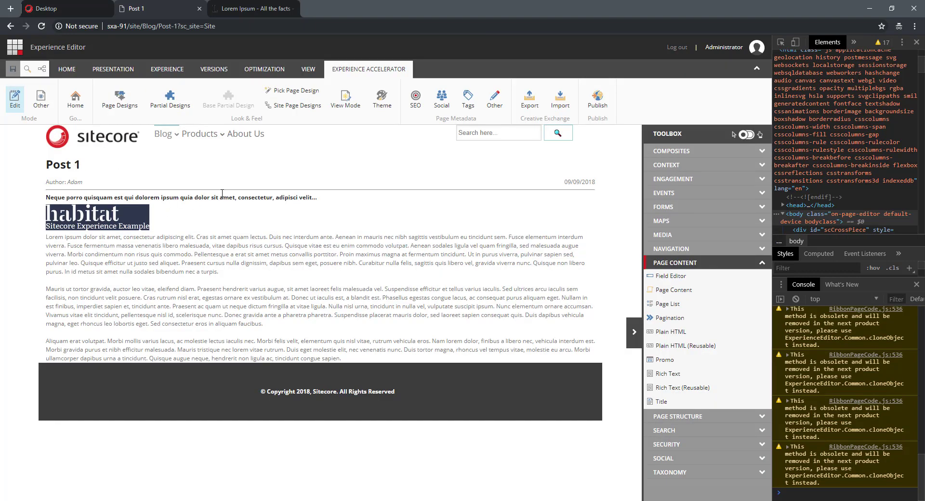
click(213, 182)
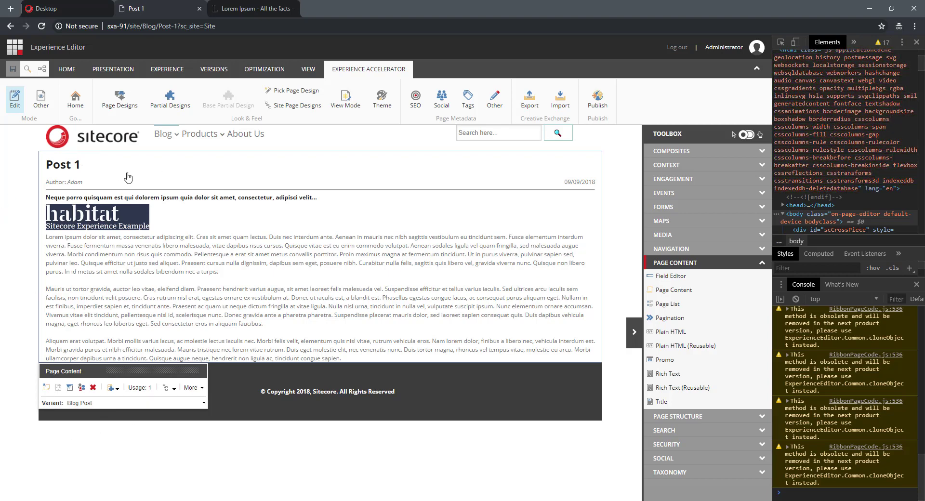
click(62, 8)
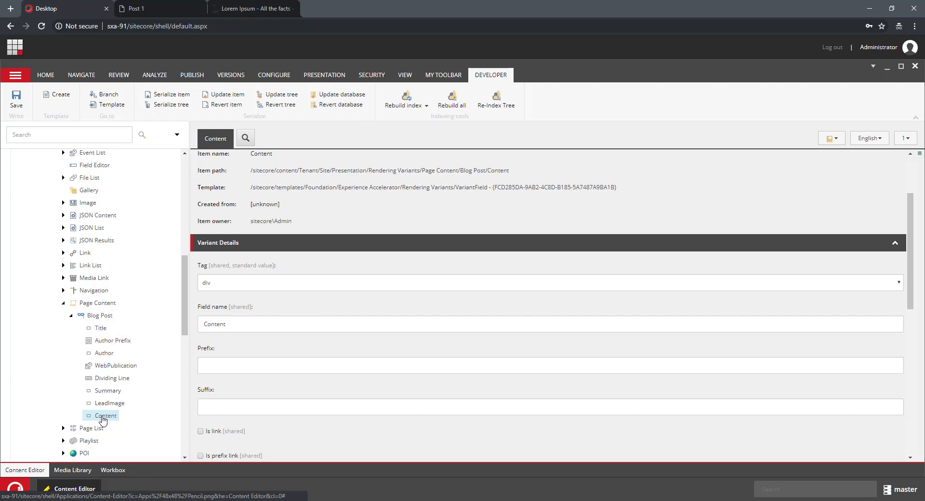
- Insert a new section named Header Wrapper under the Blog Post variant
right_click(101, 318)
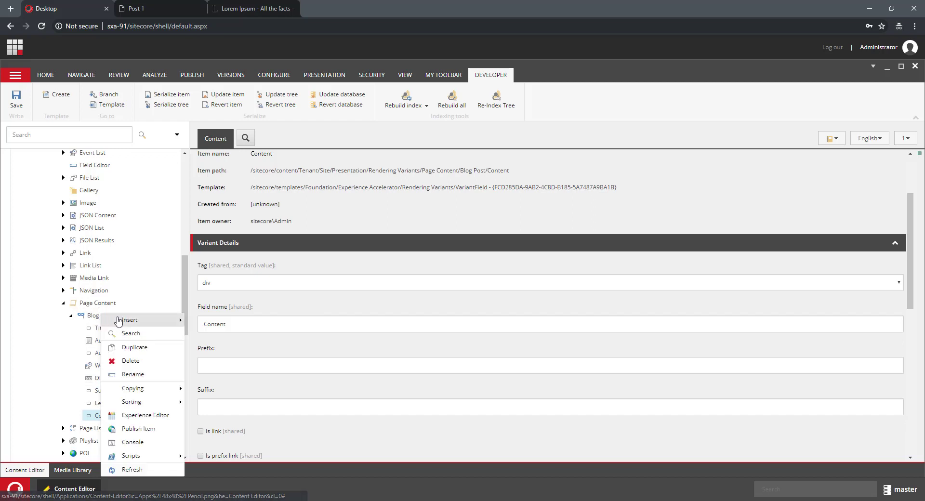
mouse_move(133, 323)
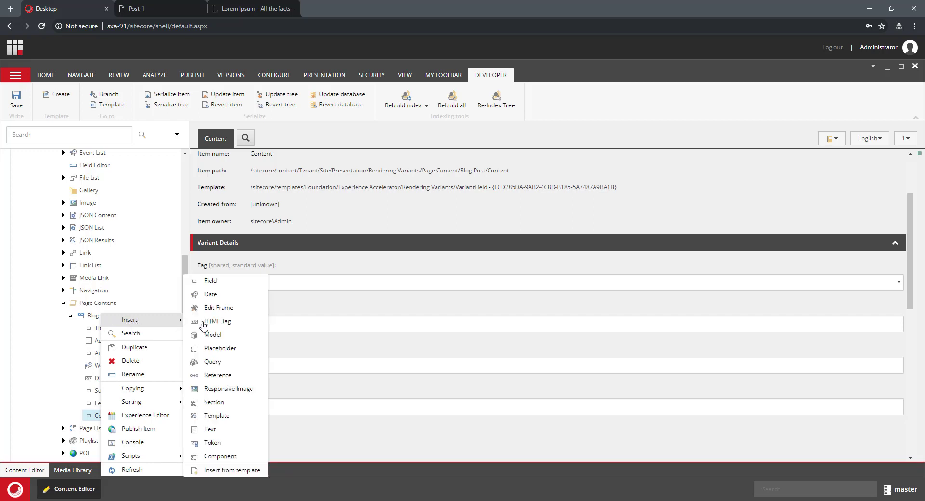
click(231, 403)
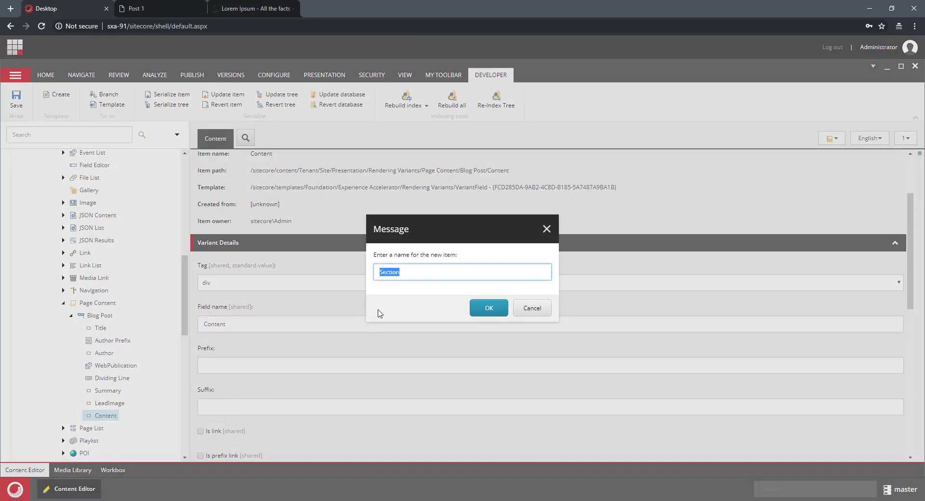
text(Header Wrapper)
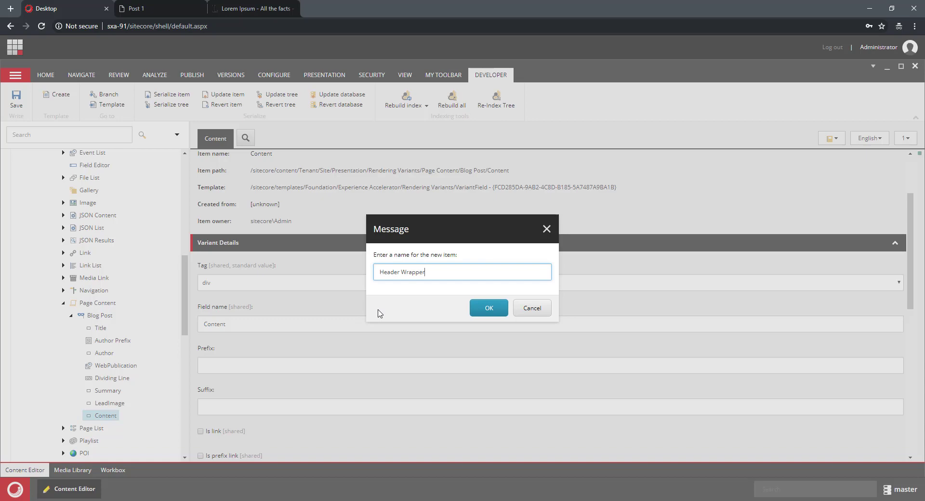
key(Return)
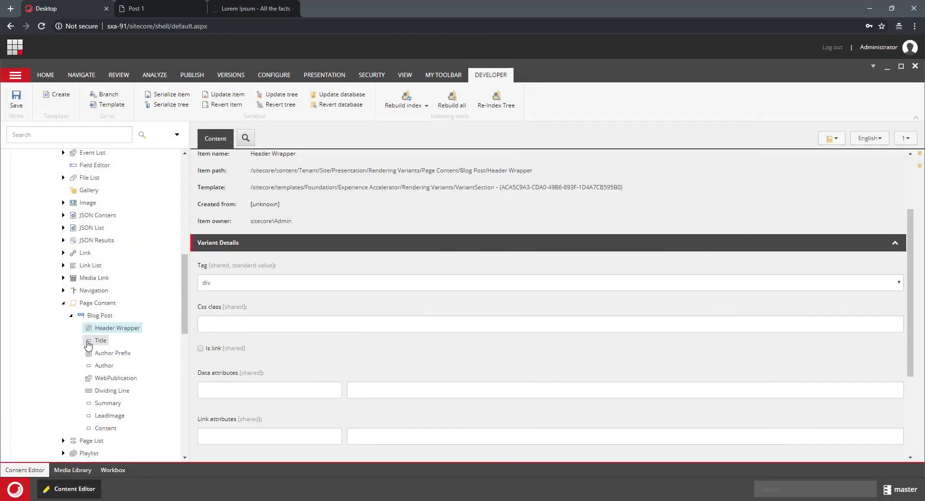
- Move Title, Author Prefix, Author and WebPublication into Header Wrapper, confirming each move
click(119, 331)
drag(120, 333, 120, 332)
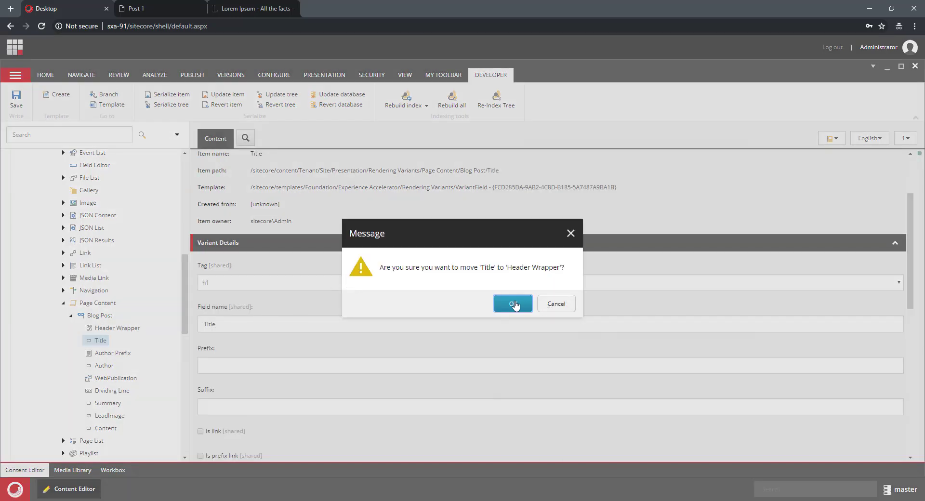
key(Return)
drag(99, 355, 126, 334)
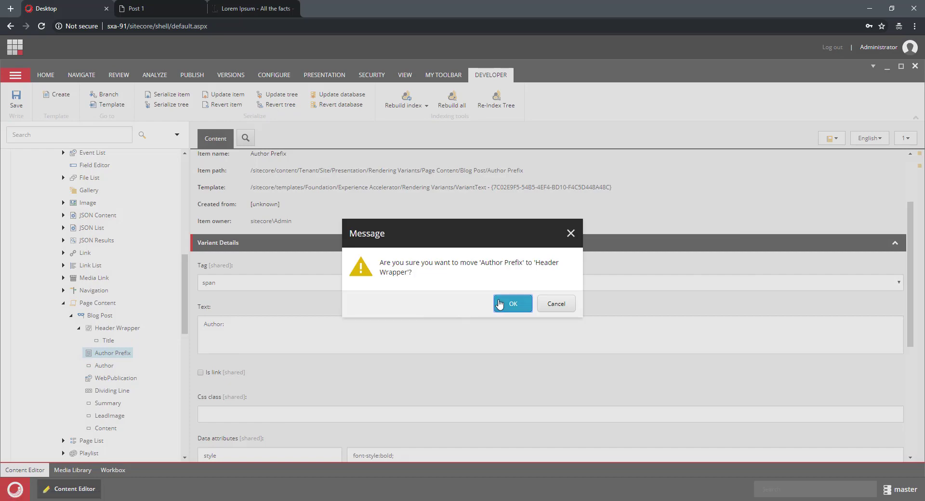
key(Return)
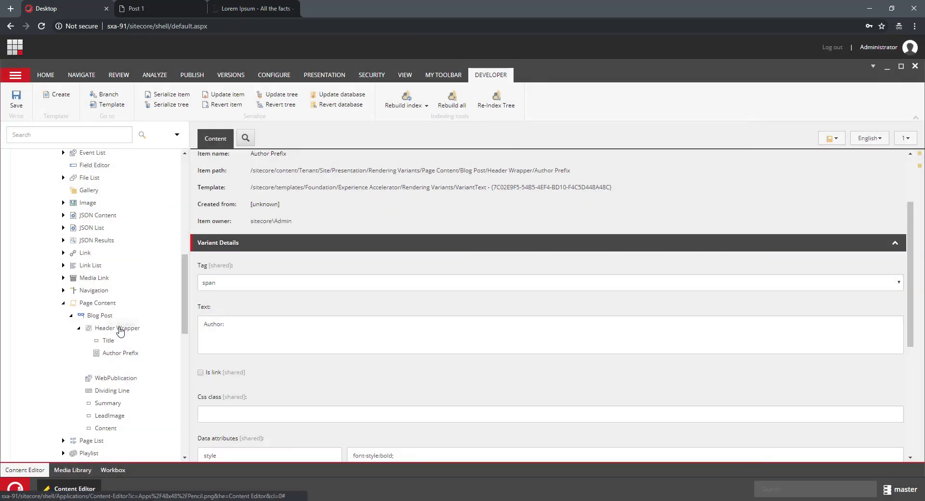
drag(120, 332, 120, 329)
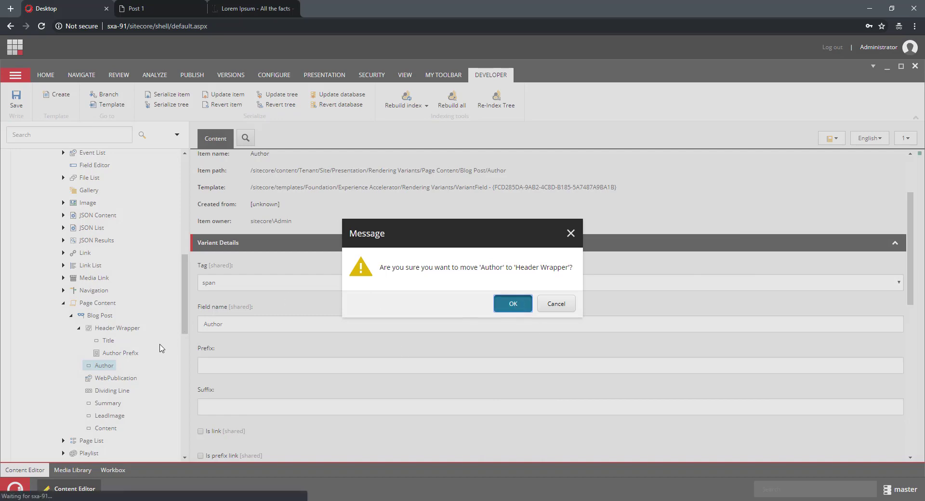
key(Return)
drag(106, 379, 129, 332)
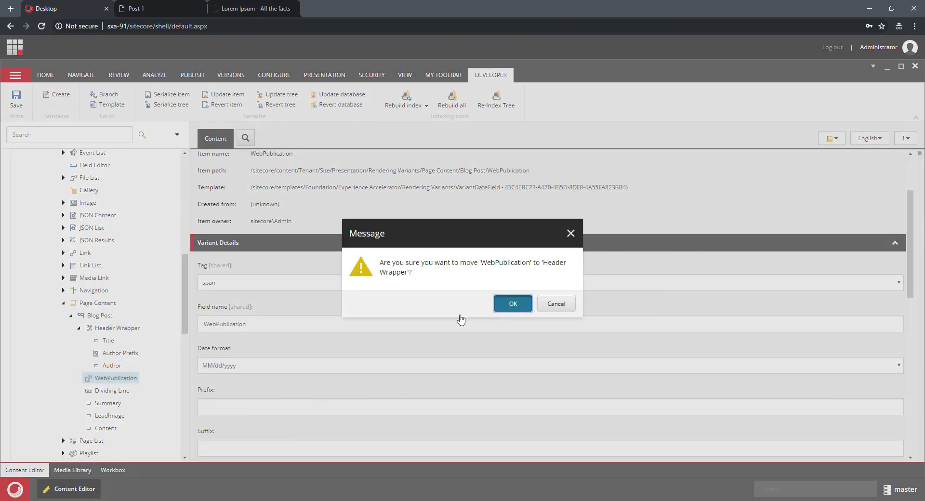
key(Return)
- Give Header Wrapper a data attribute 'style' with value 'background: #f0f0f0'
click(117, 328)
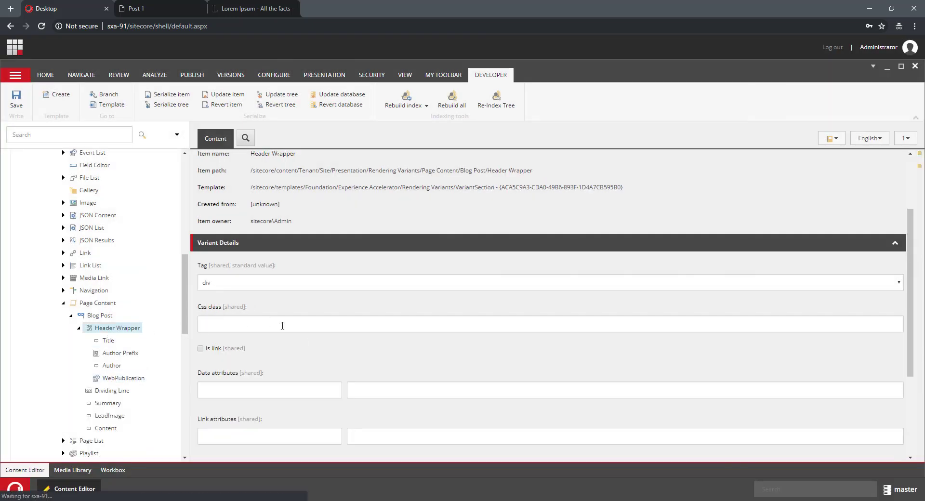
scroll(309, 333, down, 2)
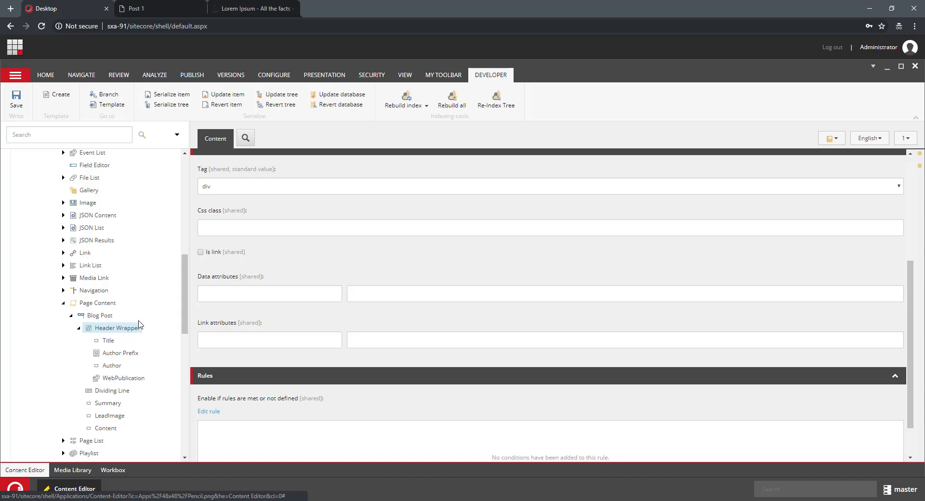
click(236, 295)
text(style)
key(Tab)
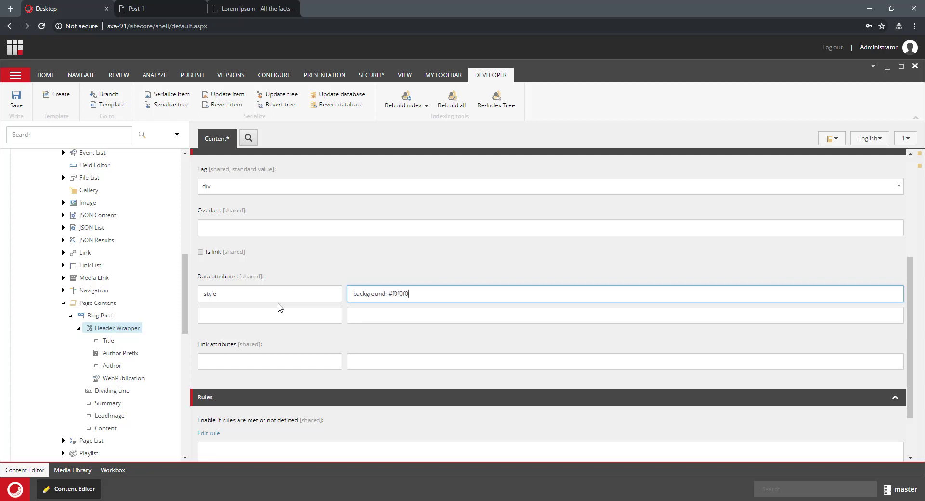
- Save Header Wrapper and reload the Post 1 page to see the change
key(ctrl+s)
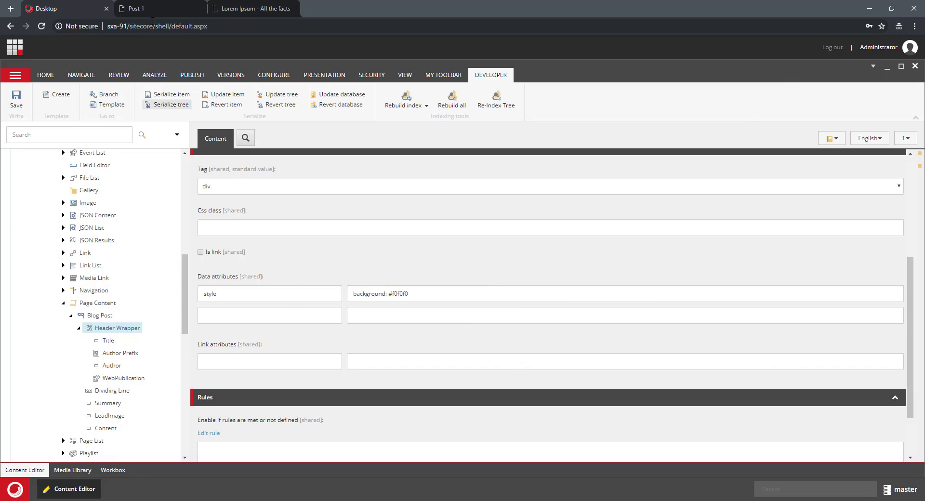
click(157, 11)
click(42, 27)
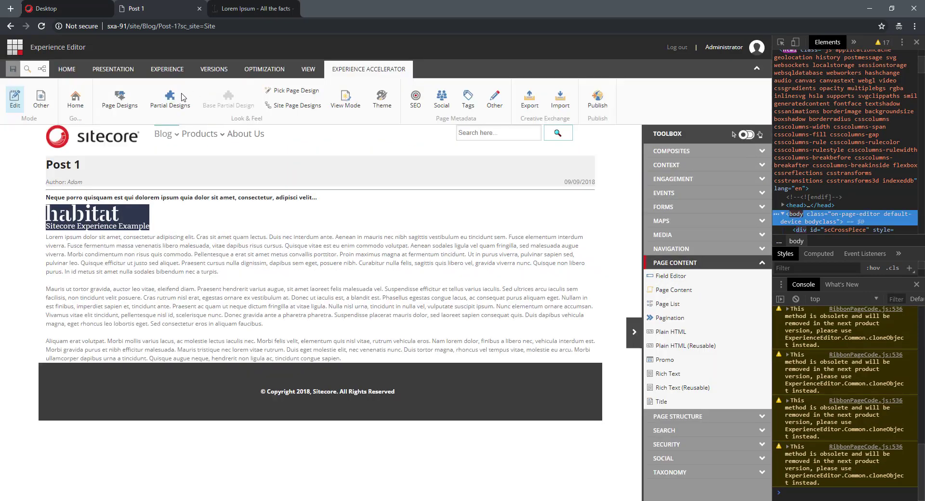
- Inspect the Post 1 header div in DevTools for the #f0f0f0 background, then return to the Content Editor
key(ctrl+shift+c)
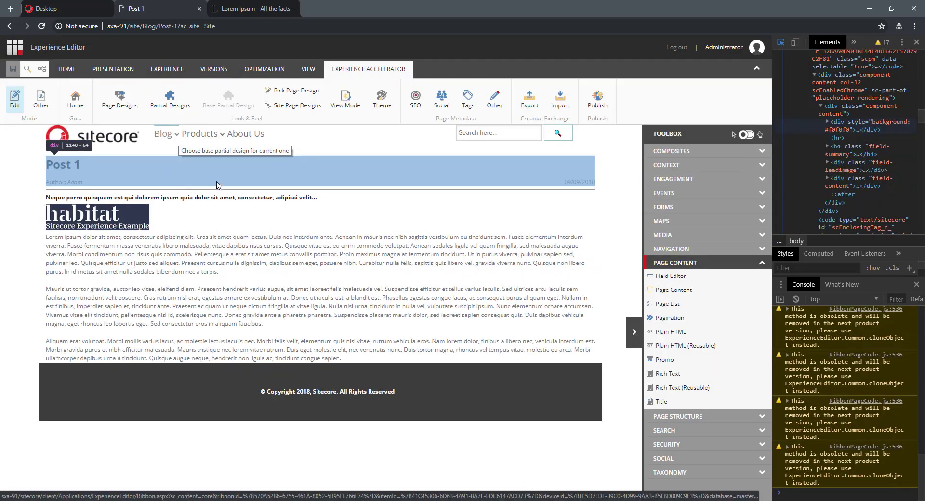
click(218, 185)
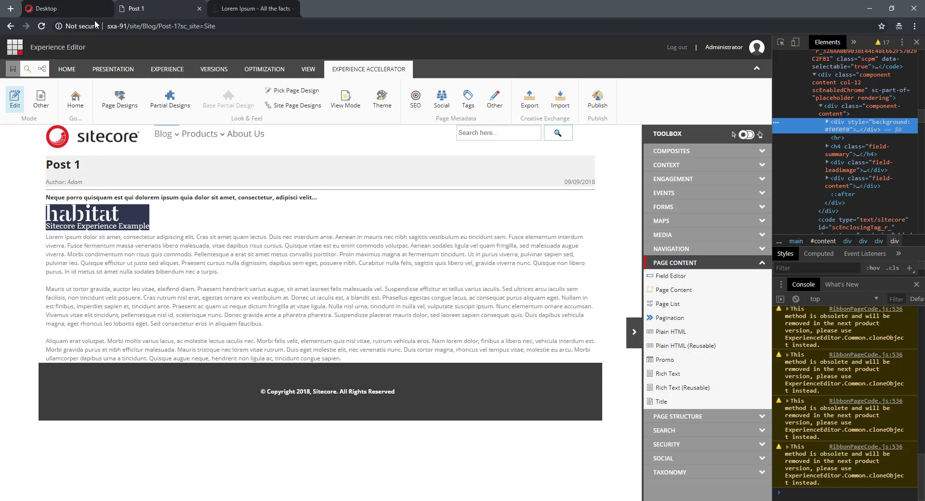
click(81, 13)
scroll(140, 317, down, 2)
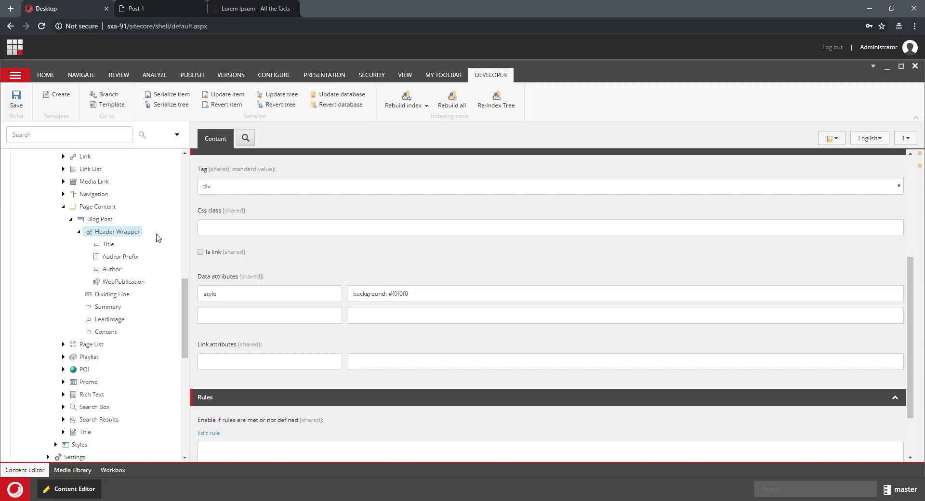
- Review the Title, Author Prefix, Author and WebPublication settings, keeping the MM/dd/yyyy date format
click(107, 244)
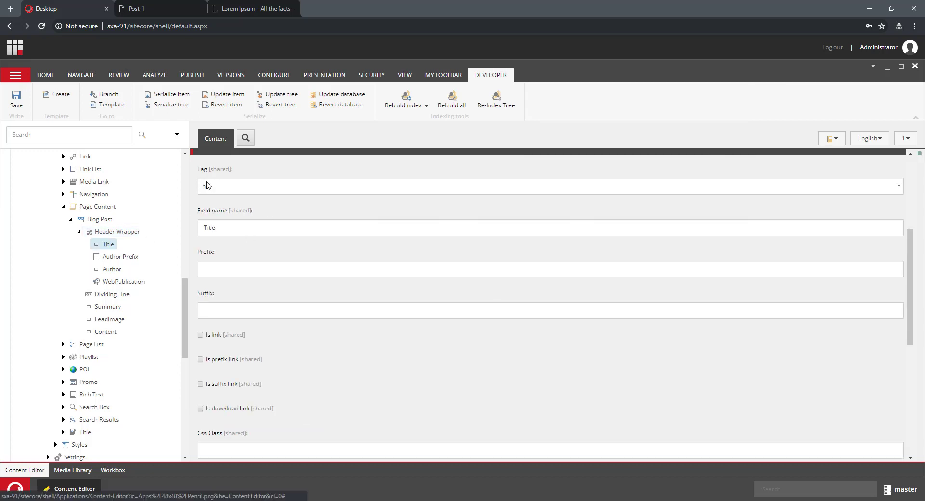
click(118, 257)
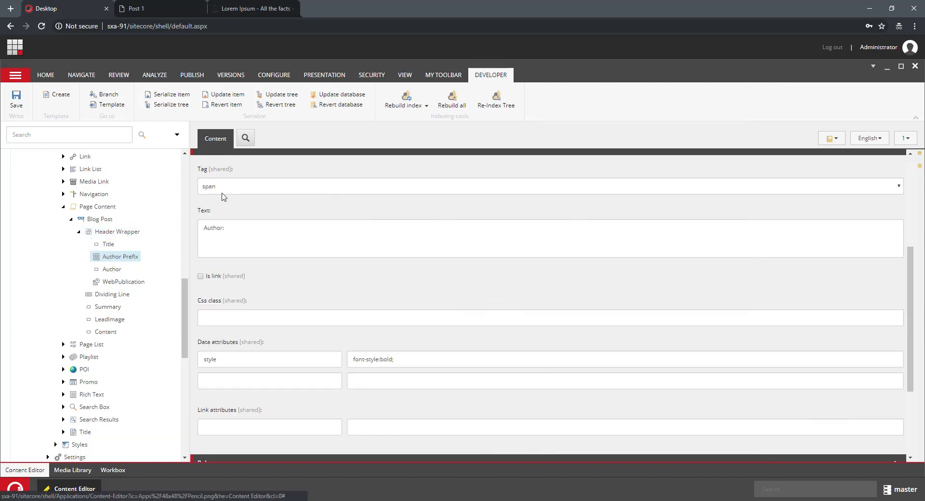
triple_click(239, 233)
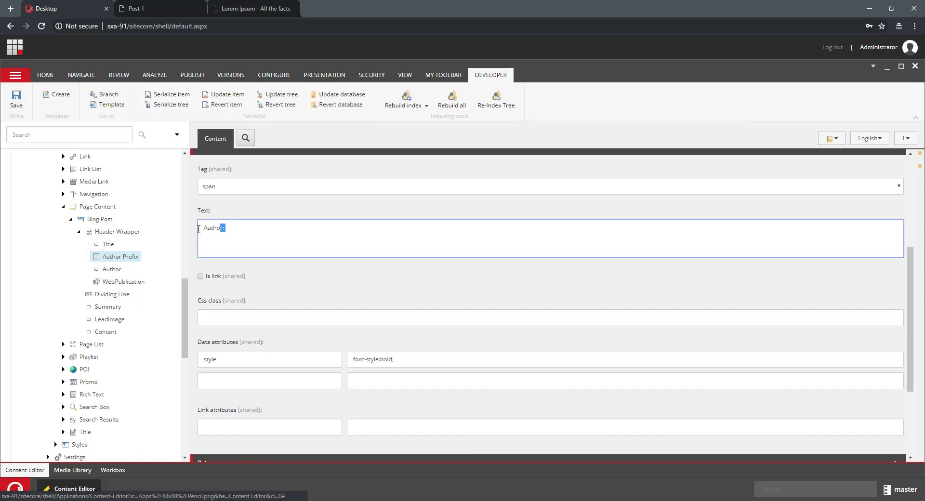
click(112, 271)
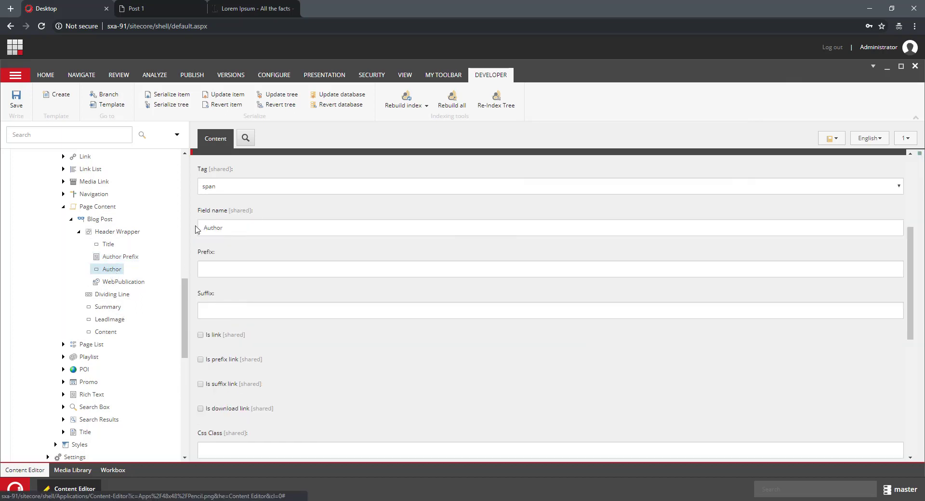
click(117, 289)
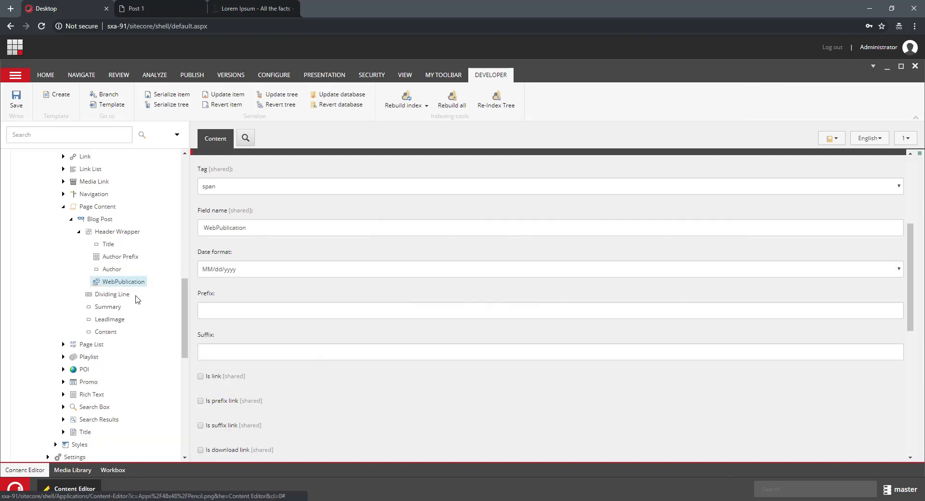
click(234, 273)
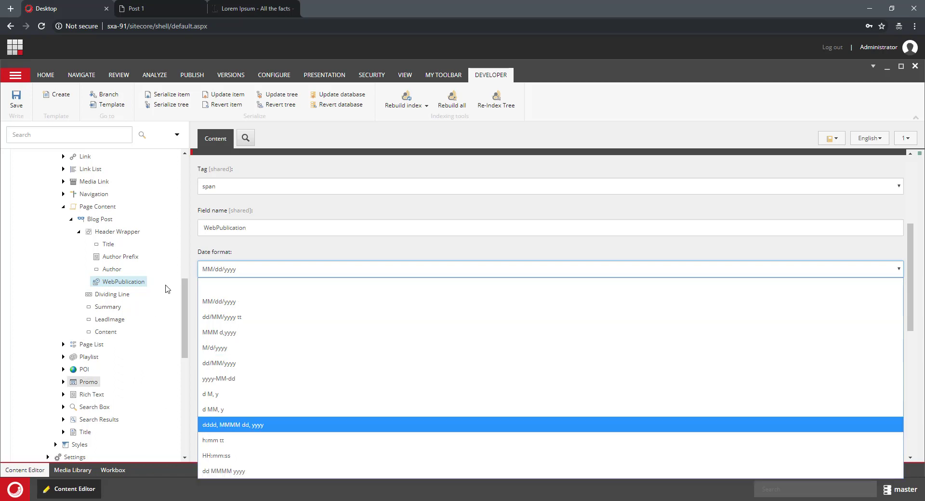
click(171, 267)
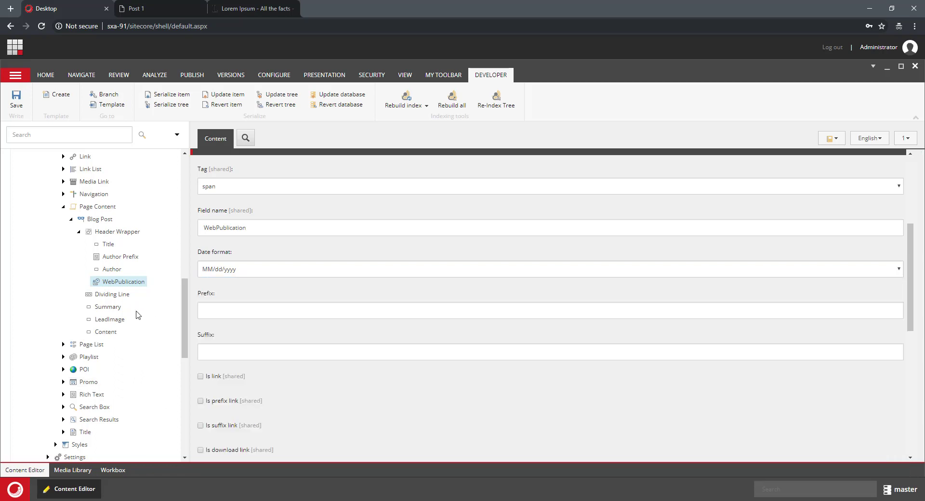
- Check the Dividing Line item's tag options, leaving its tag as hr
click(105, 296)
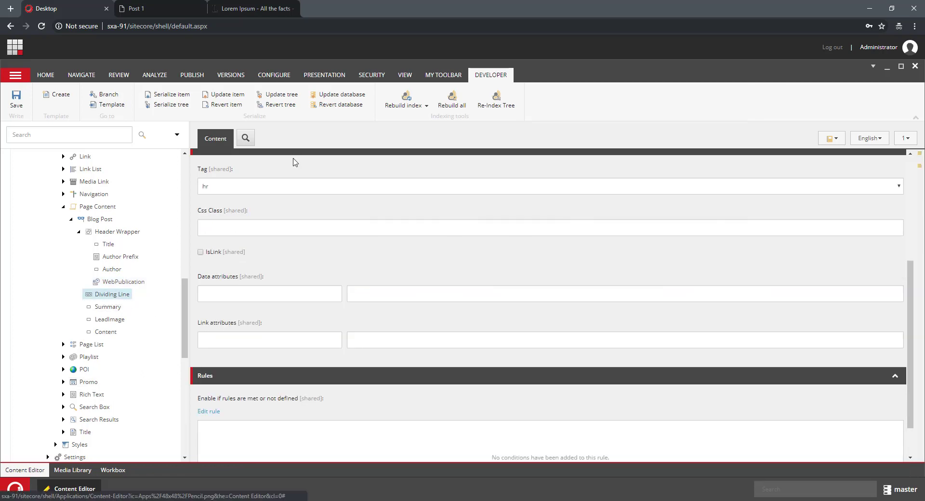
click(247, 189)
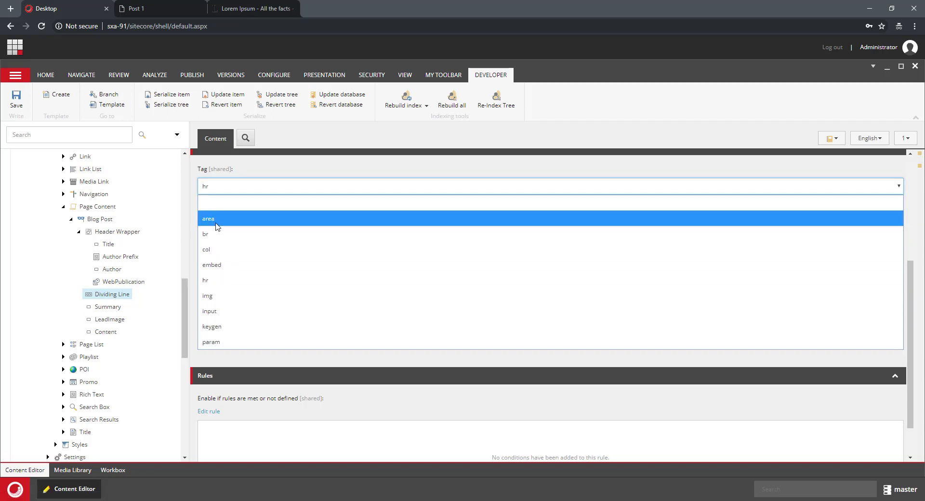
click(161, 258)
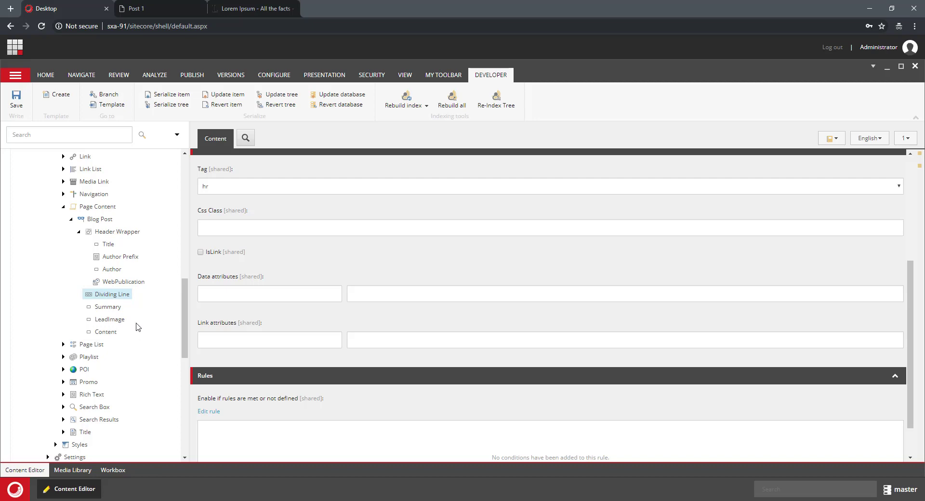
- Remove the Page Content component from the Post 1 page and save it
click(15, 99)
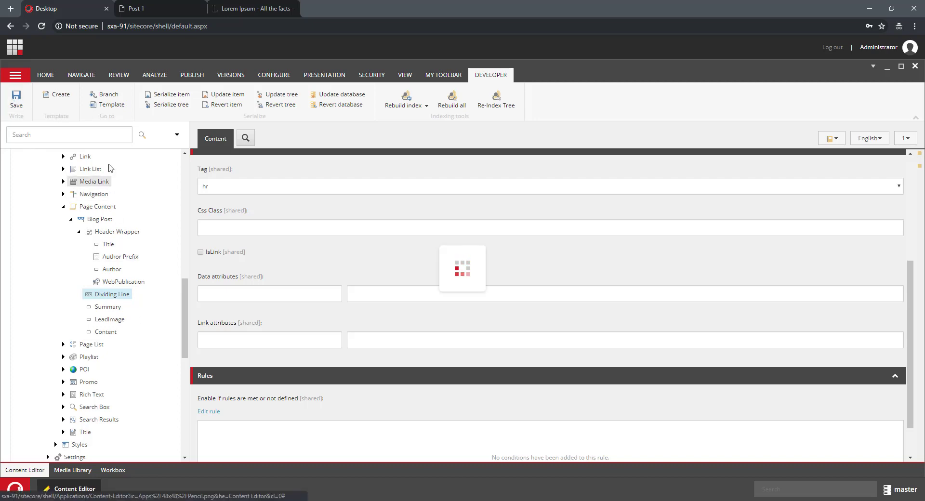
click(164, 8)
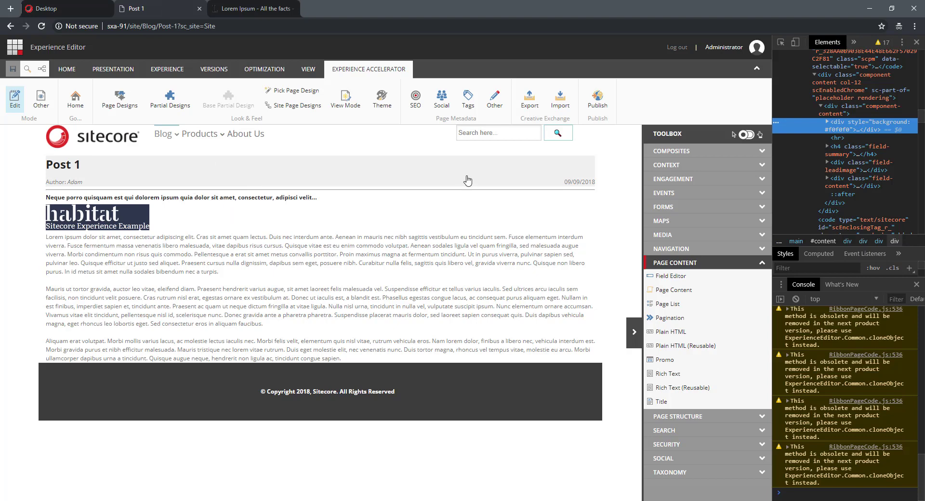
click(464, 209)
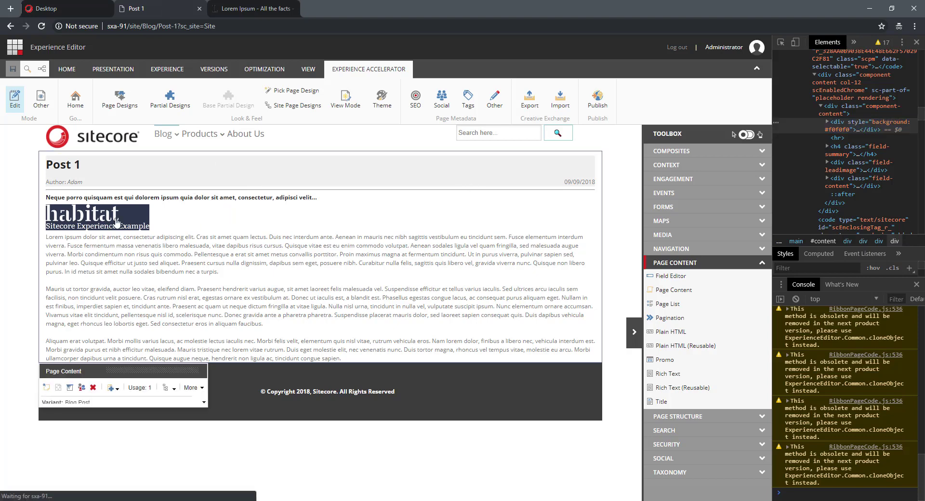
click(93, 388)
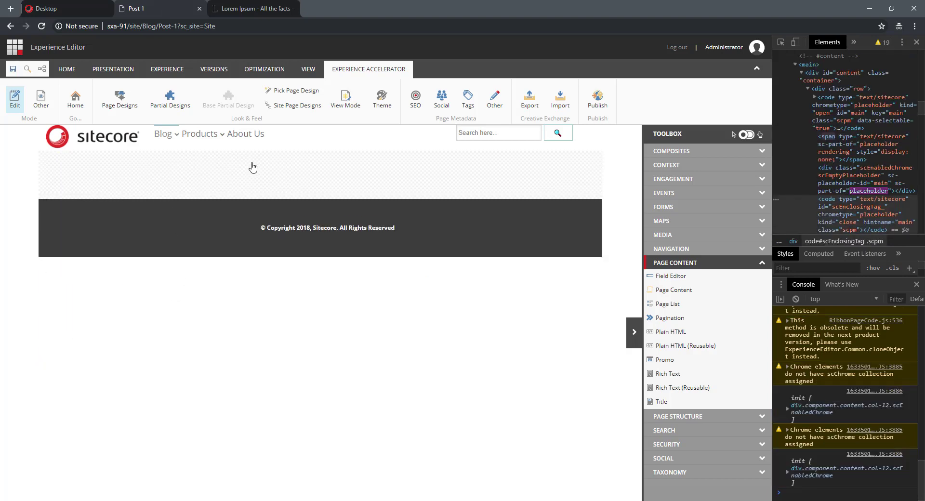
click(12, 69)
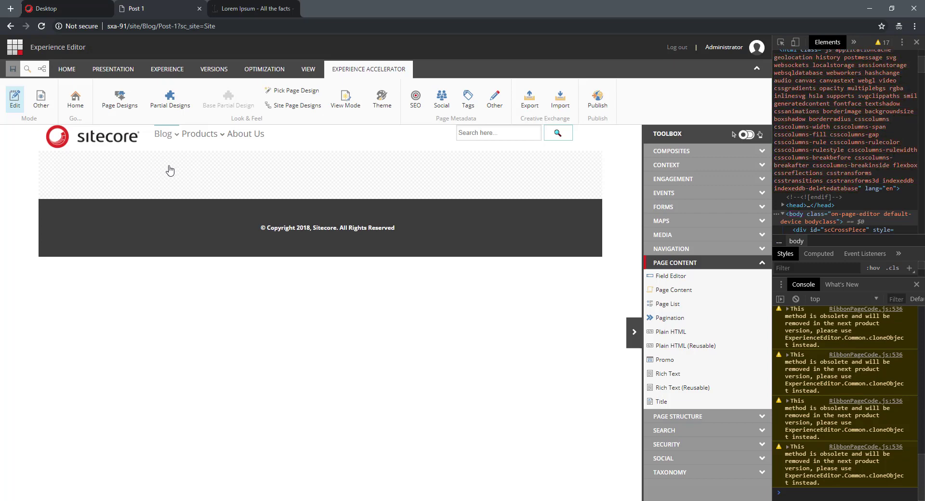
- Navigate to the Post 4 blog page through the Blog menu
mouse_move(198, 140)
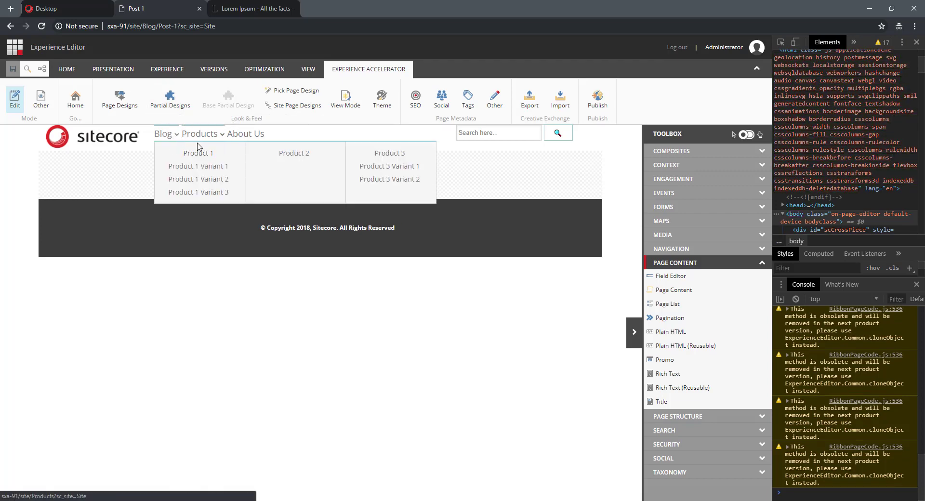
mouse_move(163, 136)
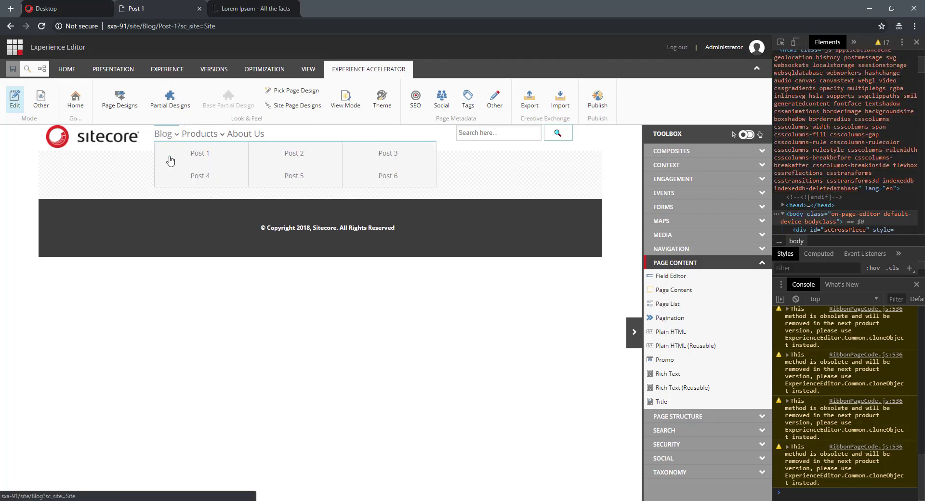
click(207, 181)
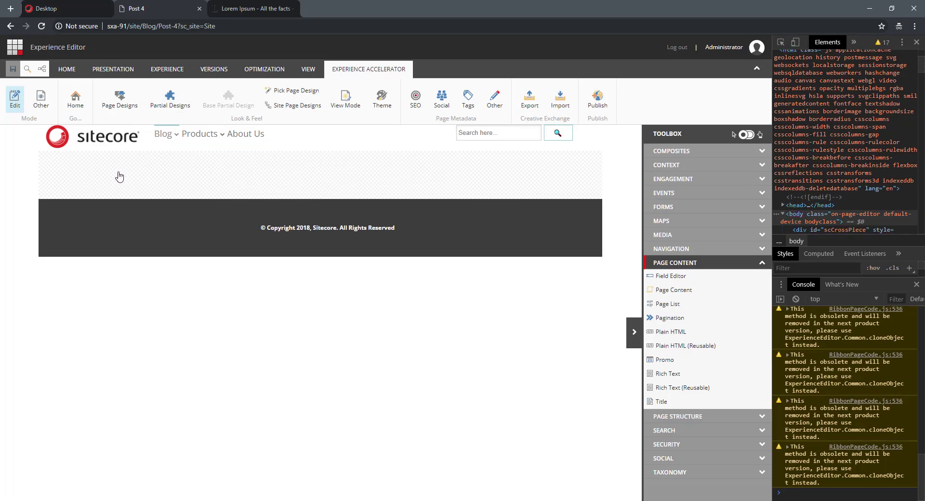
- Insert a new Partial Design named 'Blog Post Partial'
click(170, 97)
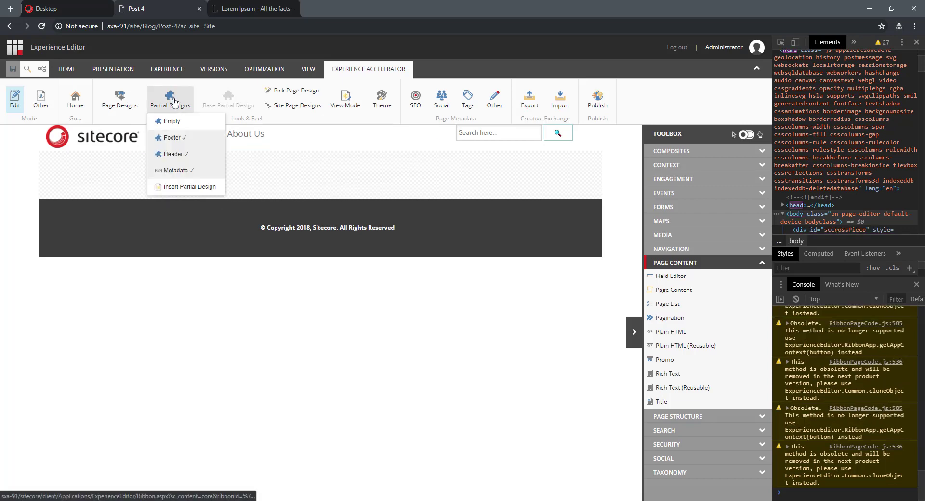
click(177, 186)
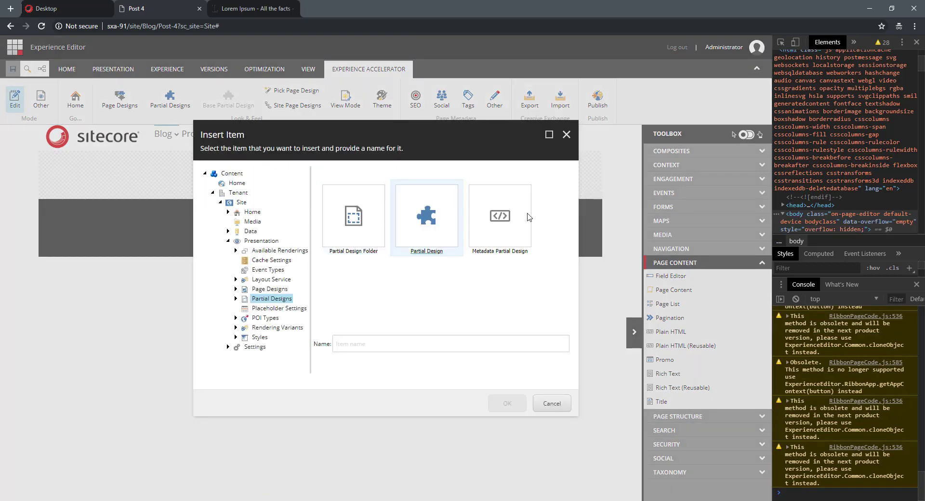
click(417, 232)
click(403, 342)
key(ctrl+a)
text(Bl)
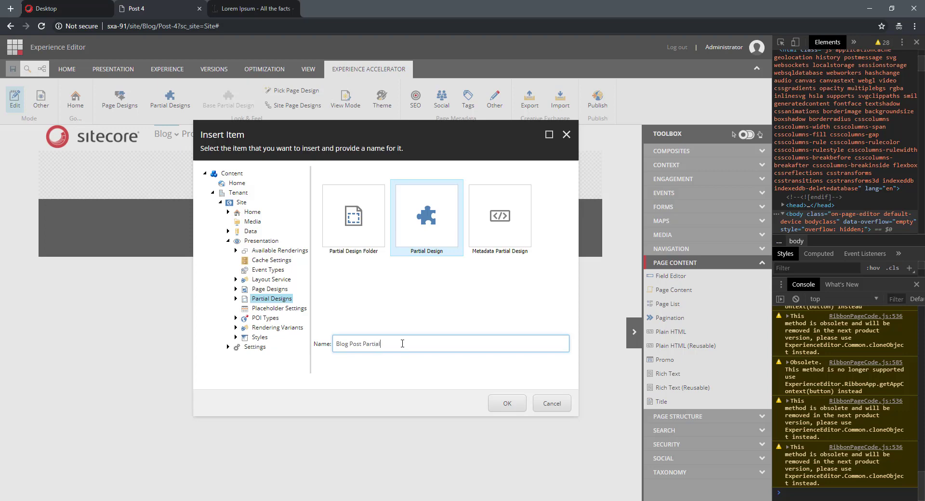
click(508, 403)
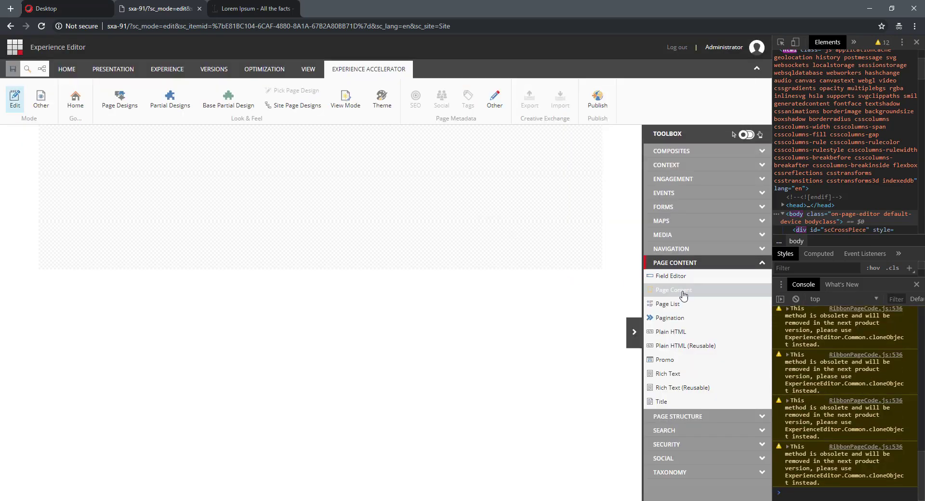
- Drop a Page Content component onto the partial, set its variant to Blog Post, and save
drag(686, 297, 281, 204)
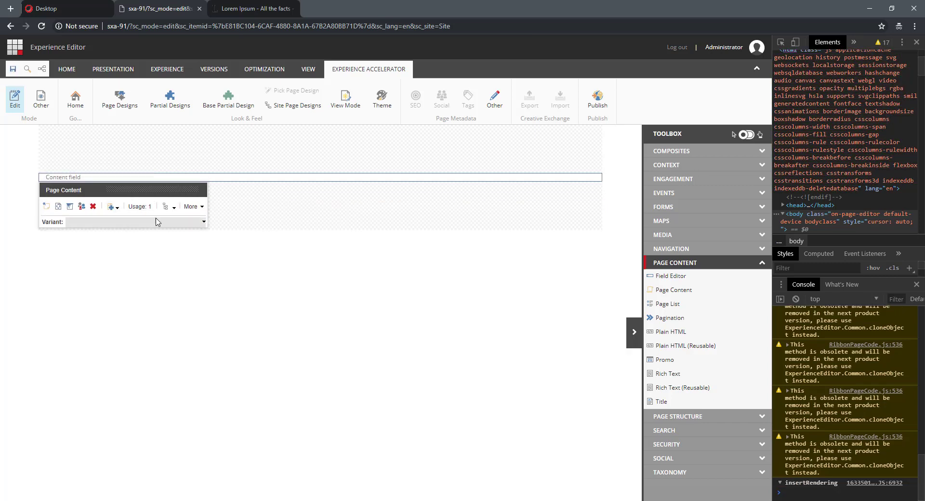
click(160, 222)
click(140, 239)
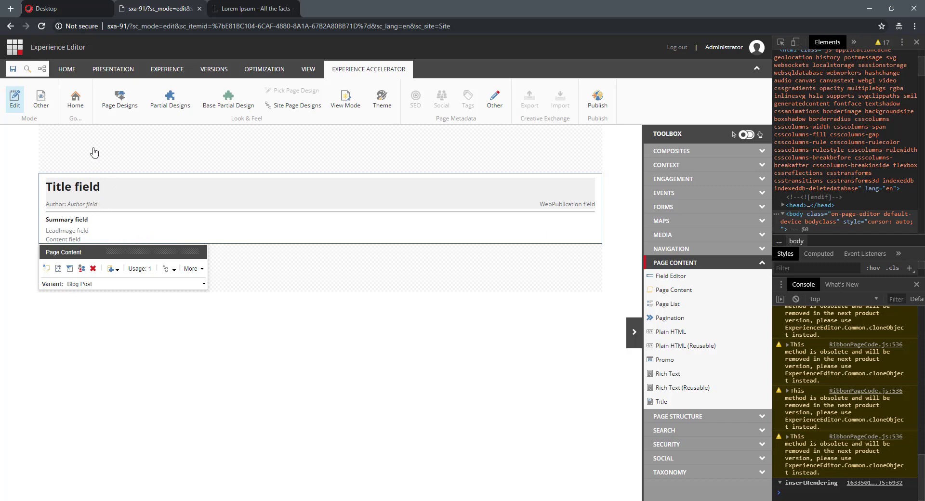
click(12, 72)
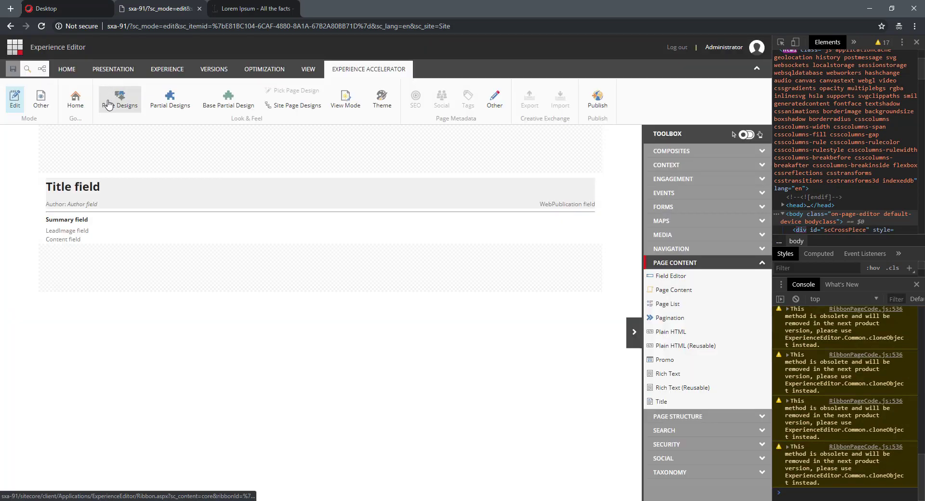
- Insert a new Page Design named 'Blog Post Design'
click(109, 105)
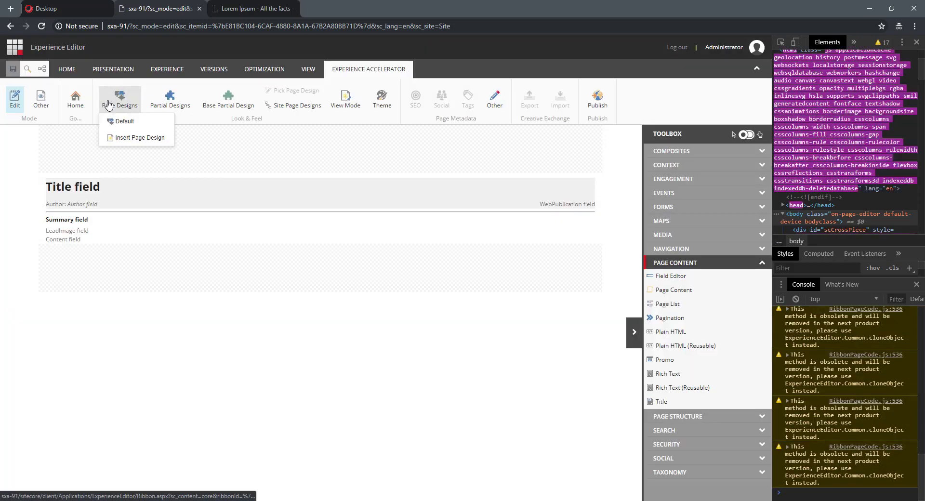
click(128, 139)
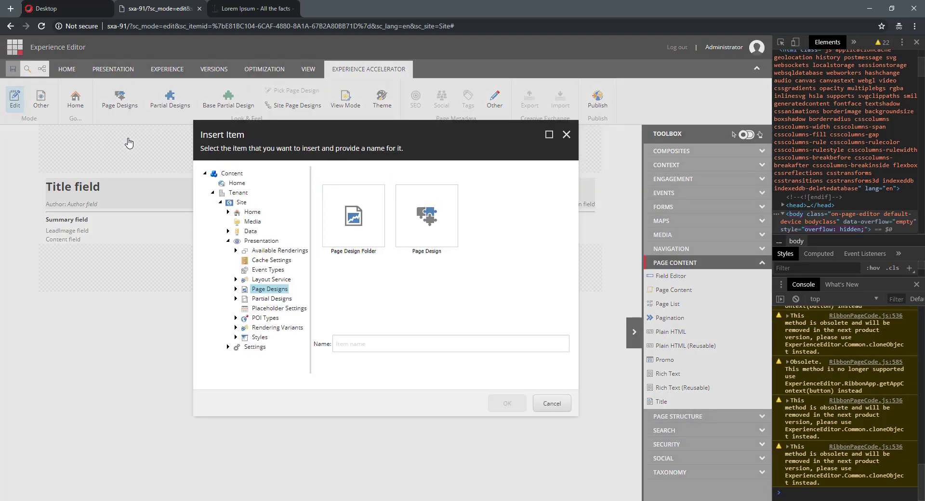
click(433, 240)
click(416, 341)
text(Blog Post Design)
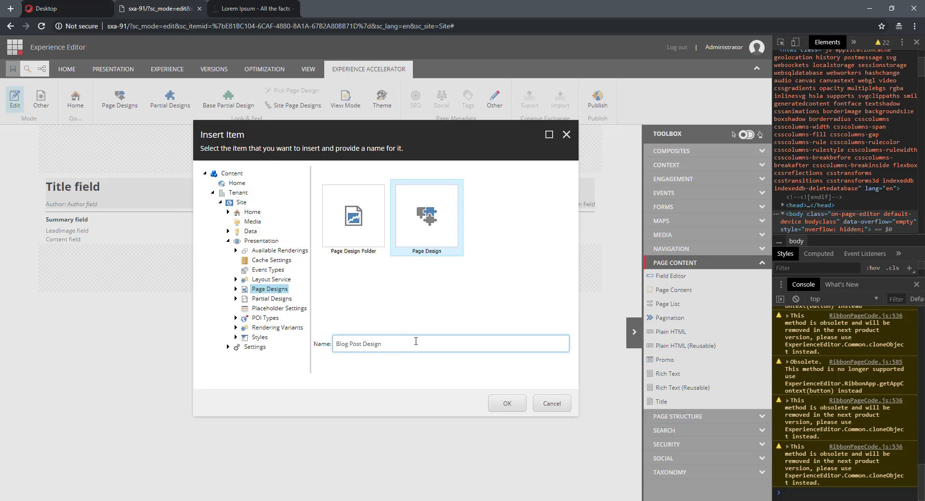
click(507, 403)
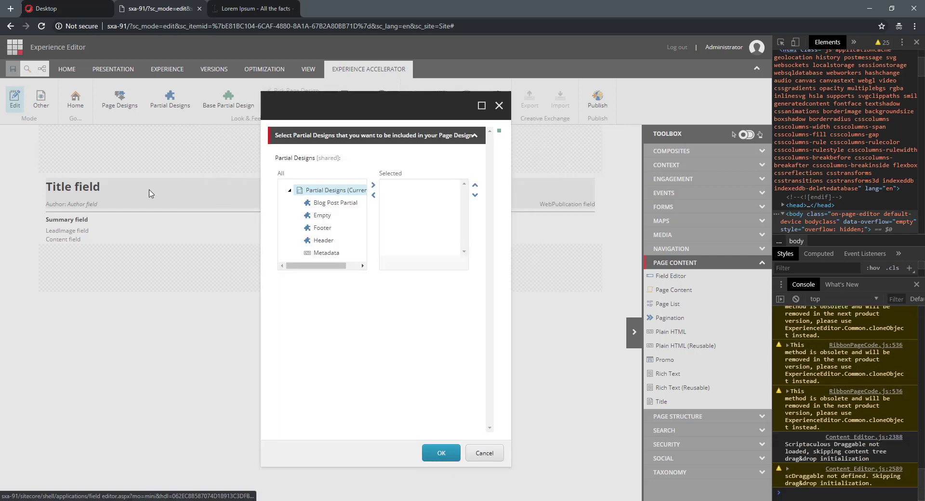
- Assign Header, Footer, Metadata and Blog Post Partial to the design and save it
double_click(323, 240)
double_click(322, 228)
double_click(329, 255)
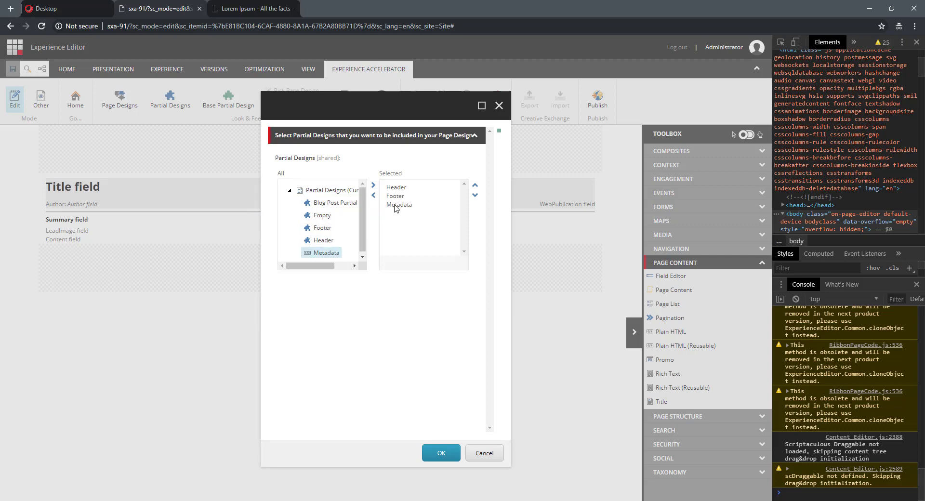
click(332, 205)
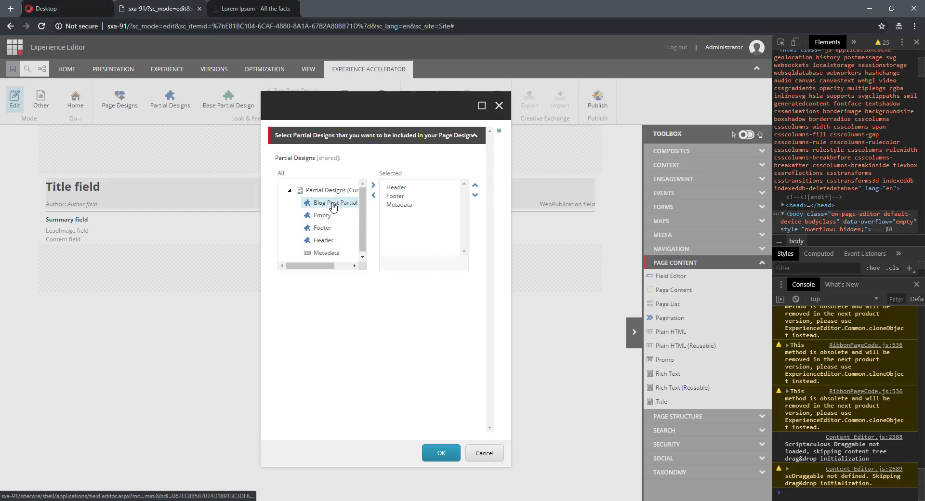
double_click(332, 207)
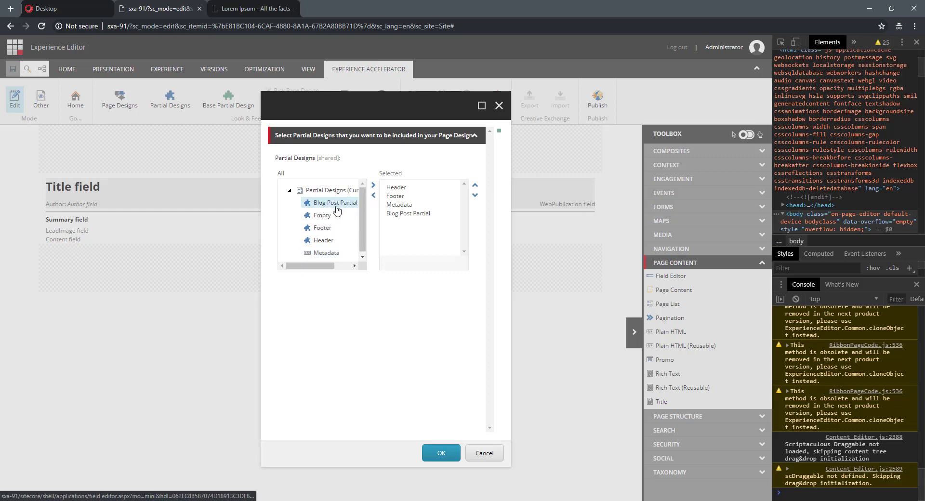
click(441, 455)
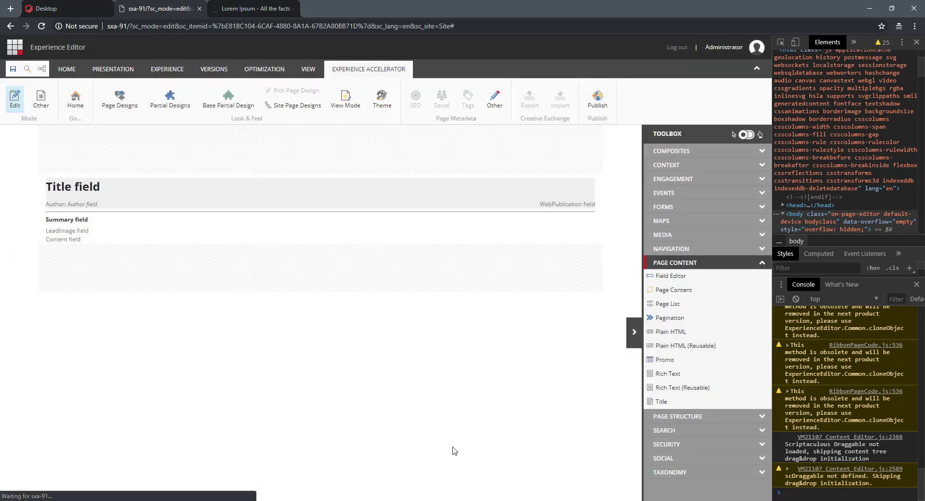
click(12, 72)
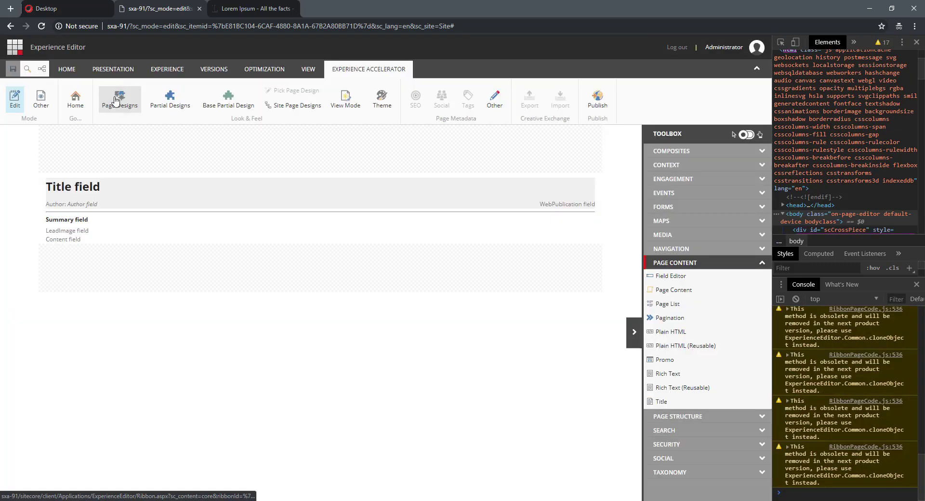
- Review Blog Post Design's partial designs without changing them
click(116, 100)
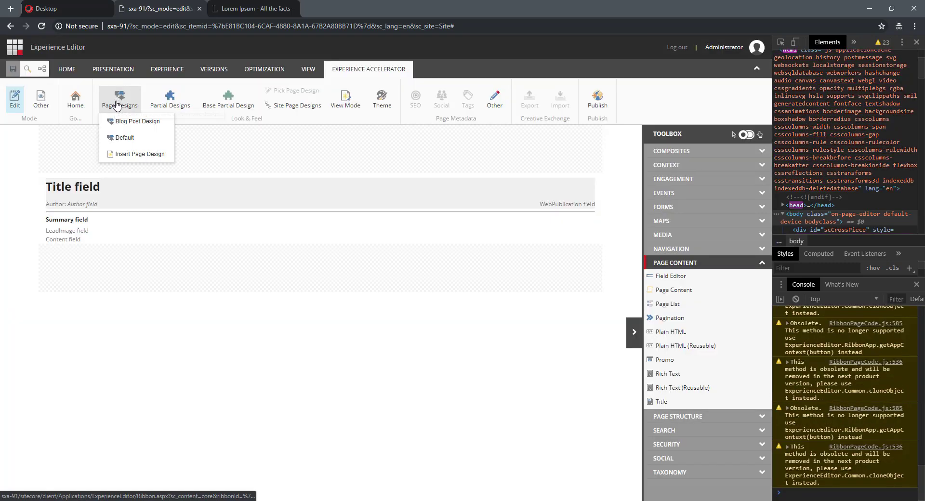
click(140, 119)
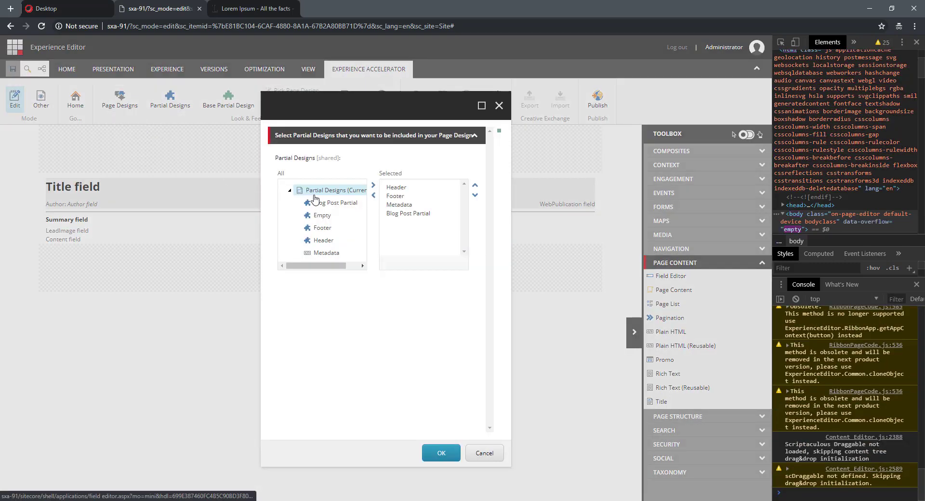
click(497, 460)
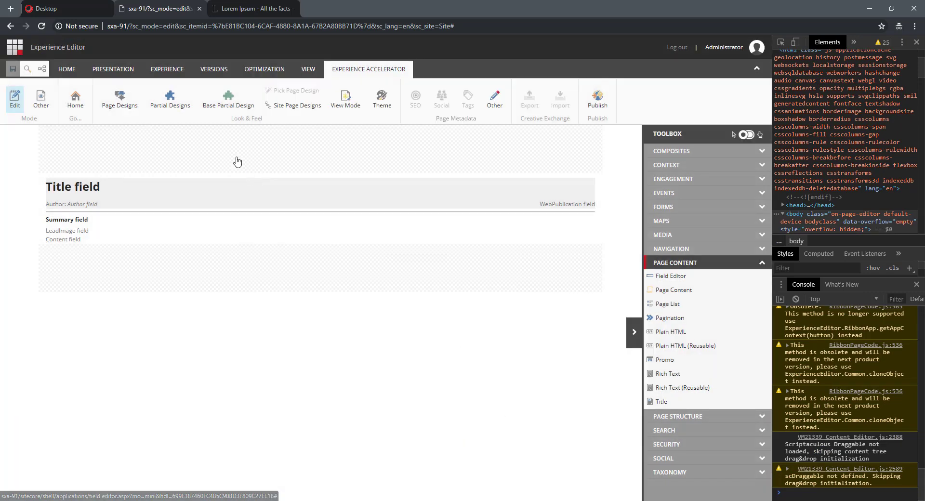
- Map the Blog Post template to Blog Post Design in Site Page Designs and save
click(311, 107)
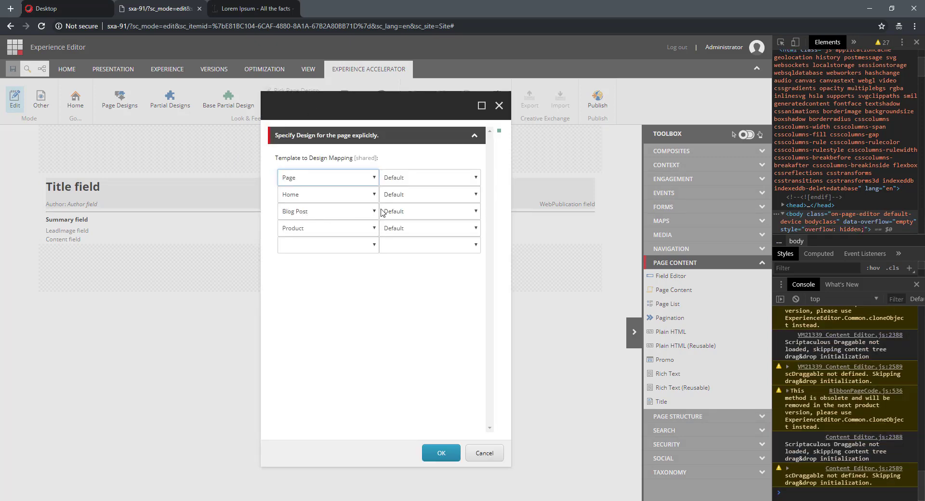
click(405, 215)
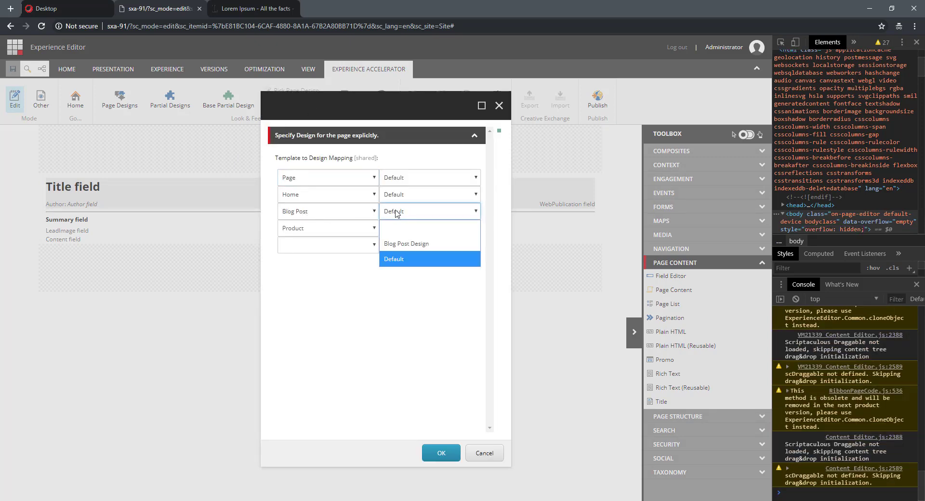
click(410, 245)
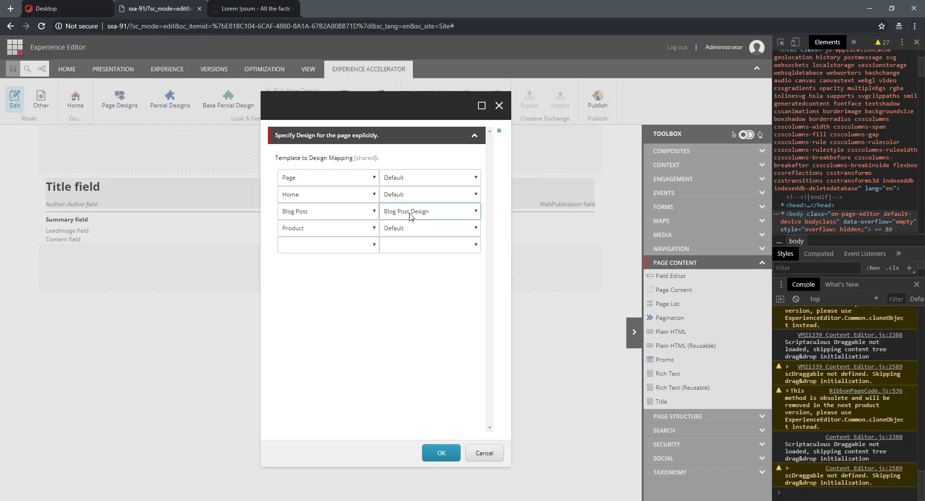
click(441, 453)
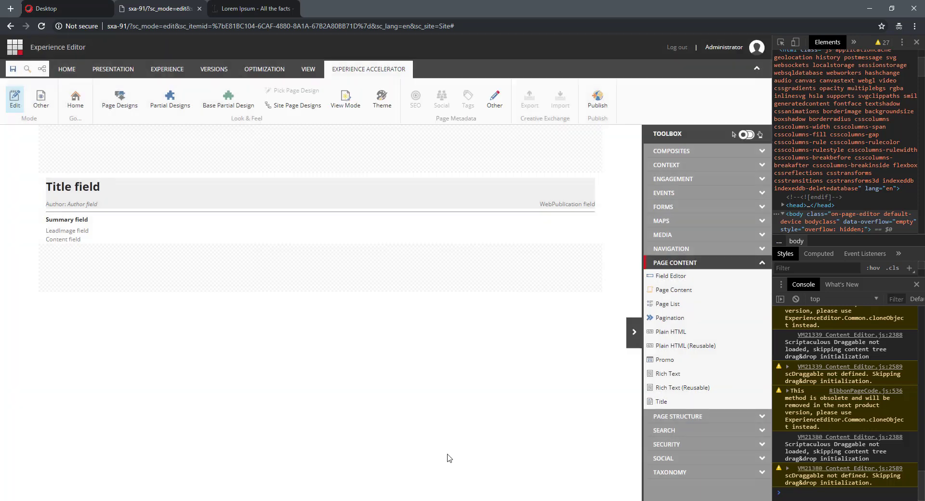
click(19, 72)
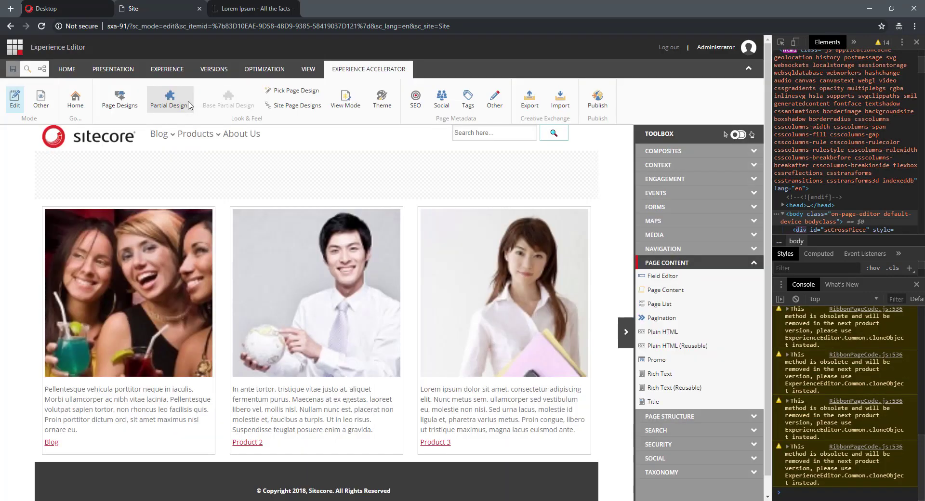
- Open the Post 1 page from the Blog menu in the site navigation
mouse_move(161, 134)
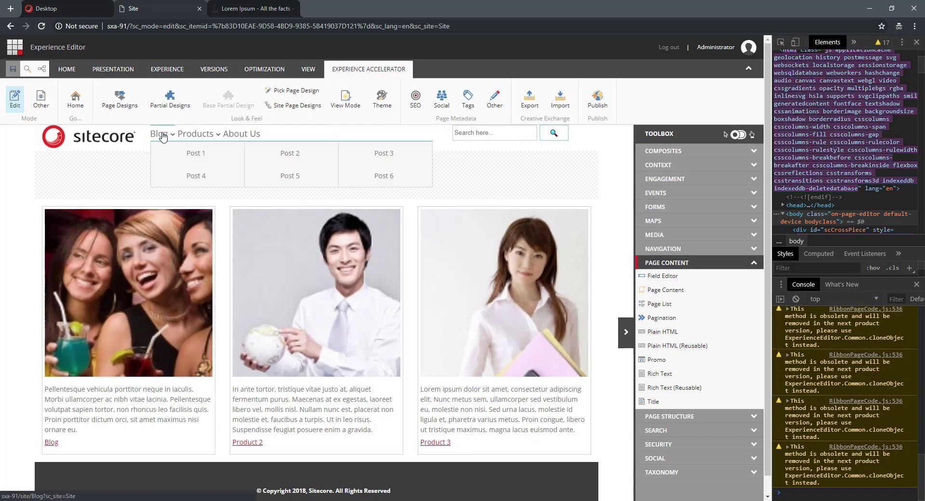
click(198, 154)
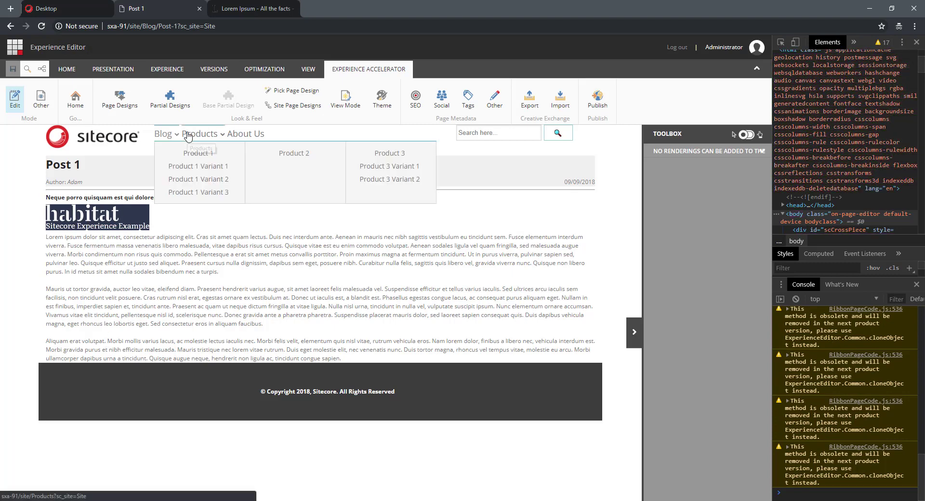
- Open Post 4 from the Blog menu and inspect its Title, WebPublication date and Summary fields
mouse_move(177, 137)
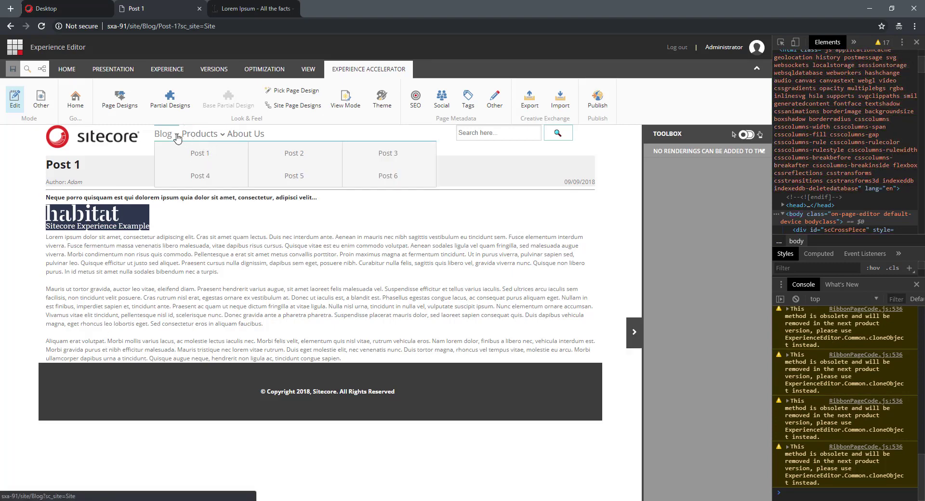
click(201, 179)
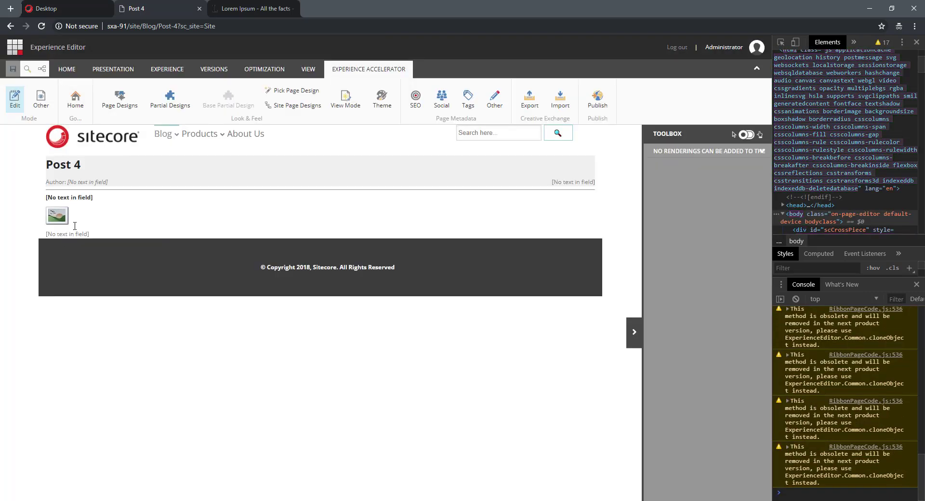
click(71, 165)
click(575, 184)
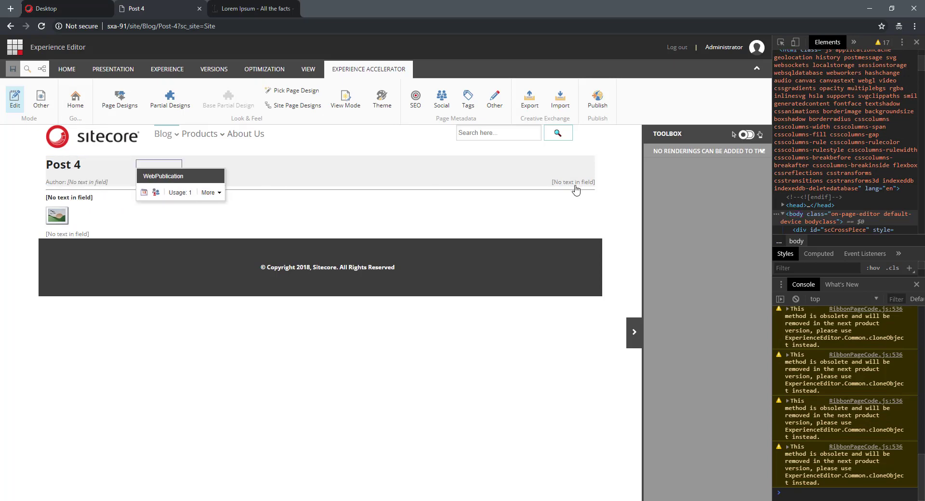
click(69, 197)
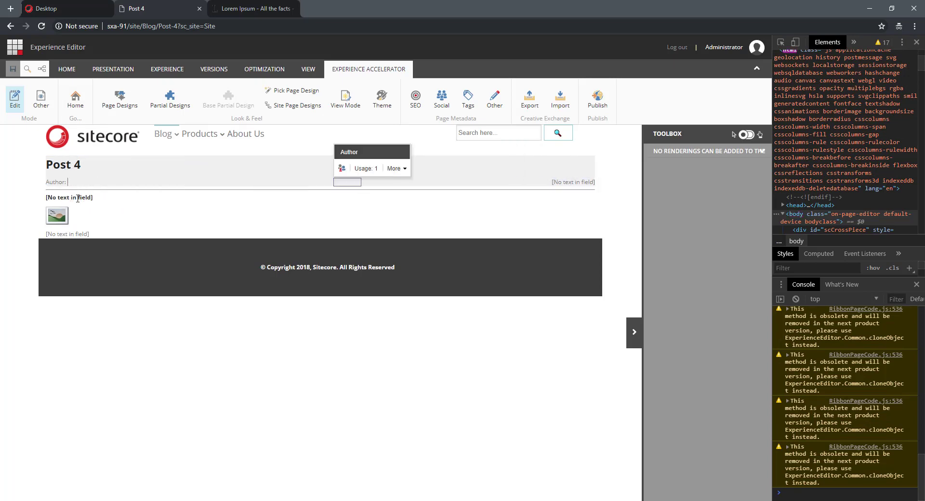
click(269, 329)
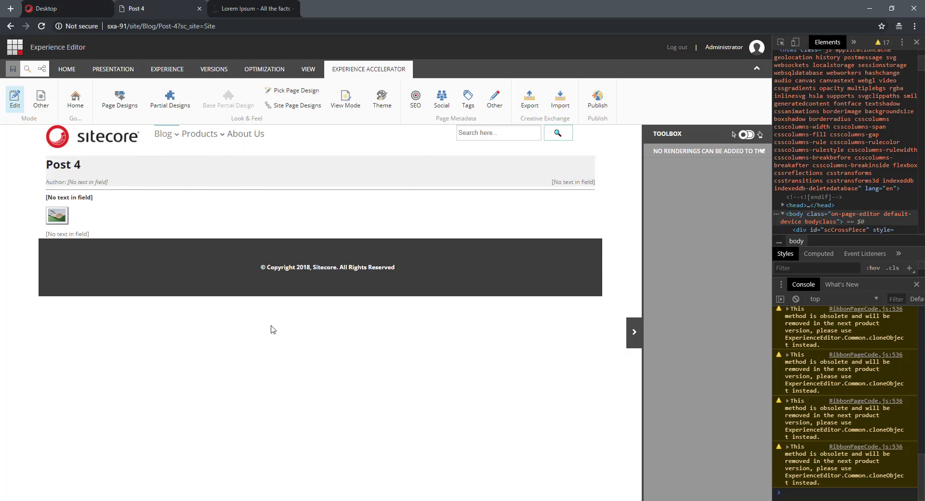